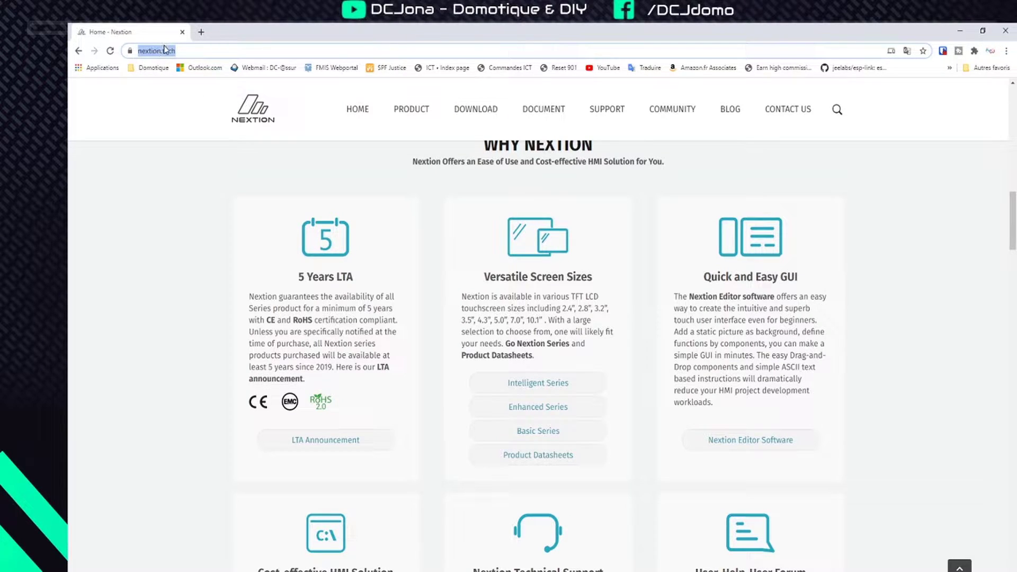
# Open the Nextion website's download page and examine the Nextion Editor download options
pyautogui.click(480, 113)
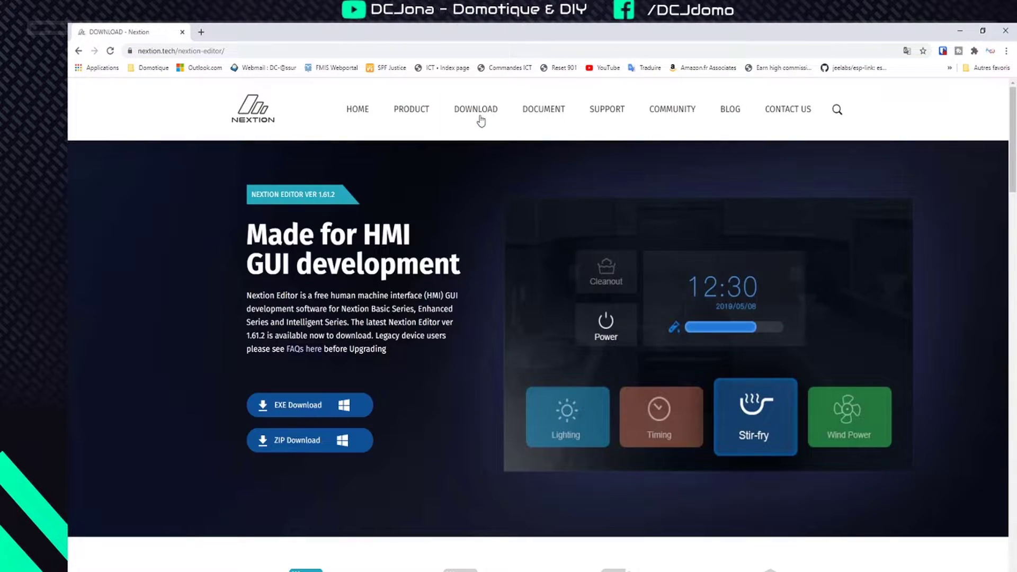
pyautogui.moveTo(257, 239); pyautogui.dragTo(466, 255)
pyautogui.scroll(-2, 488, 350)
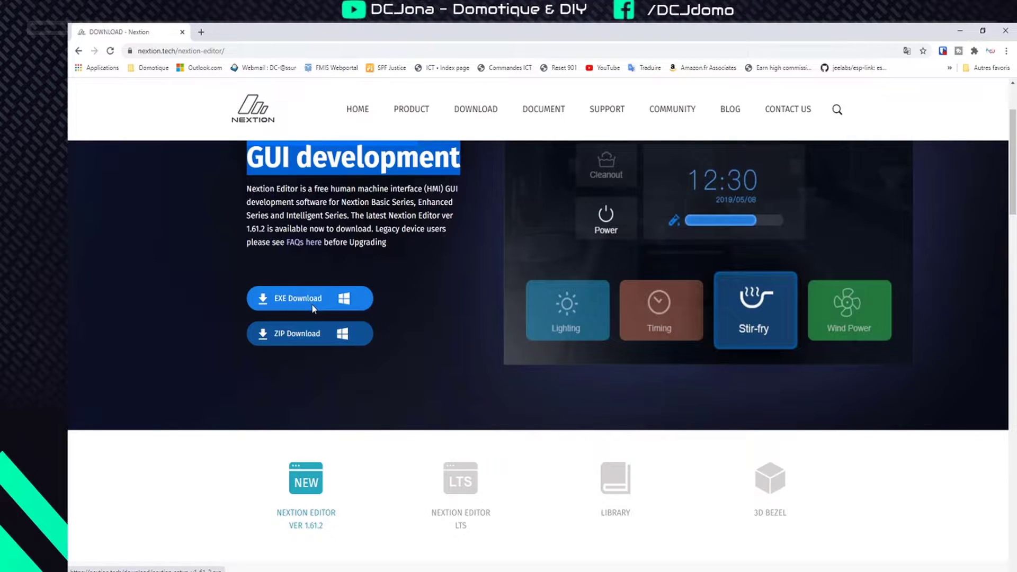
pyautogui.scroll(2, 691, 449)
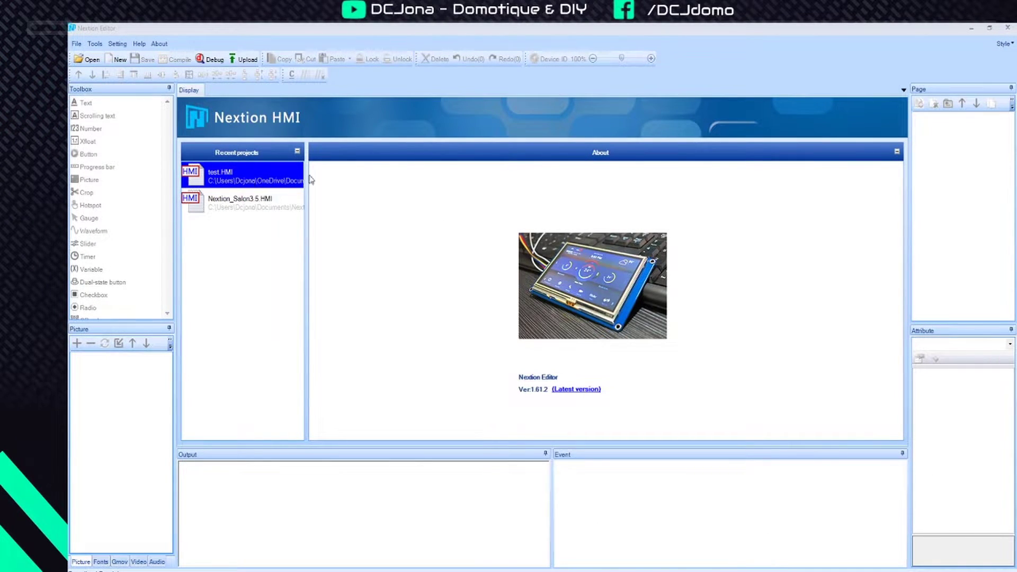
# Switch to Nextion Editor and create a new HMI project named test in the Nextion3.5 folder, replacing the existing file
pyautogui.click(120, 59)
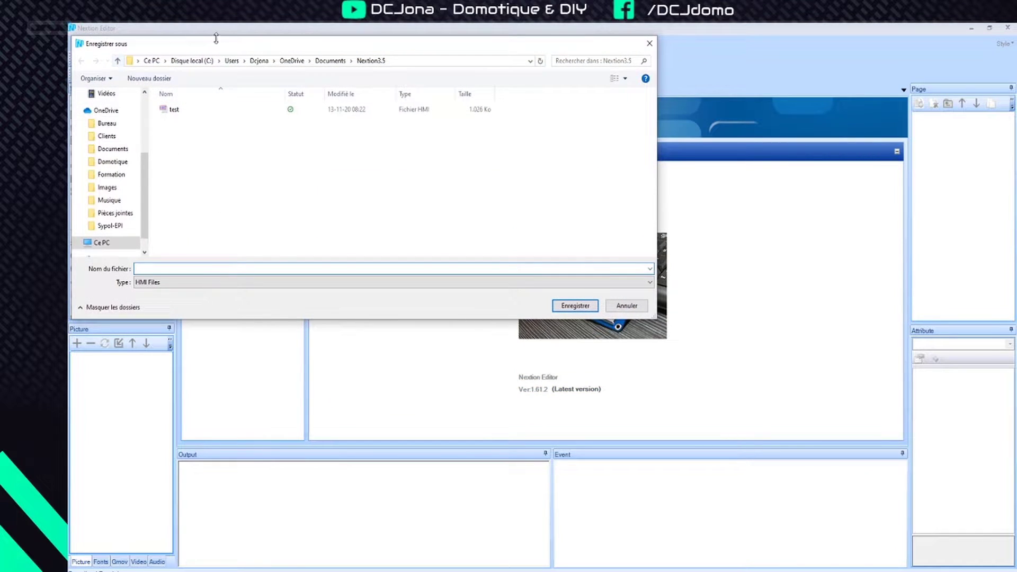
pyautogui.moveTo(385, 68); pyautogui.dragTo(447, 69)
pyautogui.click(387, 126)
pyautogui.click(804, 324)
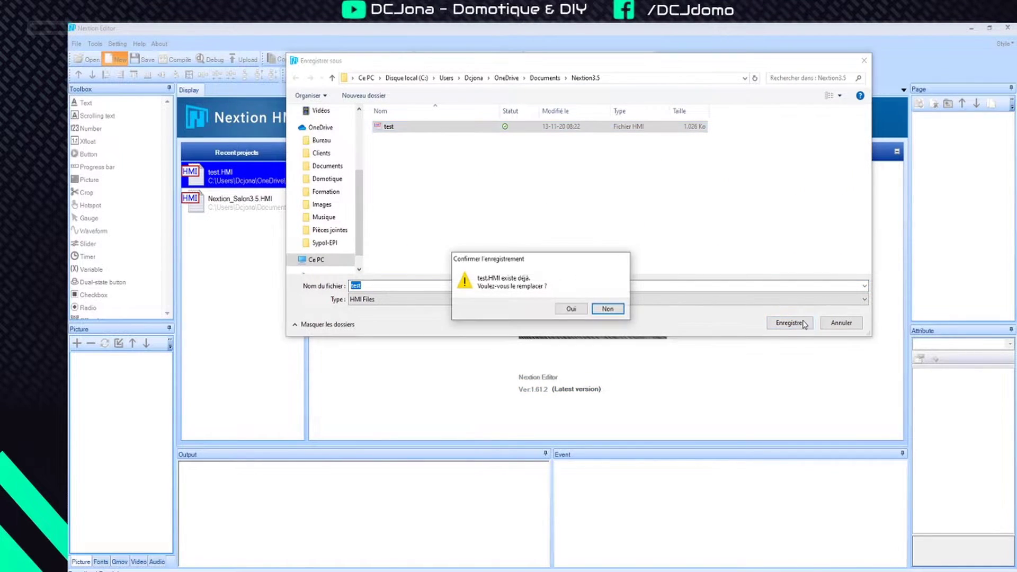
pyautogui.click(571, 307)
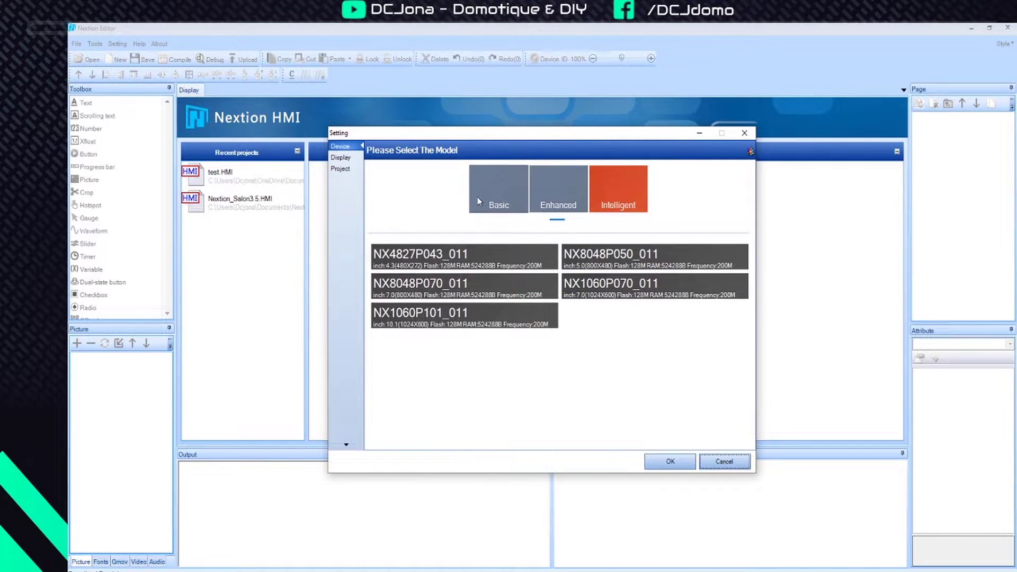
# Configure the project for the Basic-series 3.5-inch model NX4832T035_011 with a 90 Horizontal display direction
pyautogui.click(513, 204)
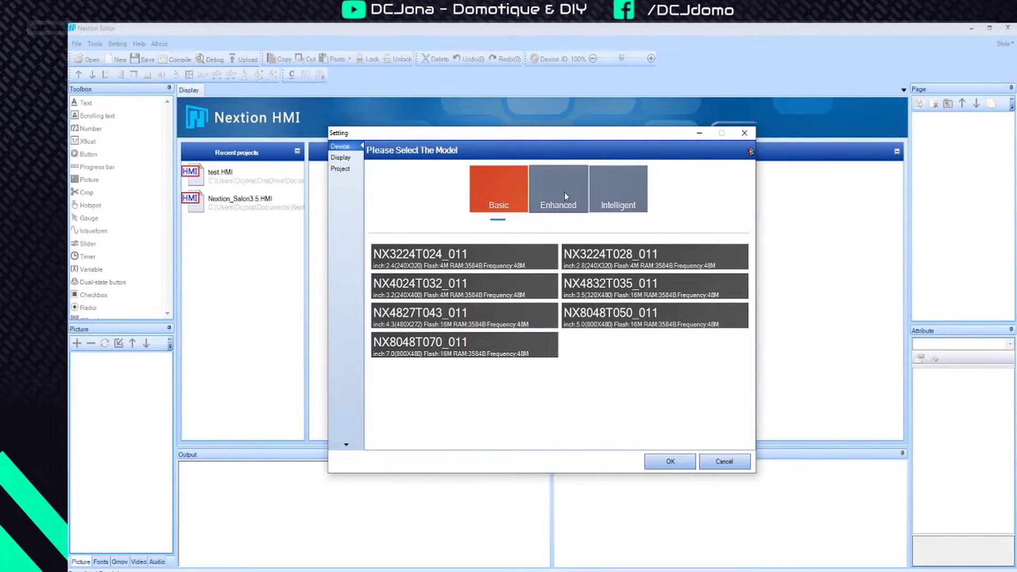
pyautogui.click(578, 196)
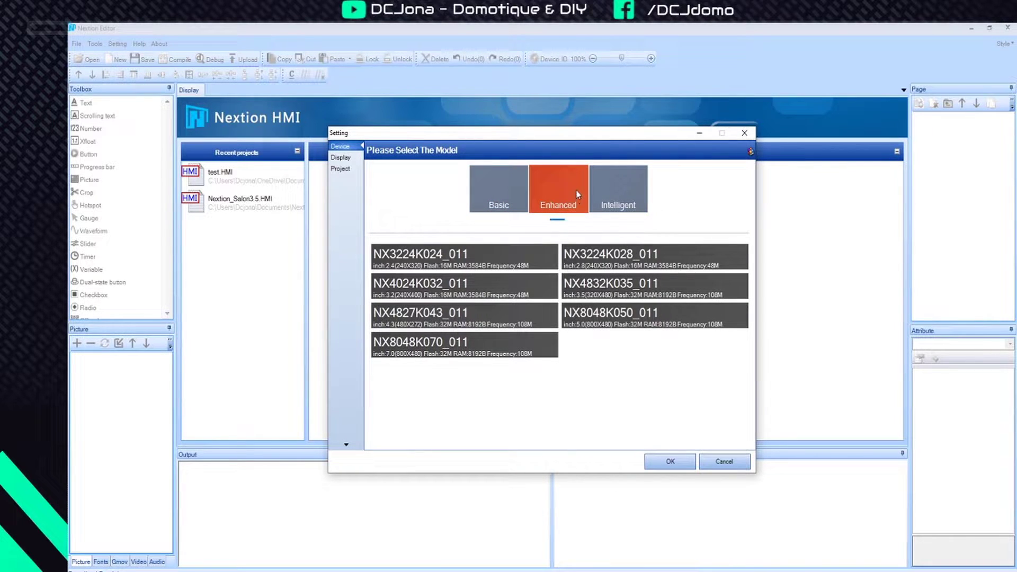
pyautogui.click(475, 194)
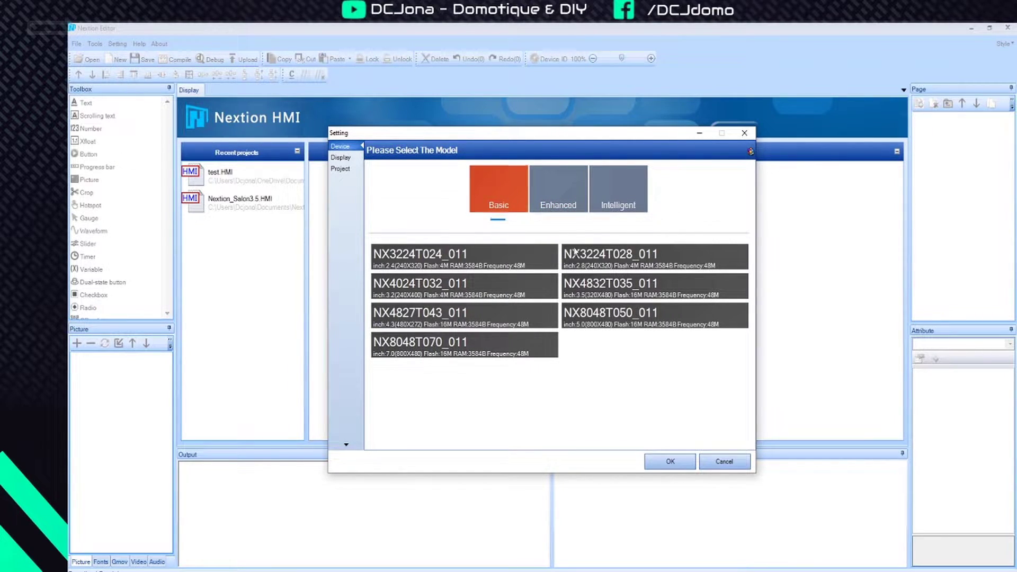
pyautogui.click(342, 157)
pyautogui.click(516, 196)
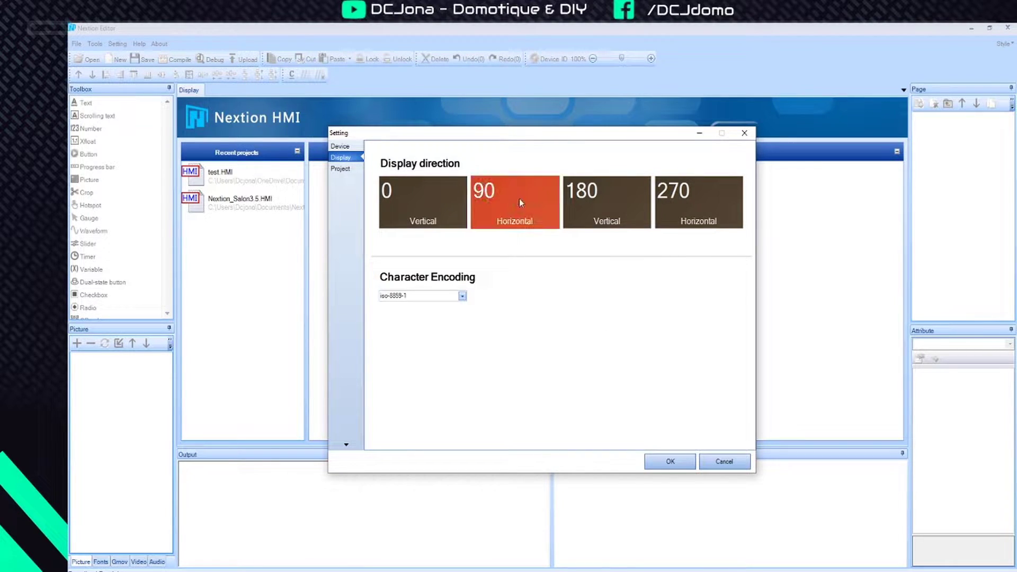
pyautogui.click(678, 465)
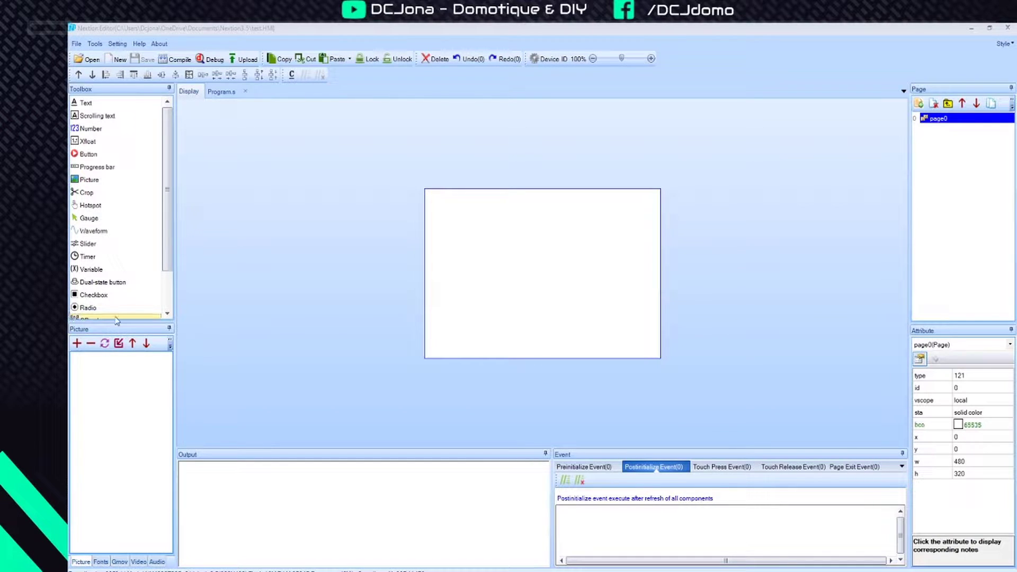
# Examine the available toolbox components and the Fonts, Gmov, Video and Audio resource lists
pyautogui.scroll(-5, 168, 255)
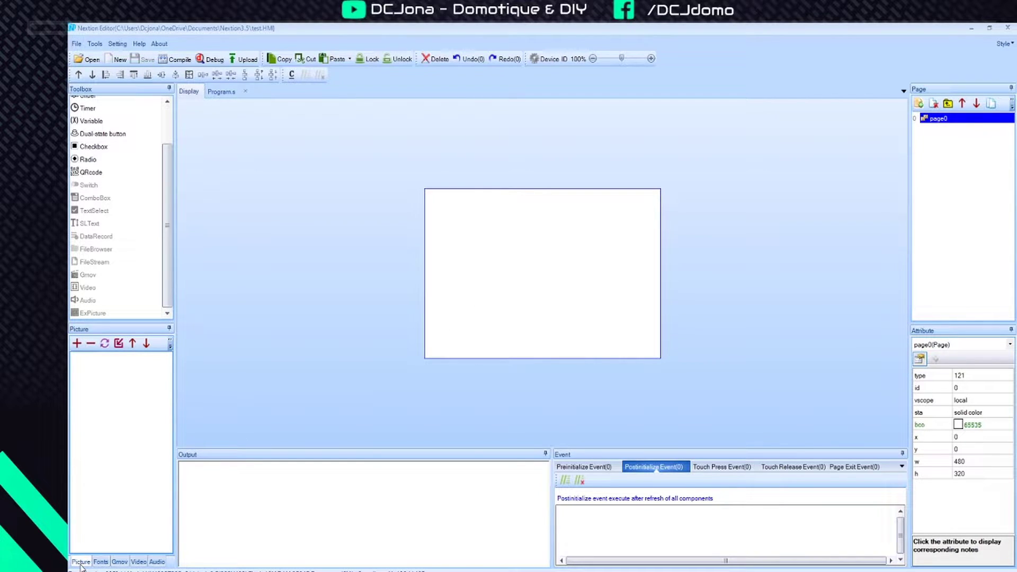
pyautogui.click(101, 561)
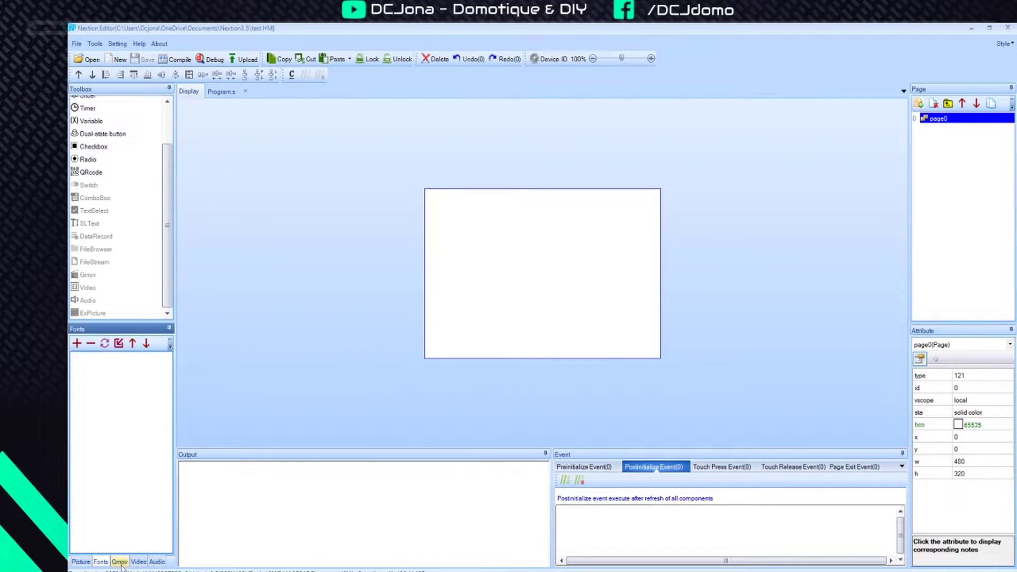
pyautogui.click(120, 562)
pyautogui.click(138, 561)
pyautogui.click(156, 563)
pyautogui.click(101, 562)
pyautogui.click(76, 343)
pyautogui.click(403, 129)
pyautogui.click(850, 327)
# Set up a new font in the Font Creator using the Impact typeface at height 24
pyautogui.click(98, 45)
pyautogui.click(97, 44)
pyautogui.click(97, 45)
pyautogui.click(103, 58)
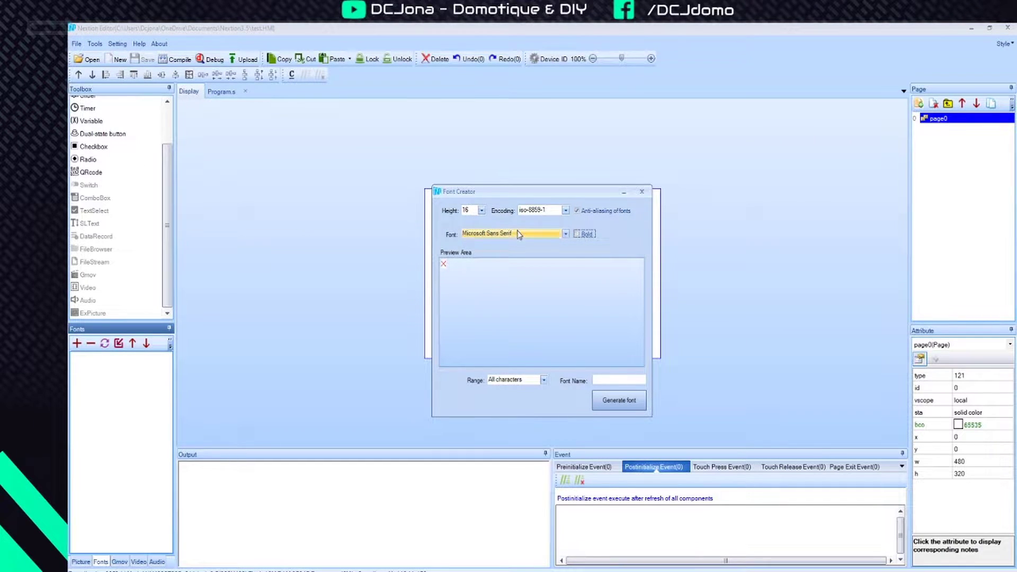
pyautogui.click(519, 235)
pyautogui.press('Down')
pyautogui.press('Down')
pyautogui.press('Down')
pyautogui.press('Down')
pyautogui.press('Down')
pyautogui.press('Down')
pyautogui.press('Down')
pyautogui.press('Down')
pyautogui.press('Down')
pyautogui.press('Down')
pyautogui.press('Down')
pyautogui.press('Down')
pyautogui.press('Down')
pyautogui.press('Down')
pyautogui.press('Down')
pyautogui.press('Down')
pyautogui.press('Down')
pyautogui.press('Down')
pyautogui.press('Down')
pyautogui.press('Down')
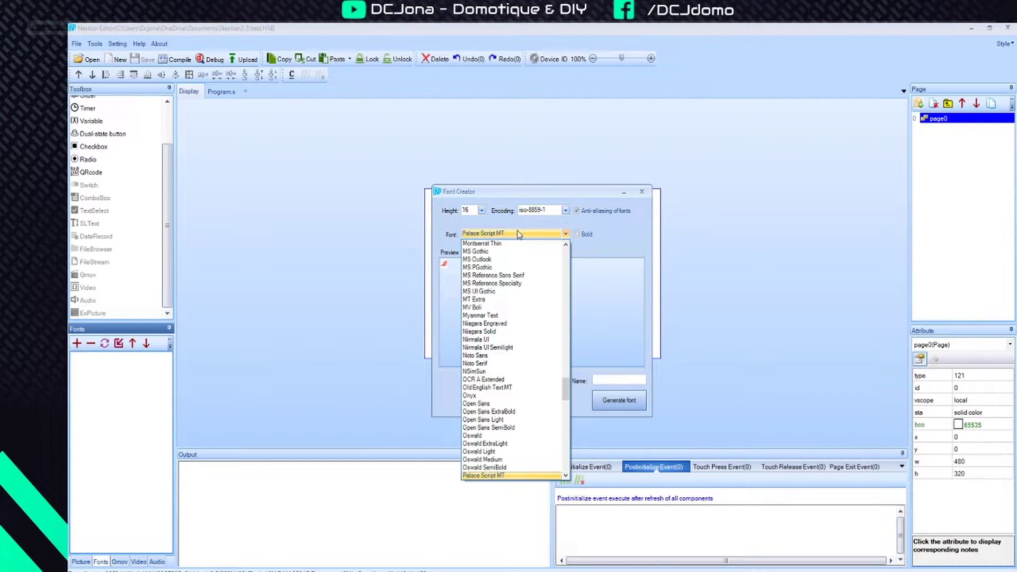
pyautogui.press('i')
pyautogui.click(518, 235)
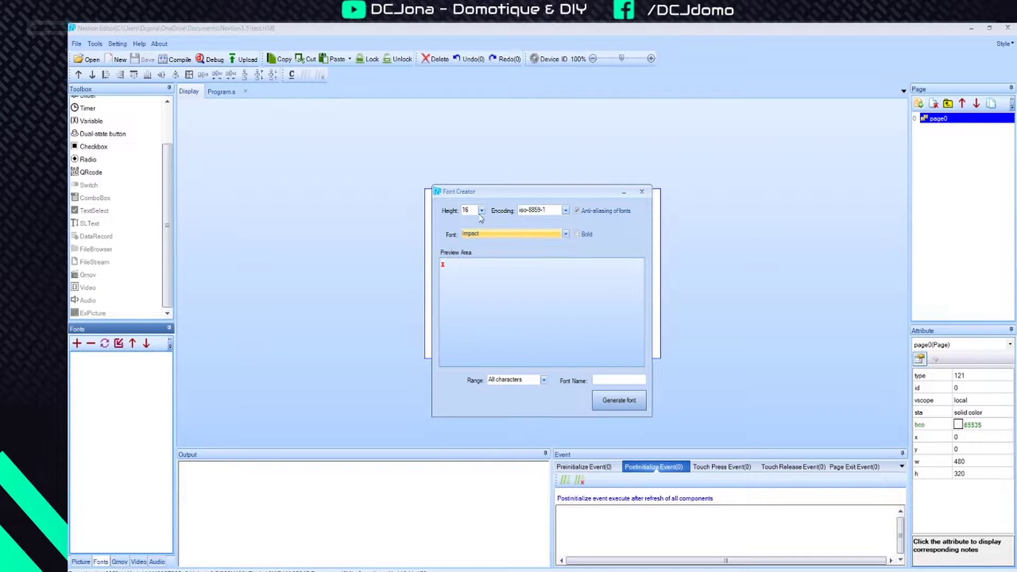
pyautogui.click(481, 210)
pyautogui.click(477, 228)
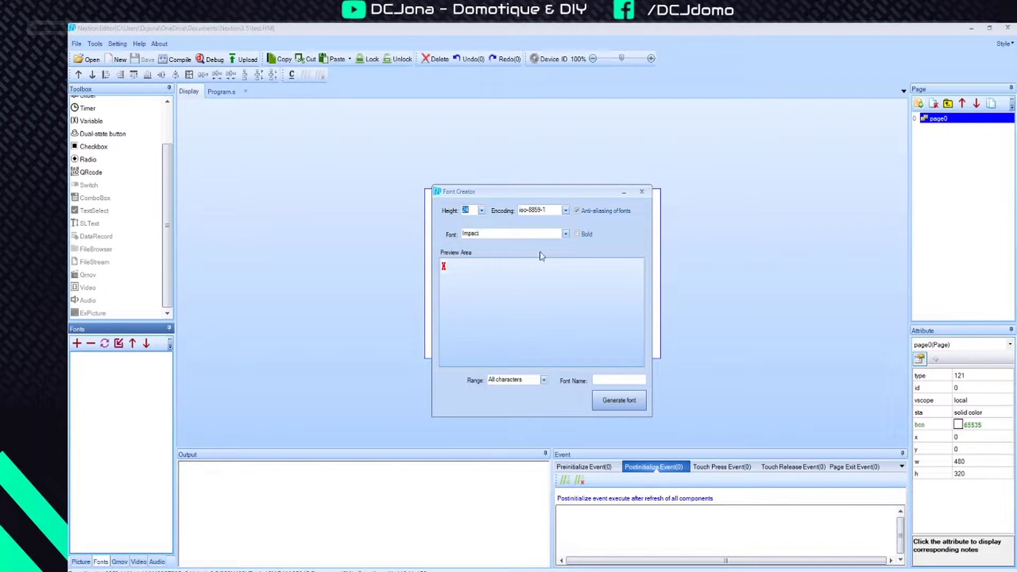
# Generate the font as impact24, save it in the Nextion3.5 folder and add it to the project
pyautogui.click(611, 380)
pyautogui.click(609, 399)
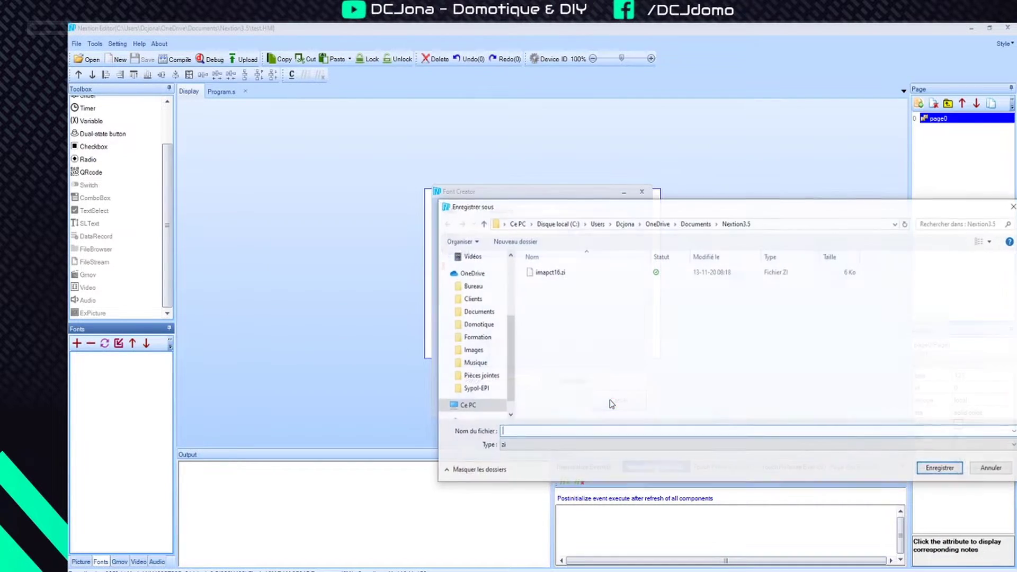
pyautogui.write('impact24')
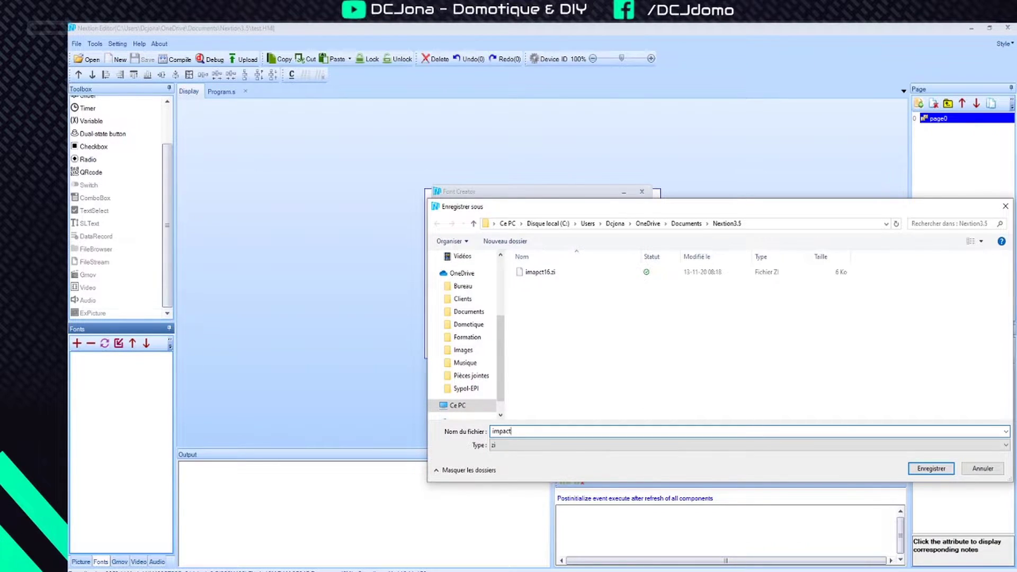
pyautogui.click(935, 467)
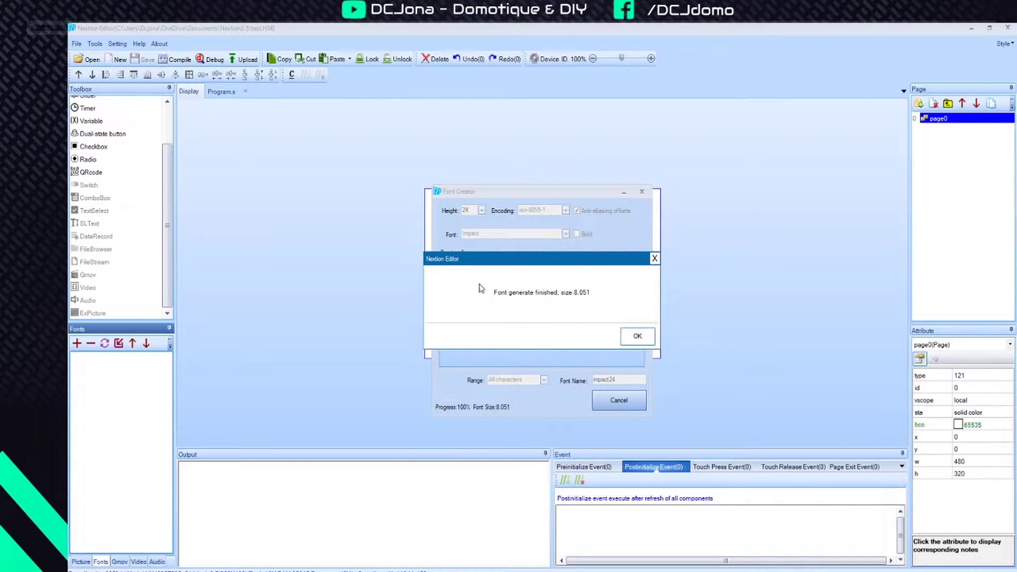
pyautogui.click(646, 337)
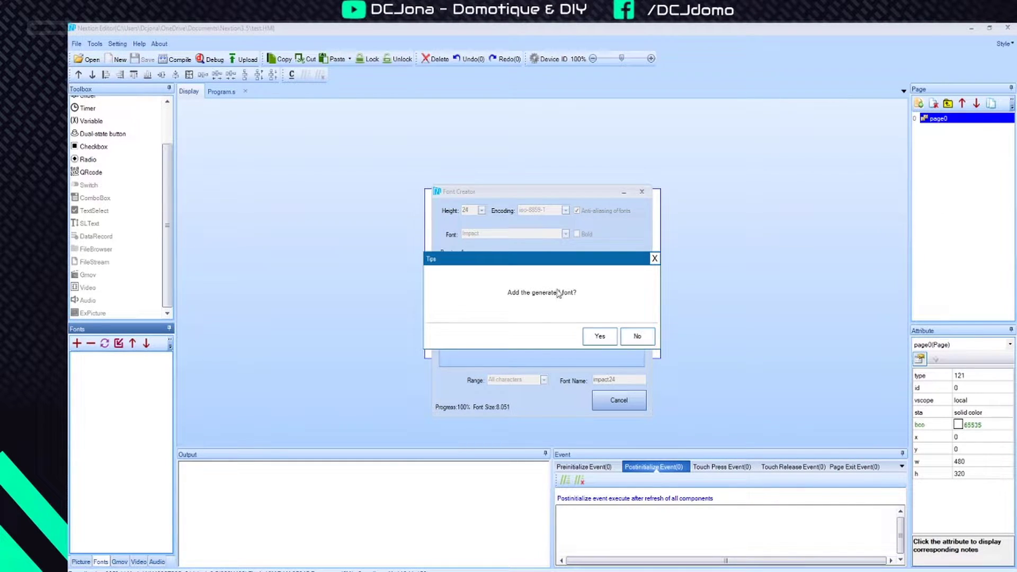
pyautogui.click(599, 338)
pyautogui.click(642, 194)
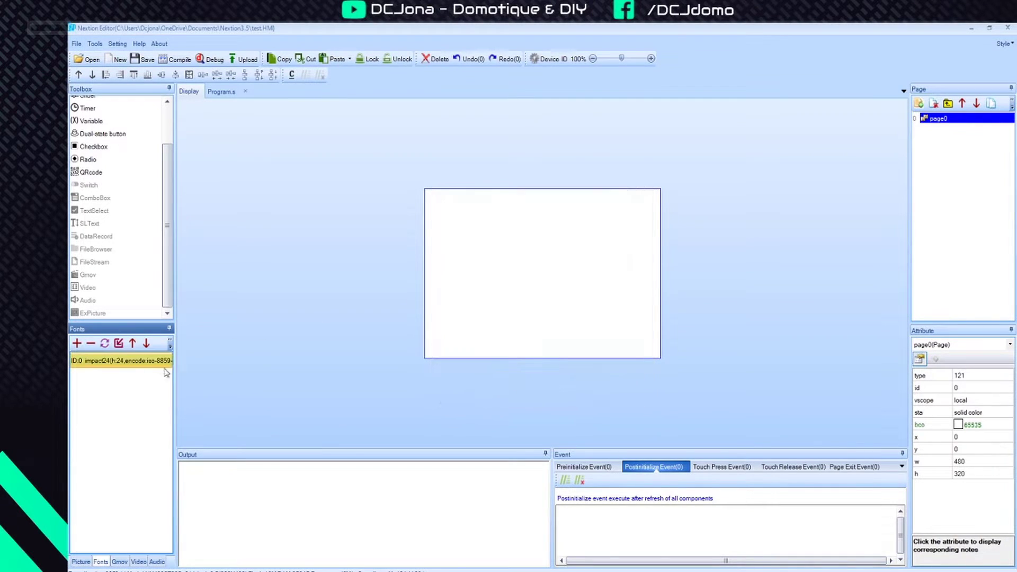
pyautogui.click(98, 362)
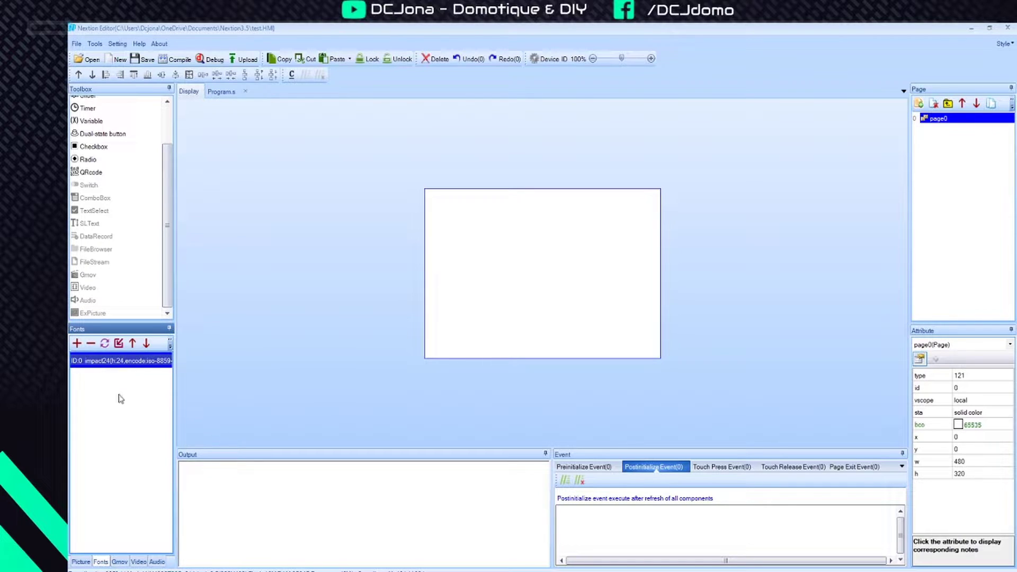
# Import the pictures accueil.jpg and accueil_push into the project's picture resources
pyautogui.click(80, 562)
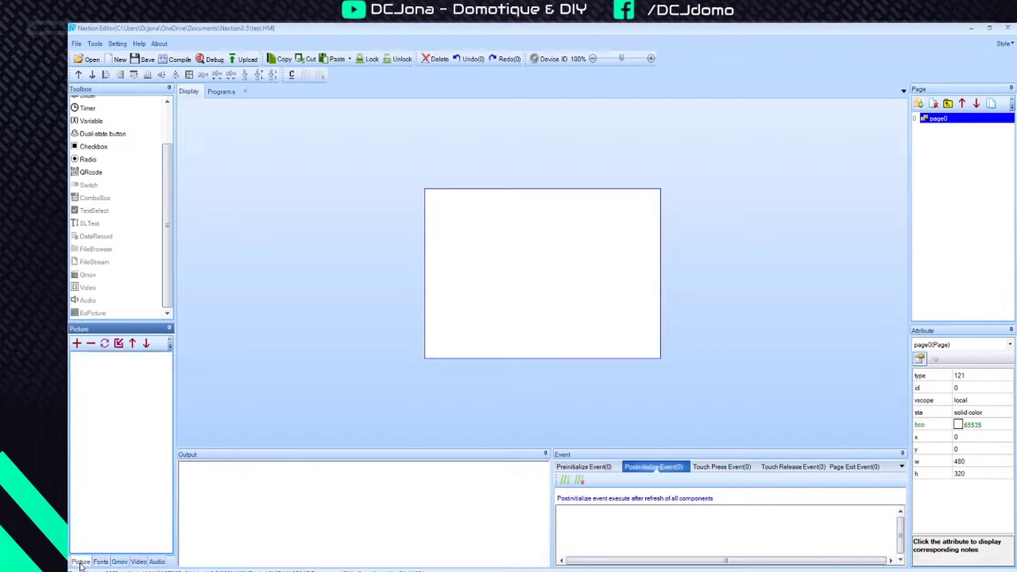
pyautogui.click(77, 343)
pyautogui.moveTo(562, 291); pyautogui.dragTo(620, 199)
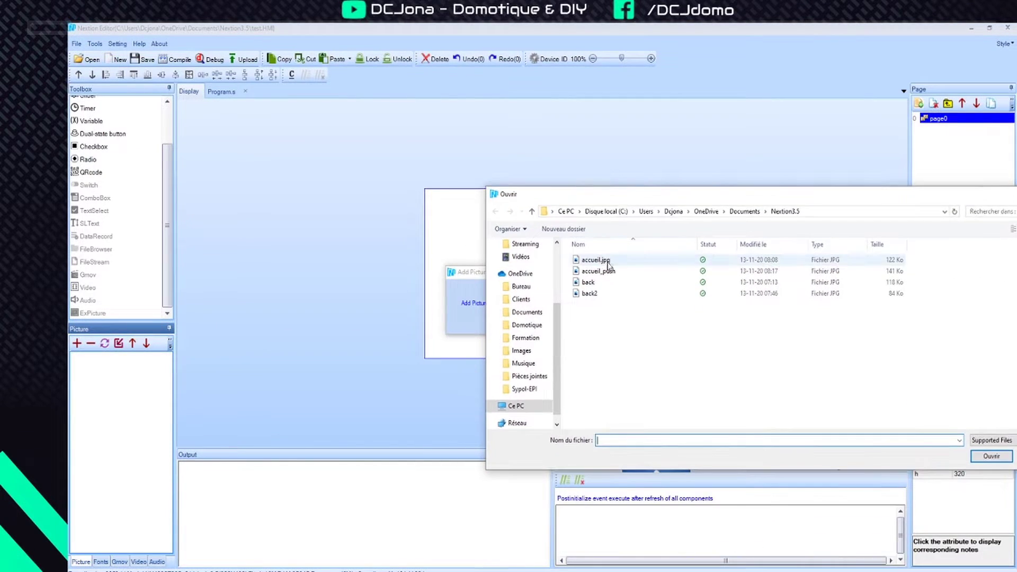
pyautogui.click(595, 260)
pyautogui.keyDown('ctrl'); pyautogui.click(614, 271); pyautogui.keyUp('ctrl')
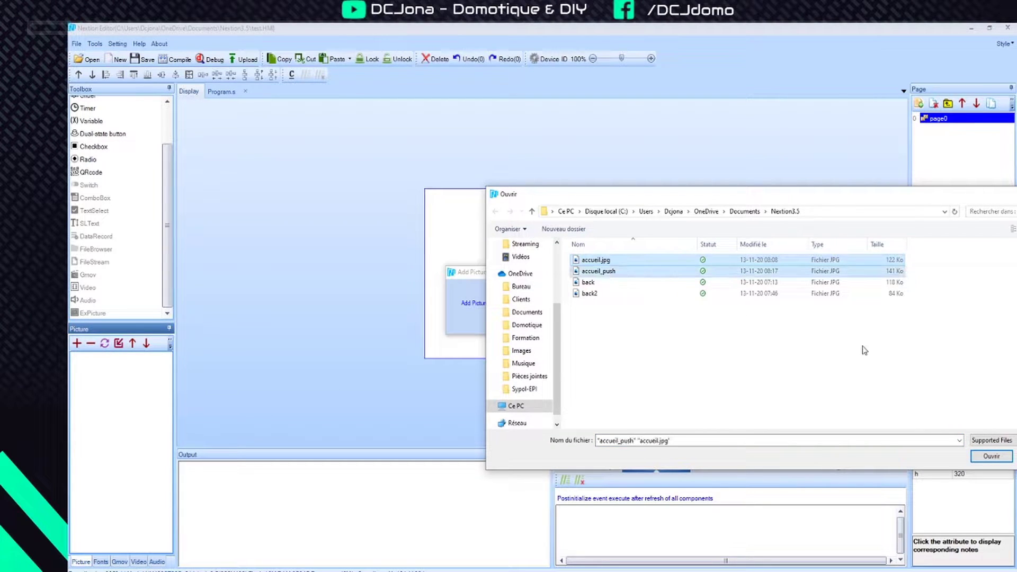
pyautogui.click(1002, 459)
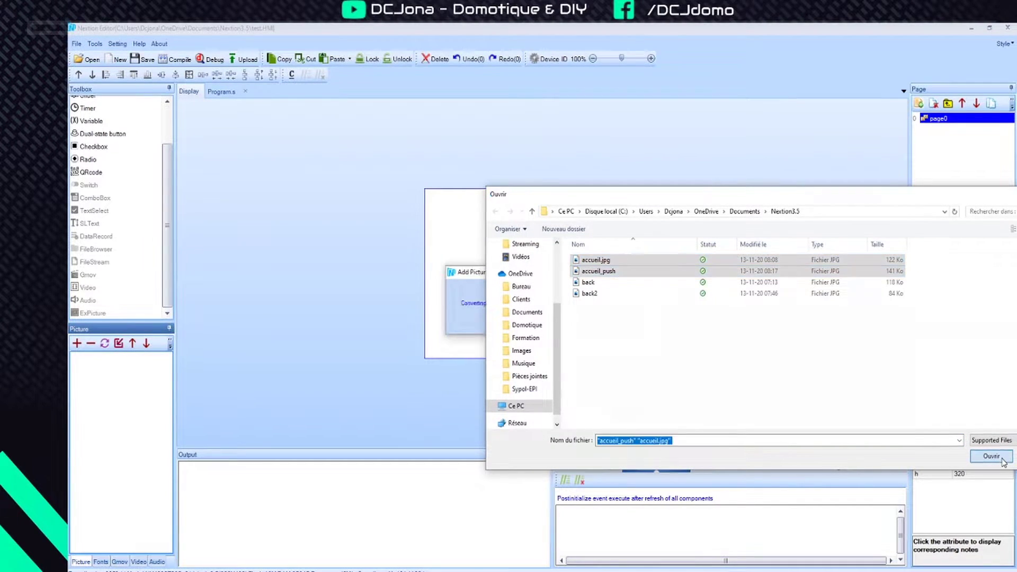
pyautogui.click(637, 335)
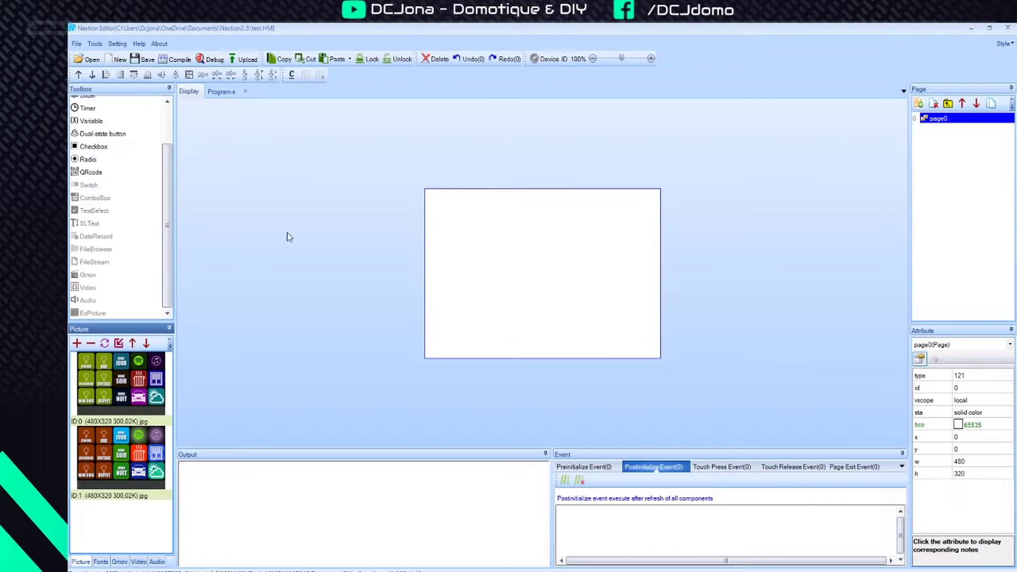
# Set page0's background fill to image with picture 0, and run the page in the debug simulator
pyautogui.click(141, 403)
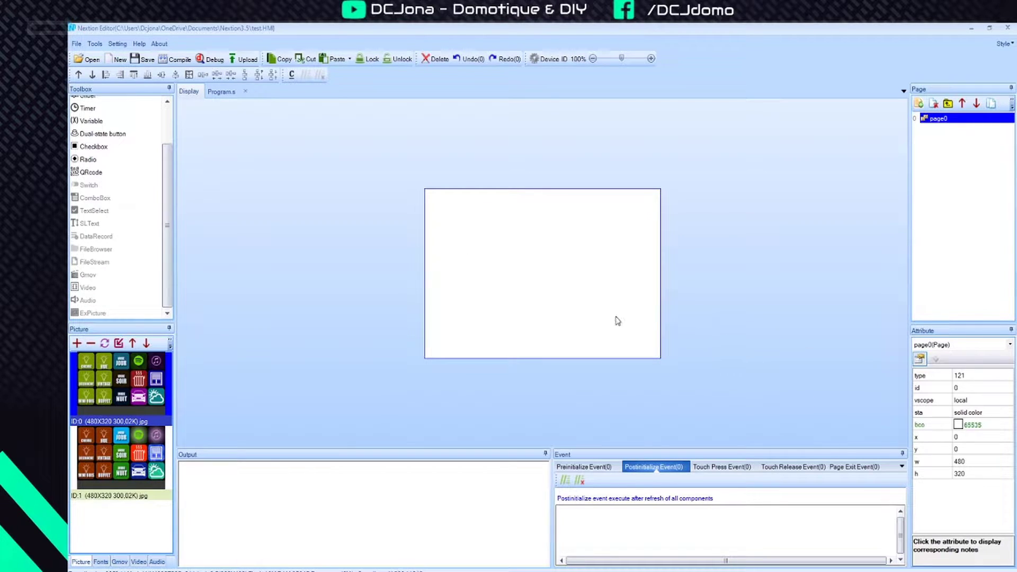
pyautogui.click(980, 418)
pyautogui.click(980, 418)
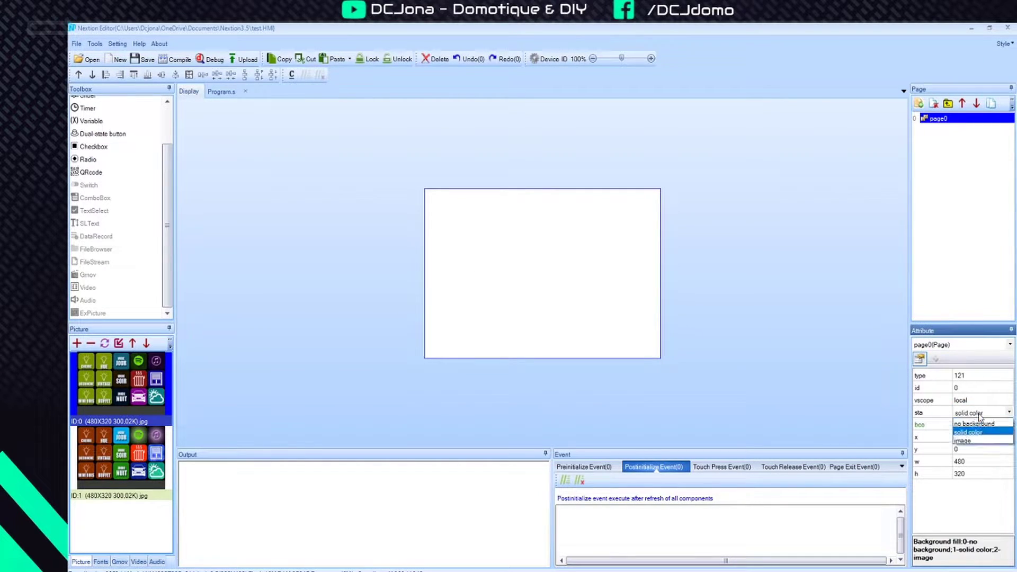
pyautogui.click(982, 441)
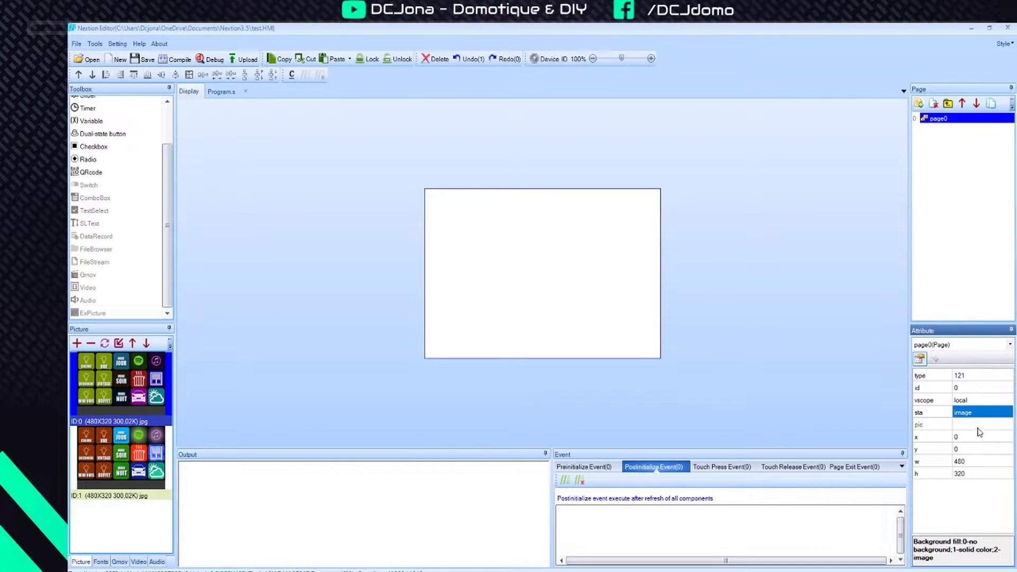
pyautogui.click(978, 426)
pyautogui.click(978, 426)
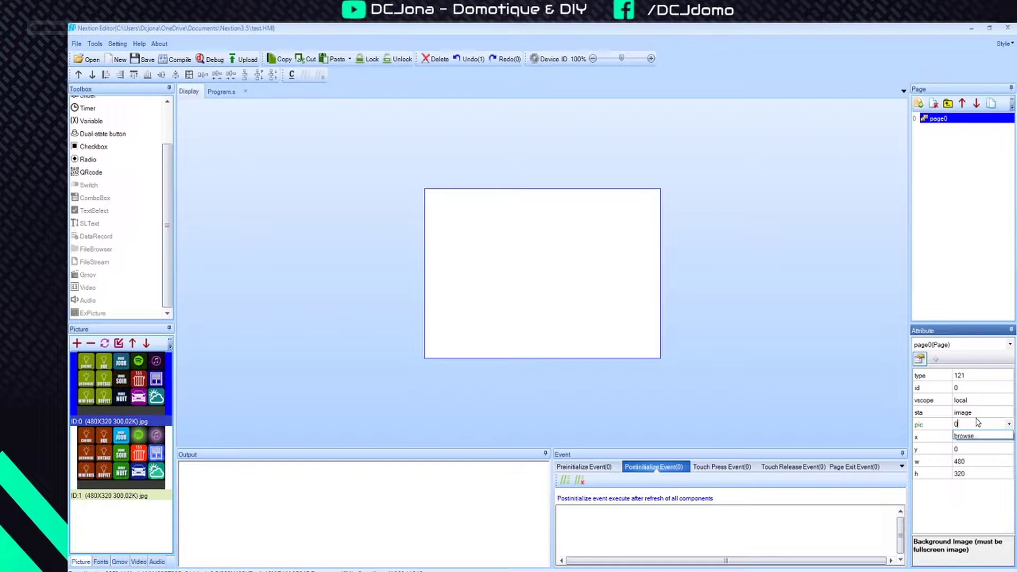
pyautogui.press('Return')
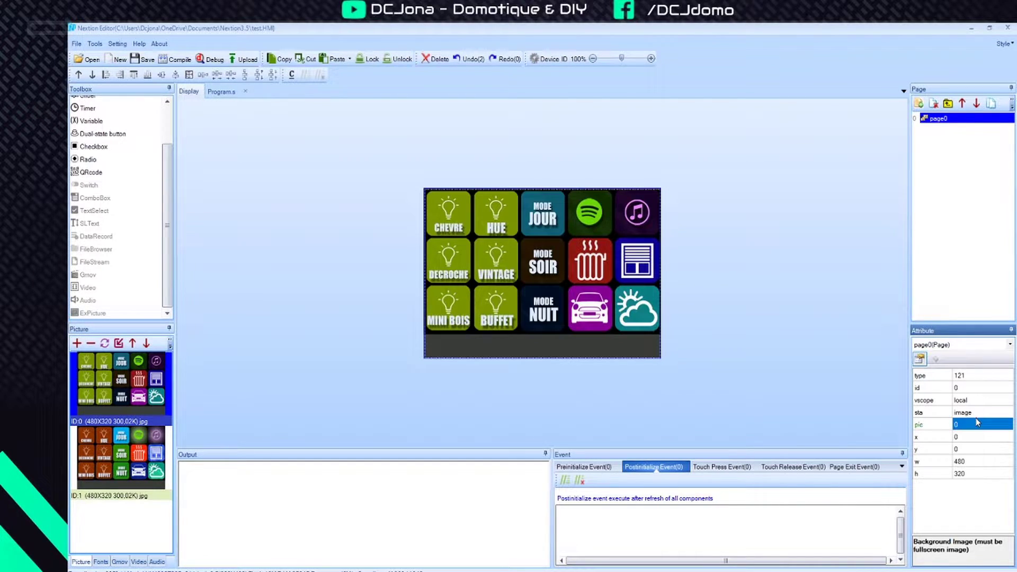
pyautogui.click(748, 281)
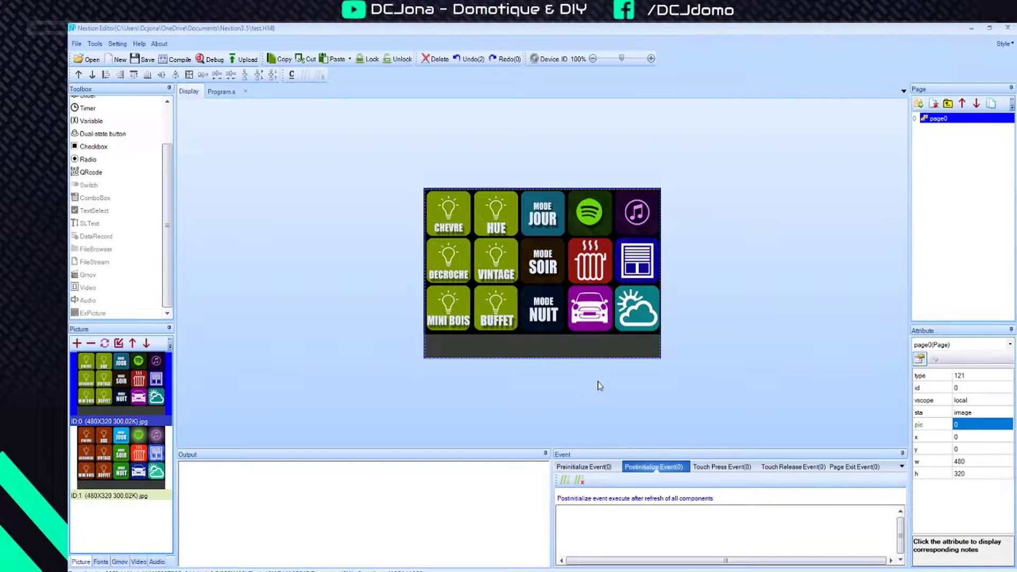
pyautogui.click(211, 59)
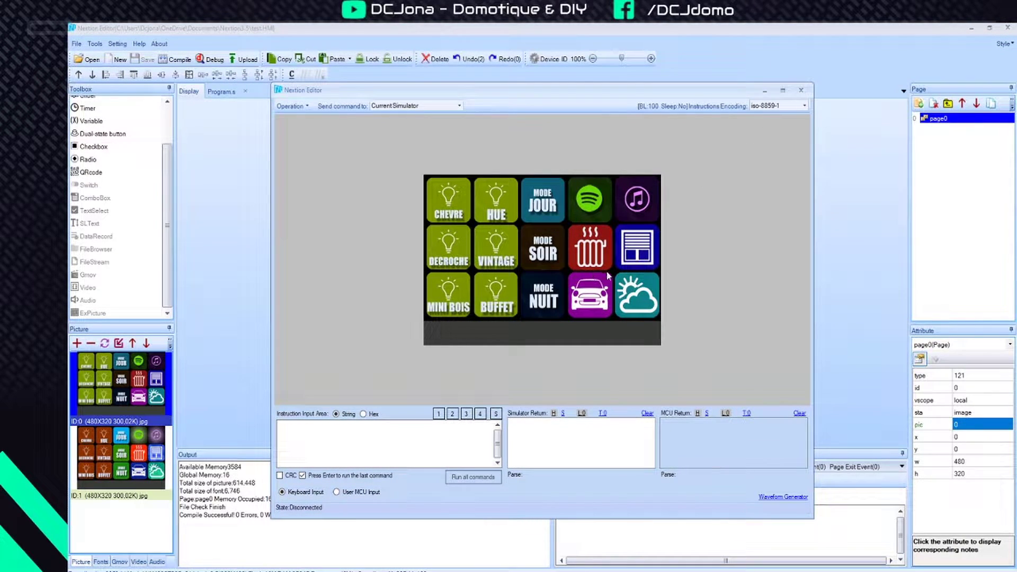
# Close the simulator, add a button to page0 and fit it over the CHEVRE tile, about 94 by 87 pixels
pyautogui.click(801, 91)
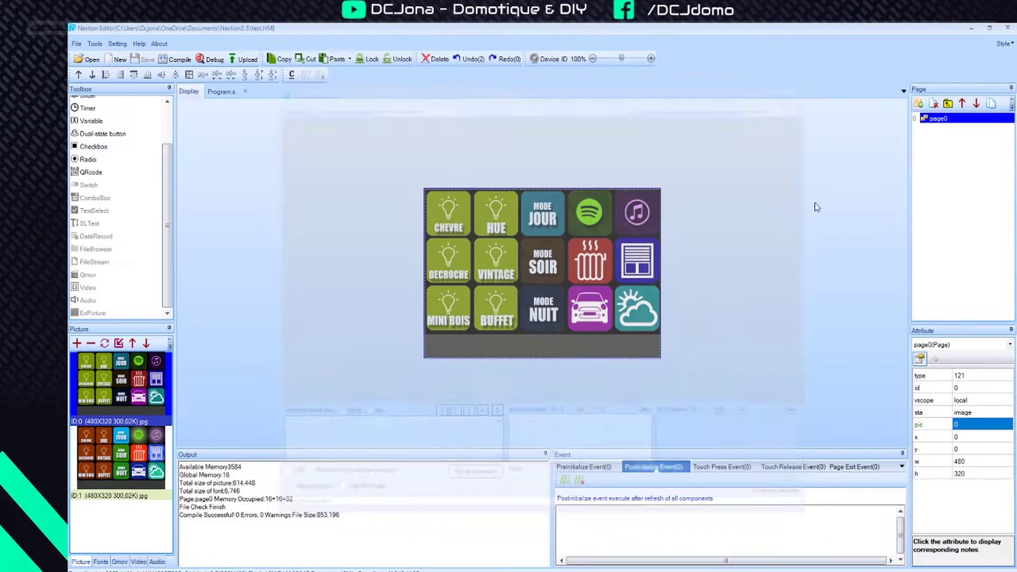
pyautogui.click(121, 449)
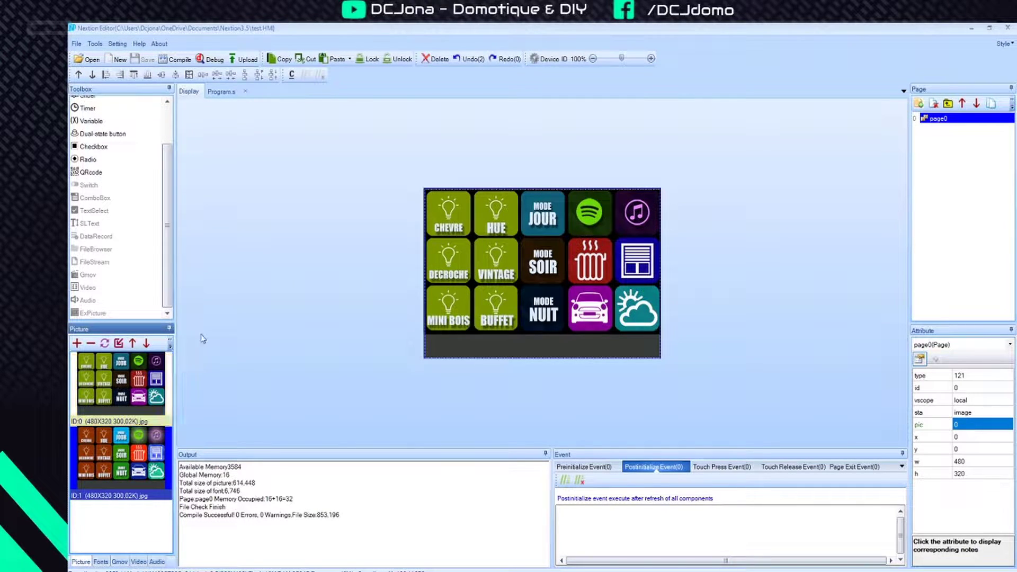
pyautogui.scroll(4, 173, 167)
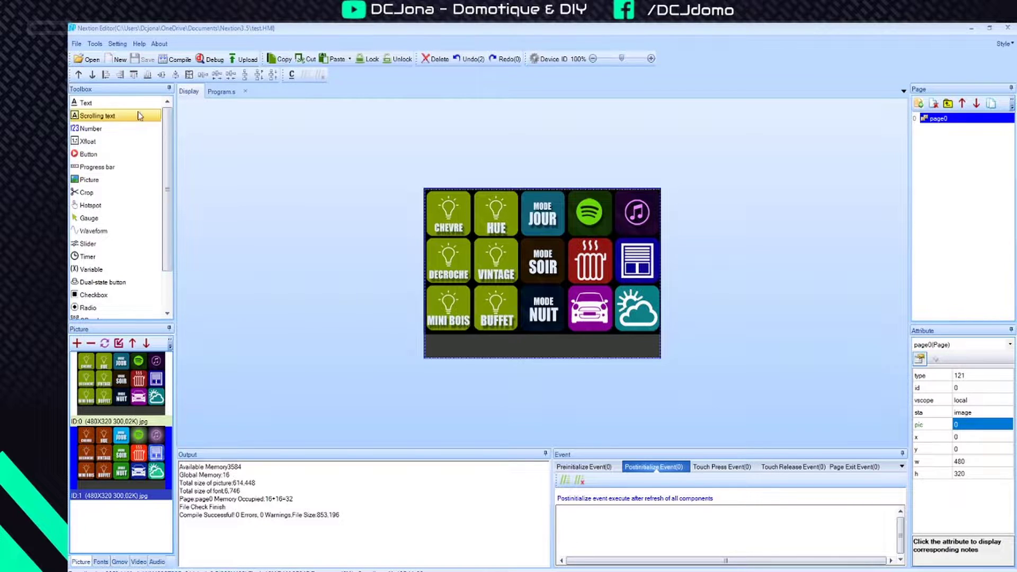
pyautogui.click(89, 154)
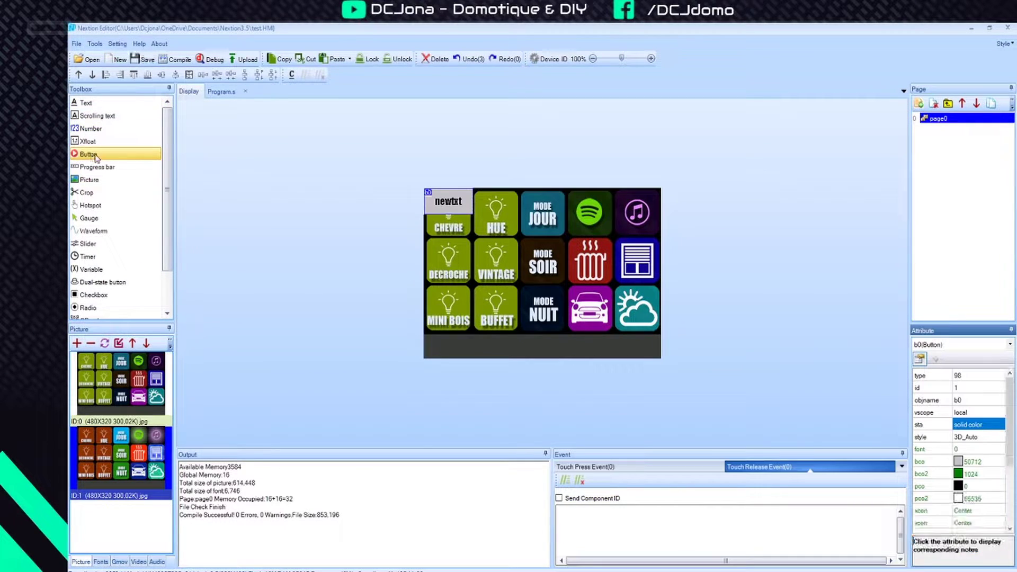
pyautogui.moveTo(446, 204); pyautogui.dragTo(447, 208)
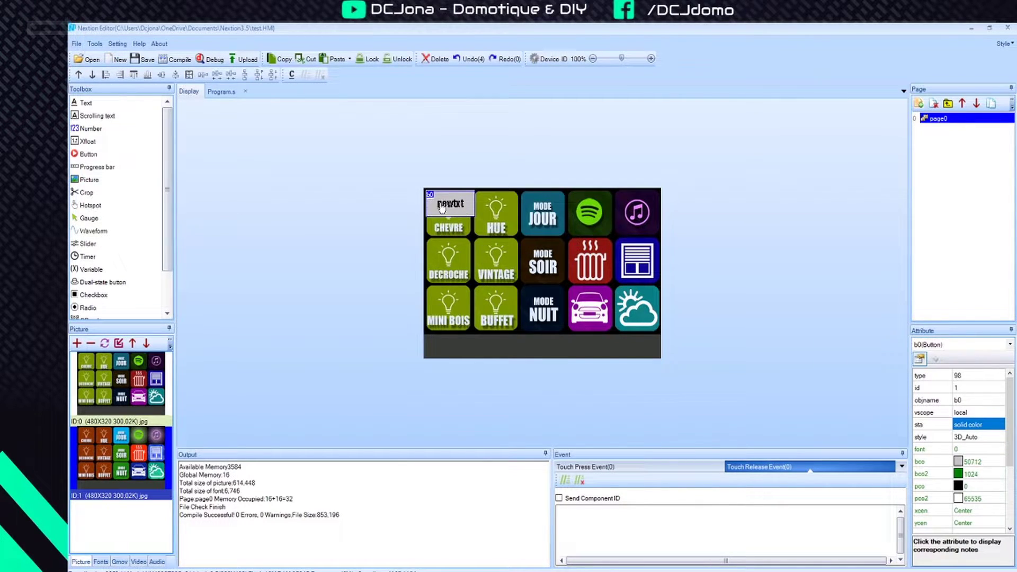
pyautogui.moveTo(475, 217); pyautogui.dragTo(471, 236)
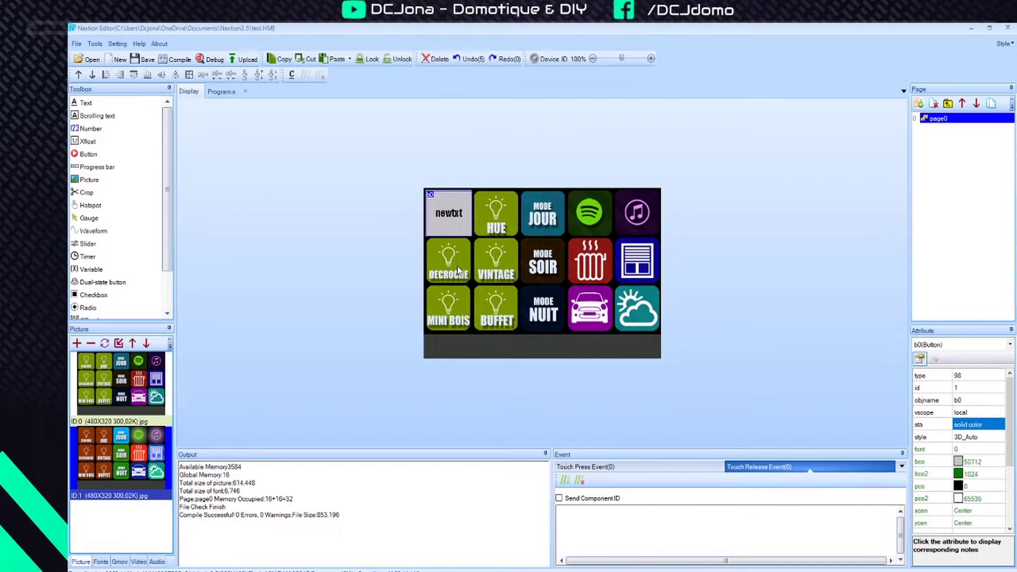
# Clear the text of the button over the CHEVRE tile
pyautogui.scroll(-3, 968, 467)
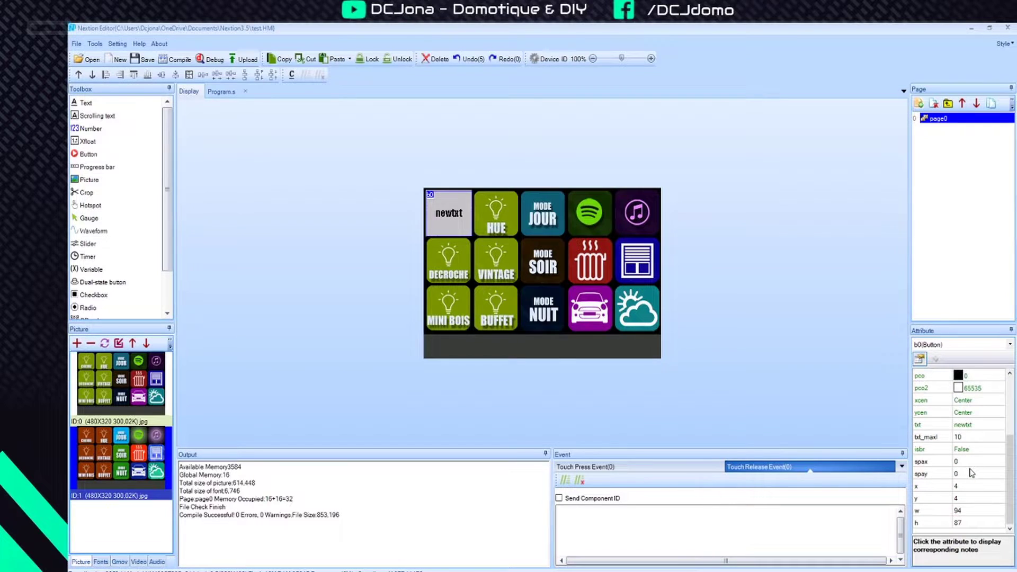
pyautogui.click(983, 424)
pyautogui.press('Return')
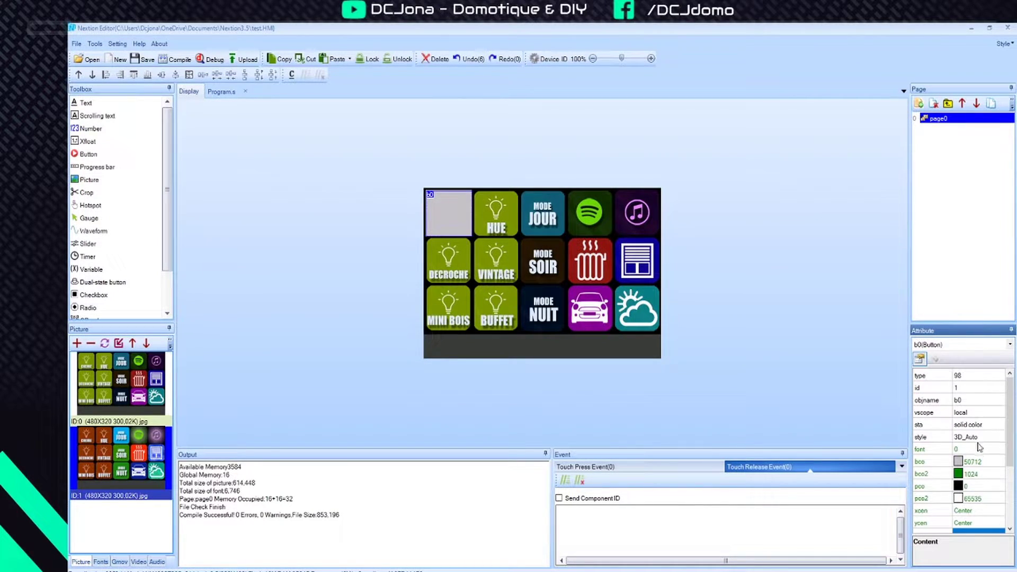
# Set the button's background fill to image, with picture 0 as default and picture 1 for the press event
pyautogui.scroll(-2, 980, 449)
pyautogui.scroll(-1, 980, 455)
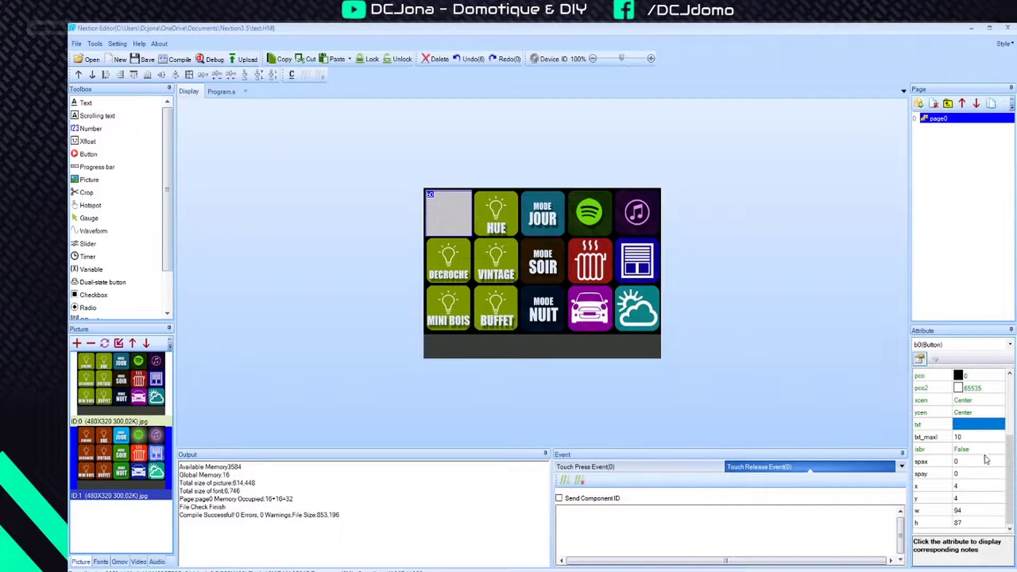
pyautogui.moveTo(1013, 442); pyautogui.dragTo(1013, 391)
pyautogui.click(979, 425)
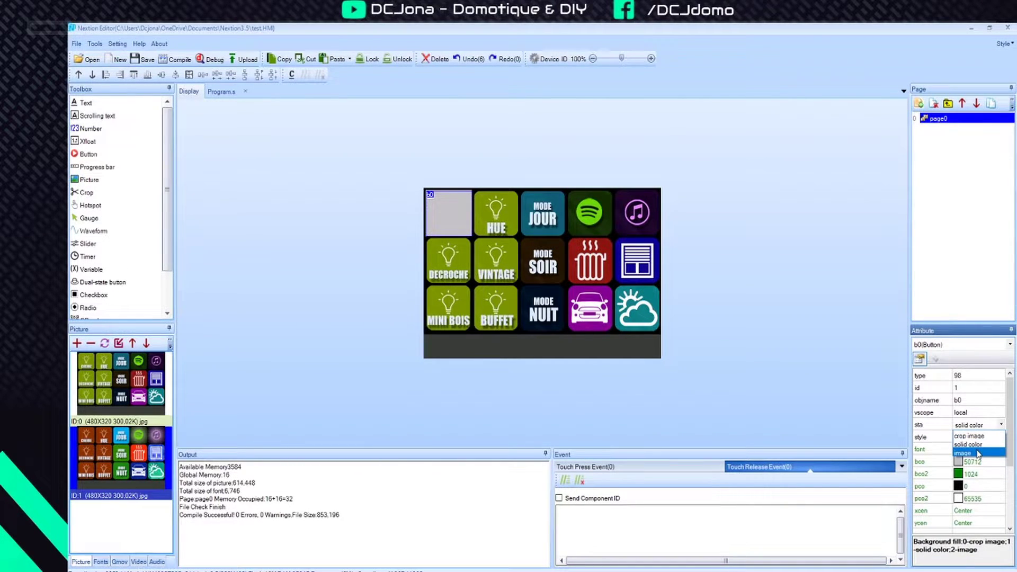
pyautogui.click(978, 452)
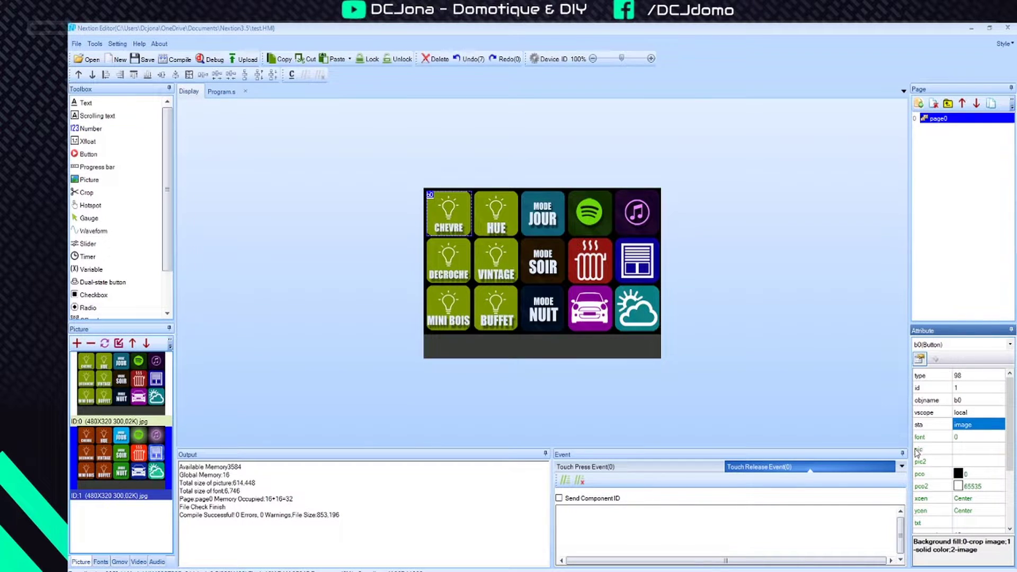
pyautogui.click(961, 450)
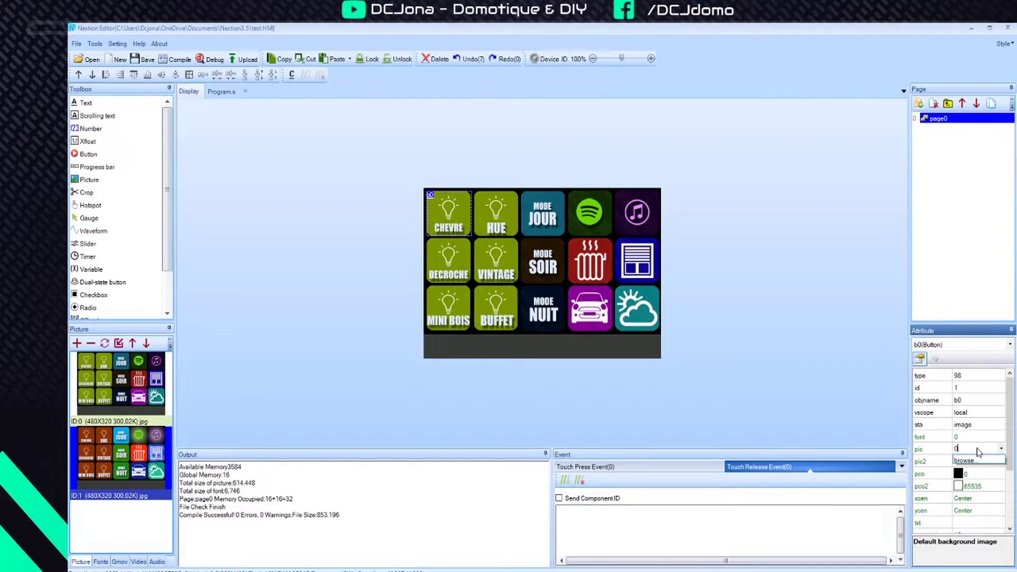
pyautogui.click(971, 460)
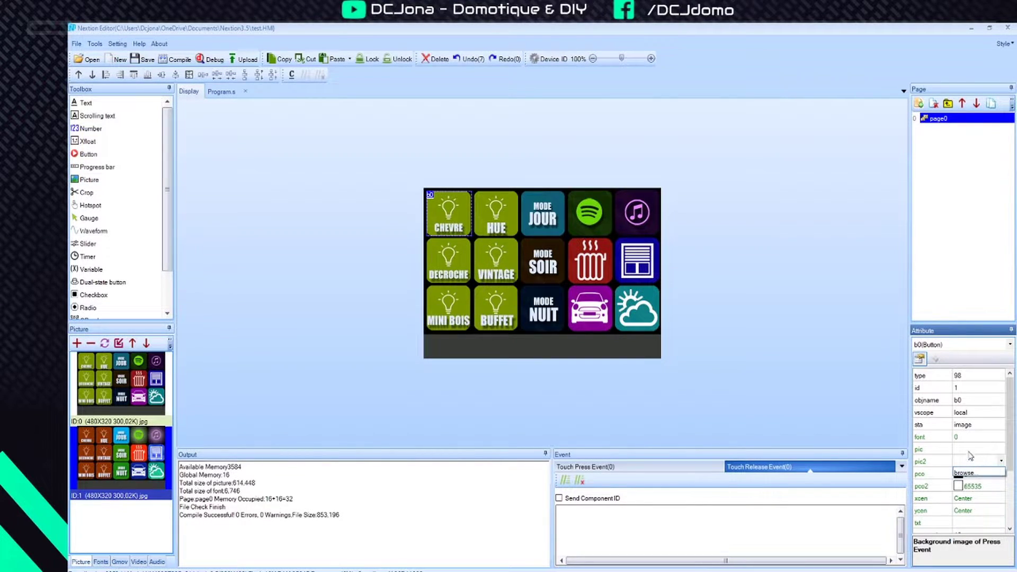
pyautogui.click(971, 451)
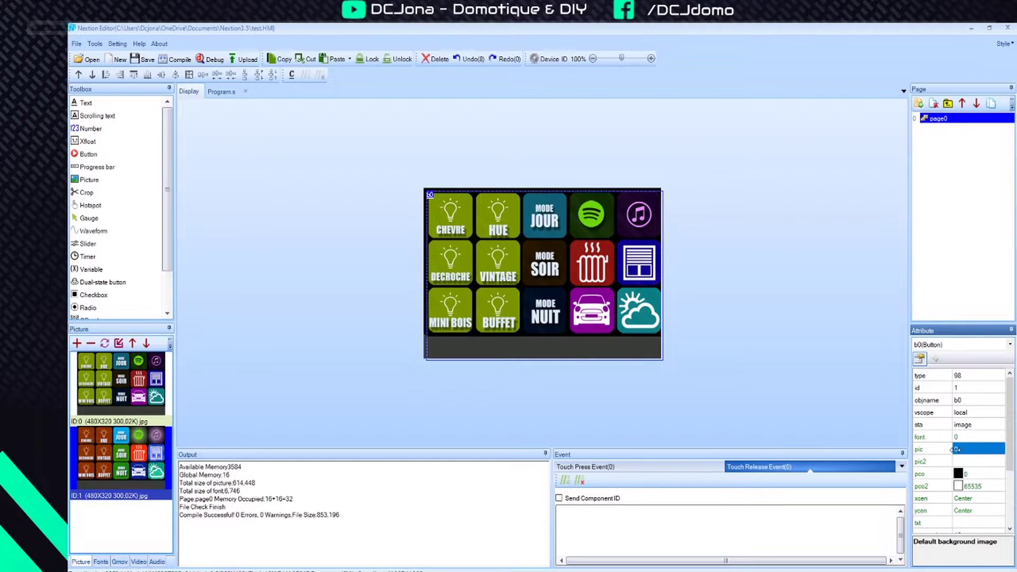
pyautogui.click(961, 462)
pyautogui.press('Return')
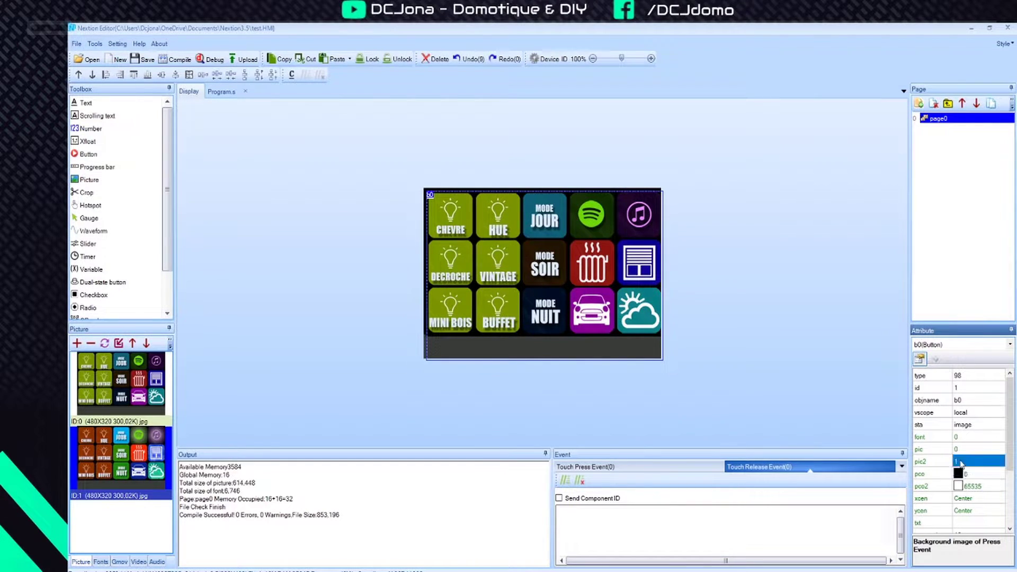
# Try to shrink the image-filled button back to the CHEVRE tile, declining to modify the bound picture's size
pyautogui.moveTo(507, 222); pyautogui.dragTo(515, 221)
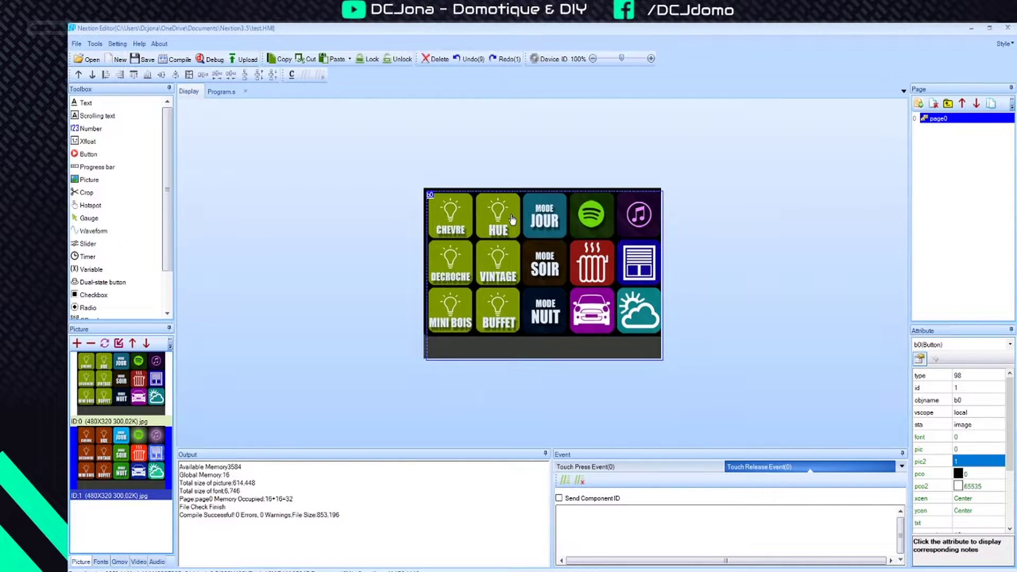
pyautogui.moveTo(664, 362); pyautogui.dragTo(468, 227)
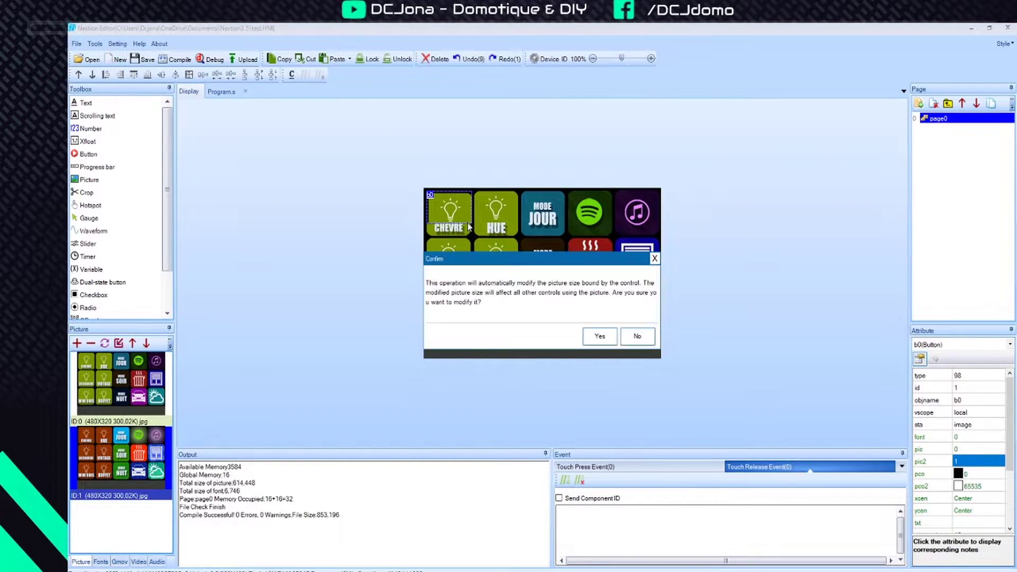
pyautogui.click(637, 337)
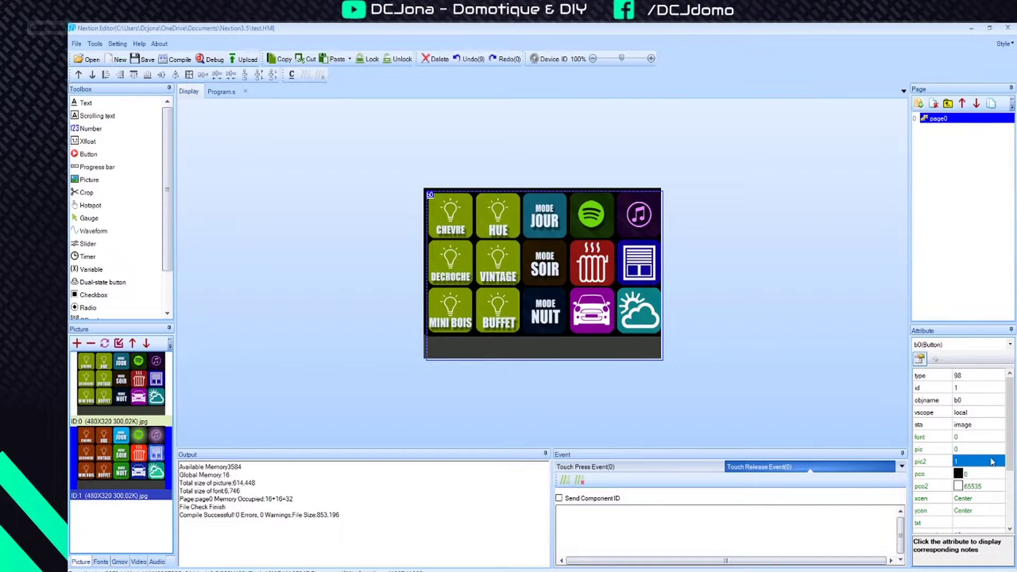
# Change the button's background fill to crop image with picc 0 and picc2 1, and resize it to the CHEVRE tile
pyautogui.click(977, 425)
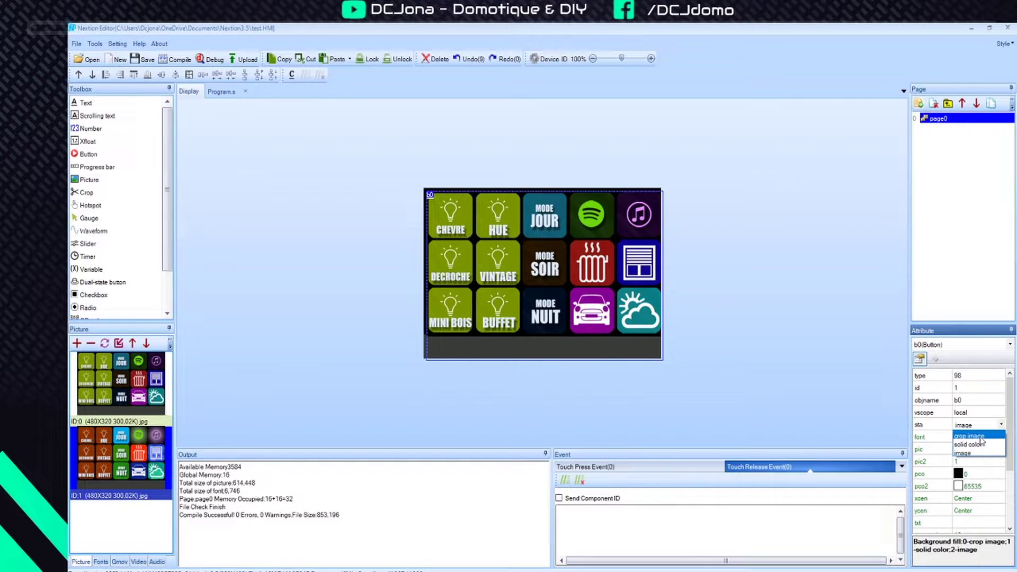
pyautogui.click(979, 436)
pyautogui.click(976, 449)
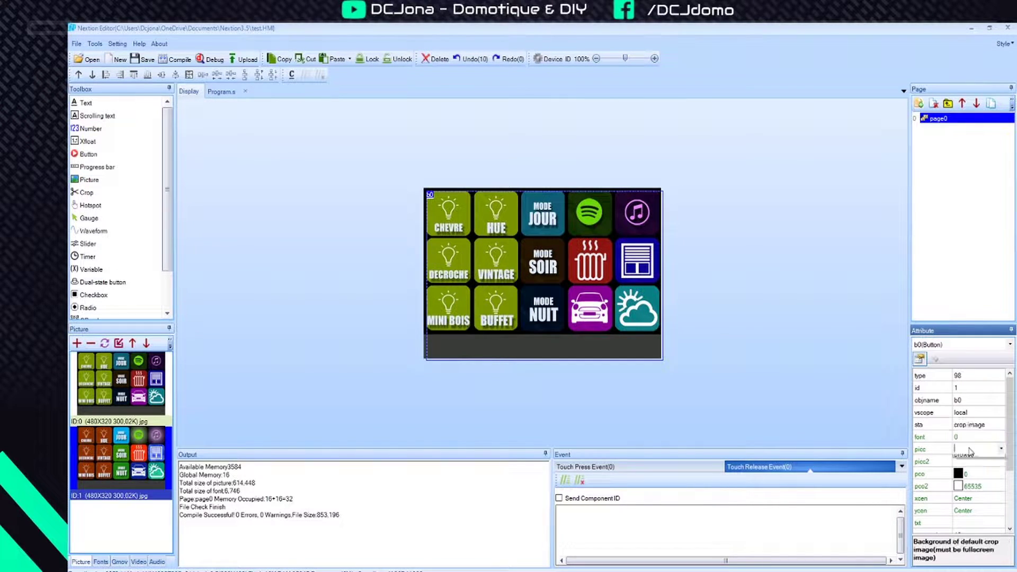
pyautogui.click(976, 461)
pyautogui.write('1')
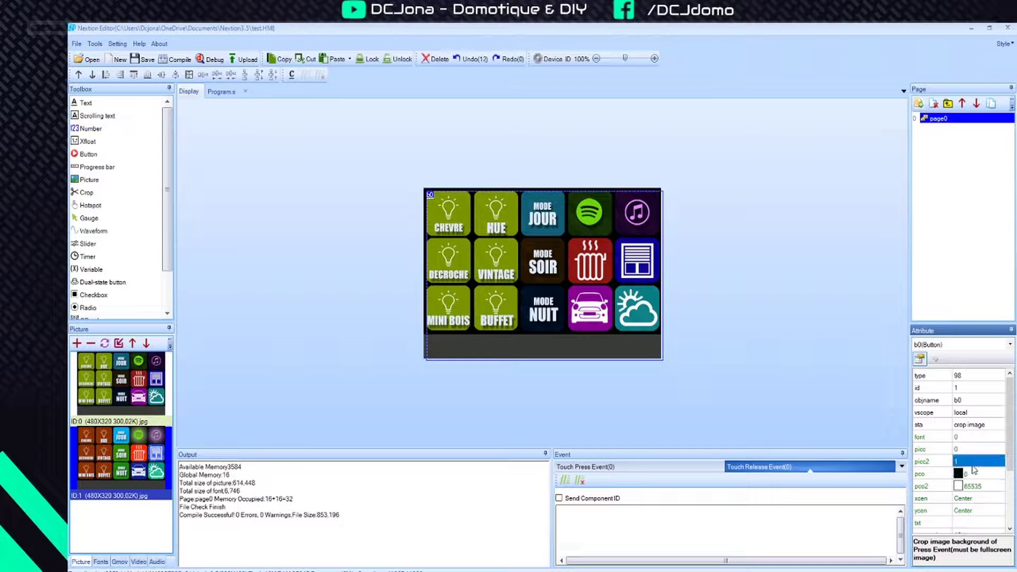
pyautogui.click(454, 226)
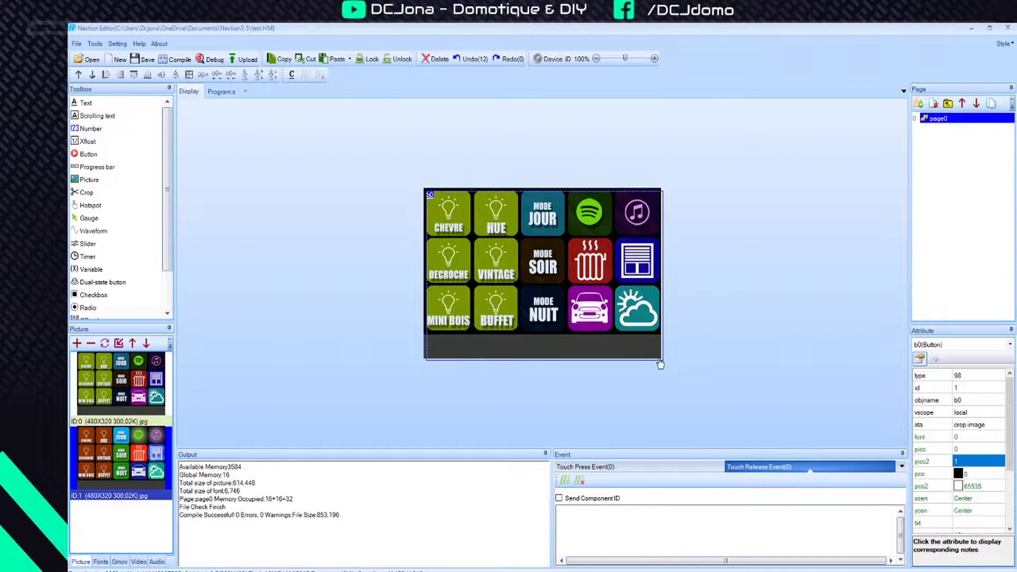
pyautogui.moveTo(660, 359); pyautogui.dragTo(472, 237)
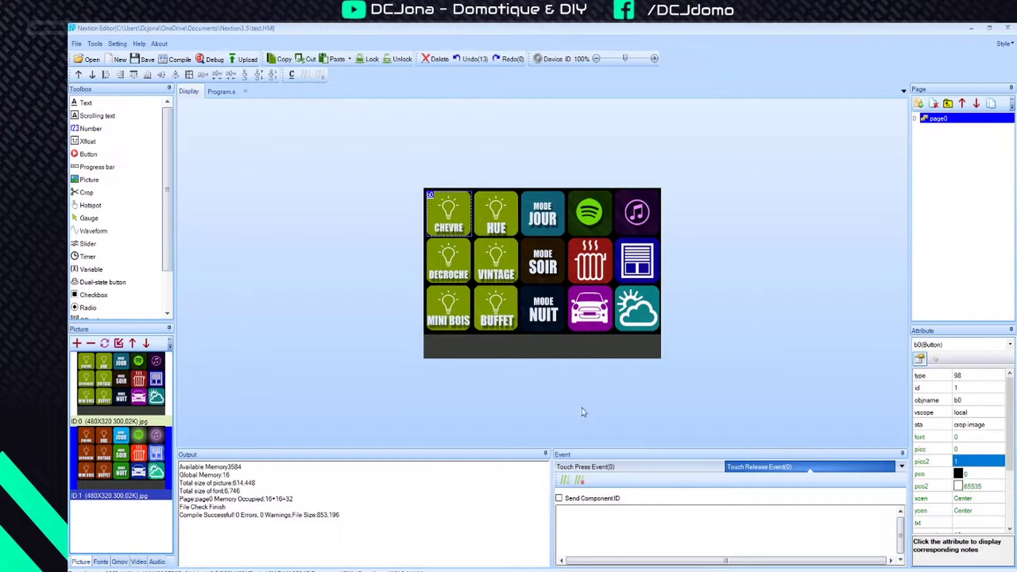
# Enable Send Component ID for the button's touch press event only, leaving it off for touch release
pyautogui.click(674, 468)
pyautogui.click(744, 469)
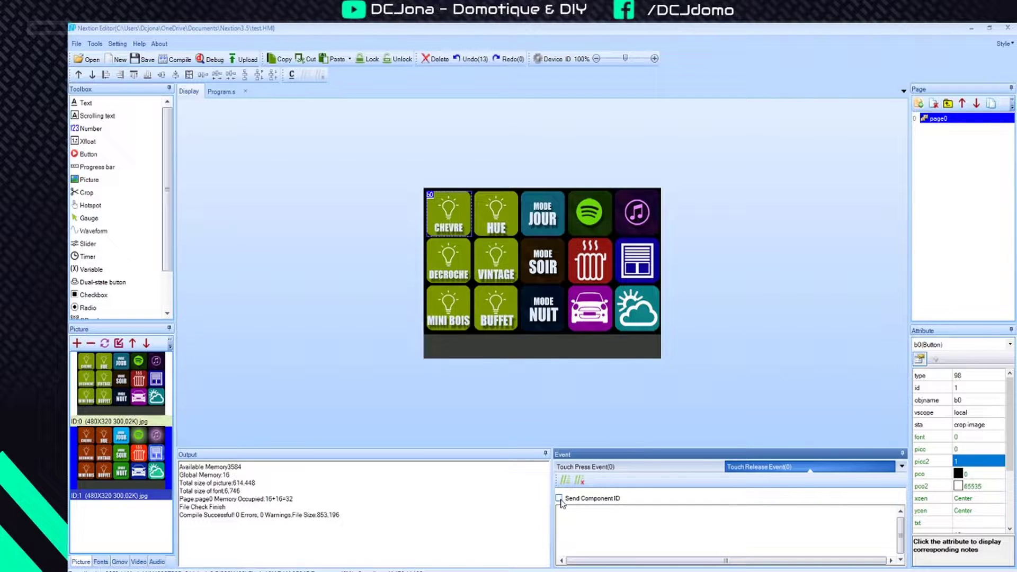
pyautogui.click(606, 469)
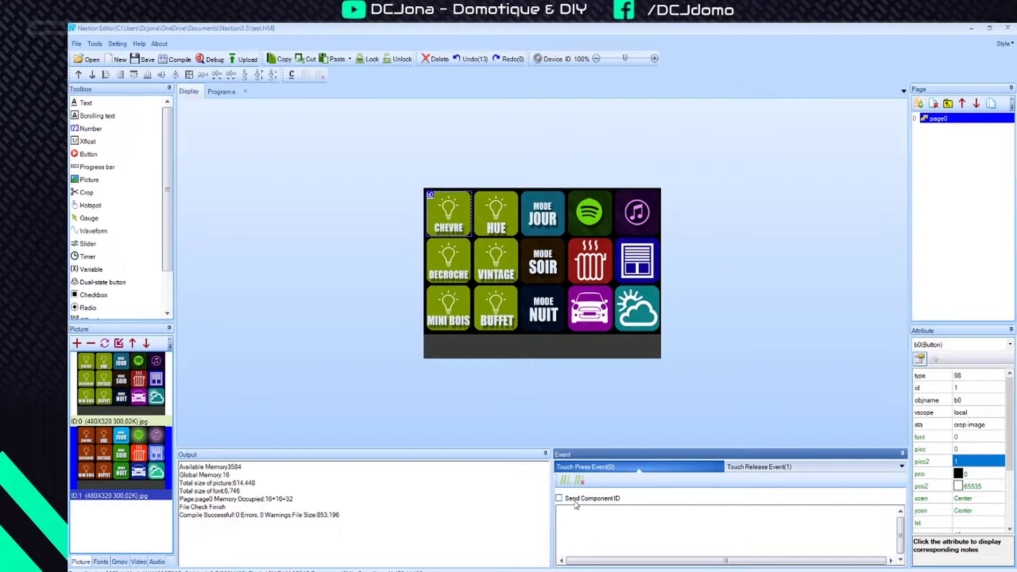
pyautogui.click(793, 468)
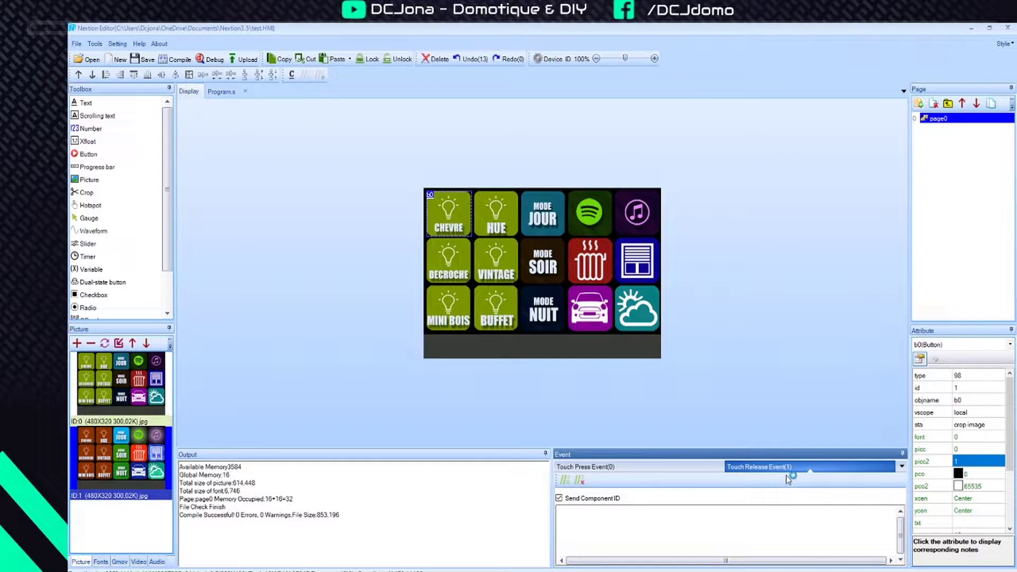
pyautogui.click(559, 498)
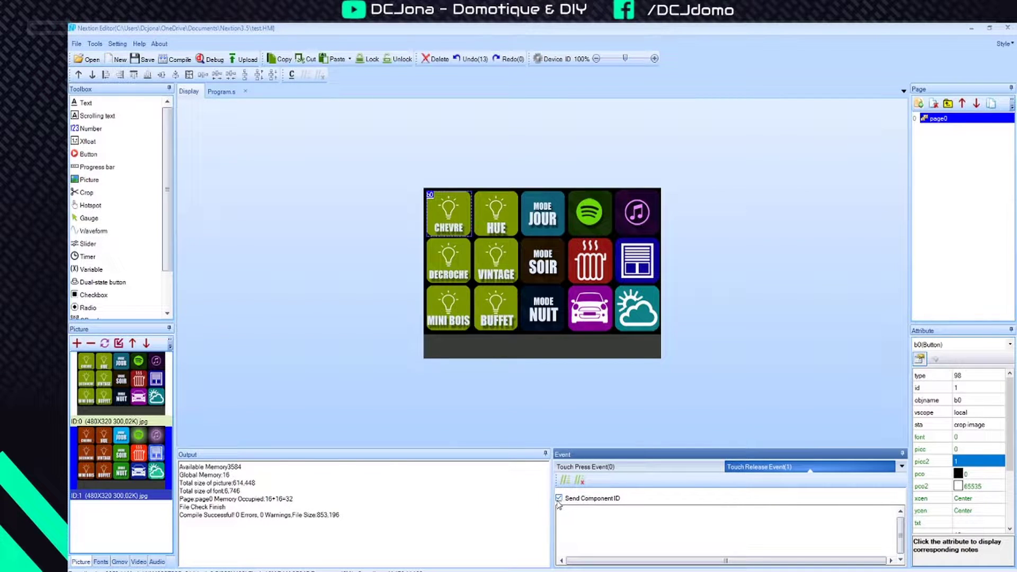
pyautogui.click(593, 469)
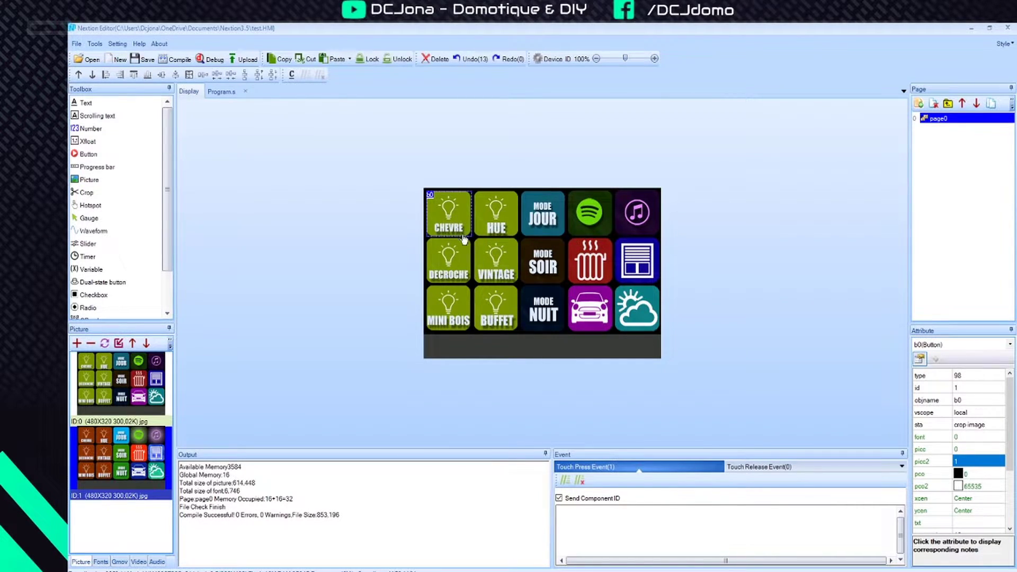
# Place copies of the CHEVRE button over the DECROCHE, MINI BOIS, HUE, VINTAGE and BUFFET tiles
pyautogui.click(452, 269)
pyautogui.moveTo(451, 270); pyautogui.dragTo(453, 266)
pyautogui.click(449, 304)
pyautogui.hotkey('ctrl', 'v')
pyautogui.moveTo(466, 222); pyautogui.dragTo(510, 265)
pyautogui.hotkey('ctrl', 'v')
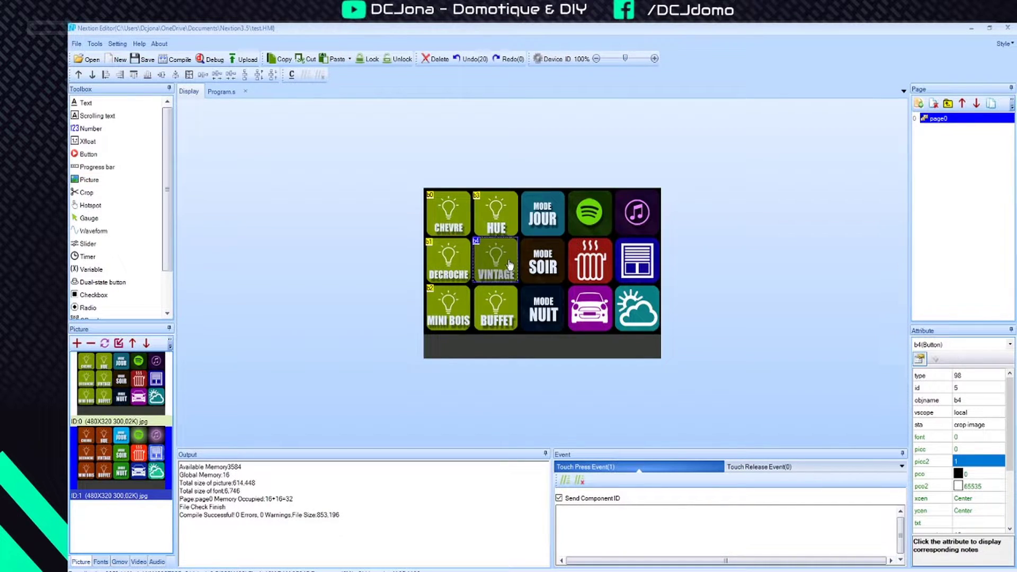
pyautogui.hotkey('ctrl', 'v')
pyautogui.moveTo(463, 228); pyautogui.dragTo(499, 312)
# Place copies of the button over the MODE JOUR, MODE SOIR and MODE NUIT tiles
pyautogui.hotkey('ctrl', 'v')
pyautogui.moveTo(453, 219); pyautogui.dragTo(539, 260)
pyautogui.hotkey('ctrl', 'v')
pyautogui.hotkey('ctrl', 'v')
pyautogui.moveTo(462, 224); pyautogui.dragTo(556, 318)
# Place copies of the button over the Spotify, radiator and car tiles
pyautogui.hotkey('ctrl', 'v')
pyautogui.moveTo(460, 224); pyautogui.dragTo(584, 212)
pyautogui.hotkey('ctrl', 'v')
pyautogui.moveTo(461, 225); pyautogui.dragTo(602, 320)
# Place copies of the button over the music note, window shutter and weather tiles
pyautogui.hotkey('ctrl', 'v')
pyautogui.hotkey('ctrl', 'v')
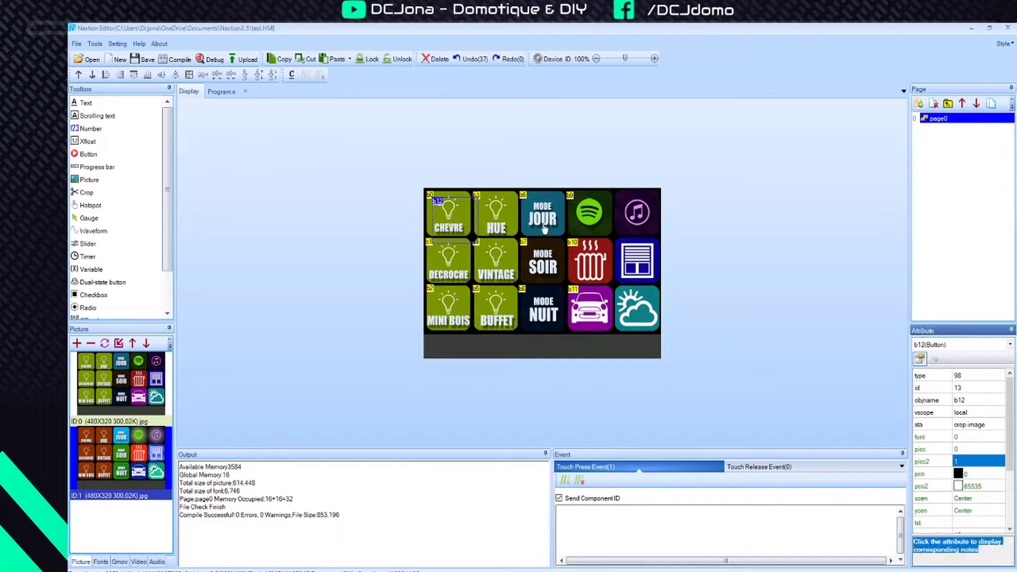
pyautogui.moveTo(456, 220); pyautogui.dragTo(626, 214)
pyautogui.hotkey('ctrl', 'v')
pyautogui.moveTo(460, 211); pyautogui.dragTo(646, 257)
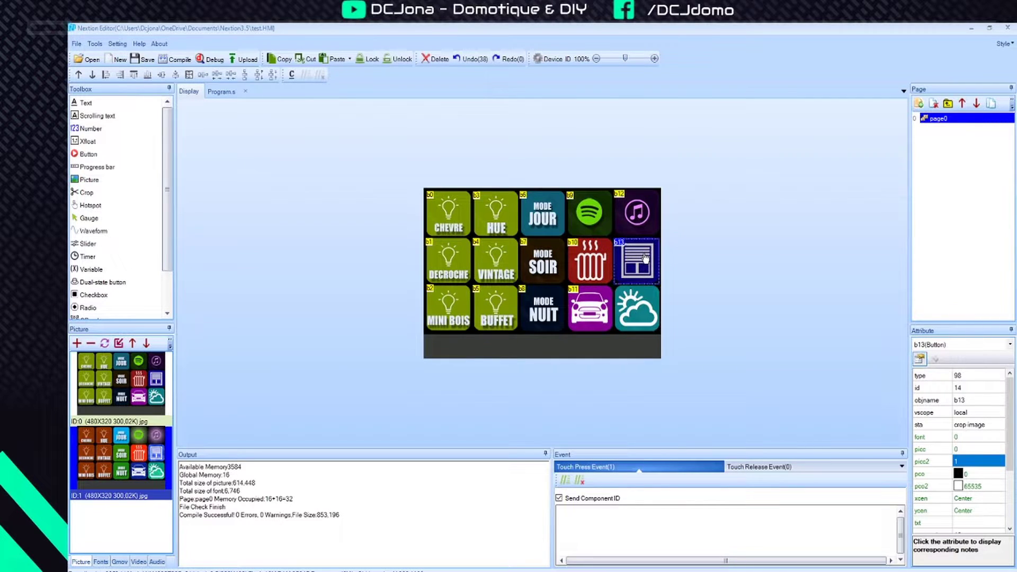
pyautogui.hotkey('ctrl', 'v')
pyautogui.moveTo(460, 219); pyautogui.dragTo(647, 312)
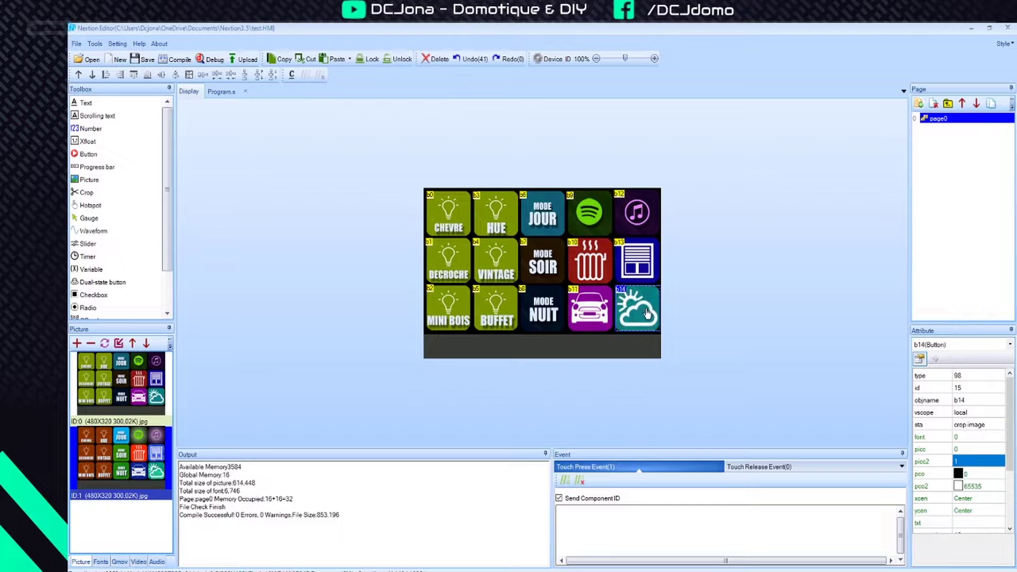
# Run the page in the debug simulator and test the CHEVRE button
pyautogui.click(807, 391)
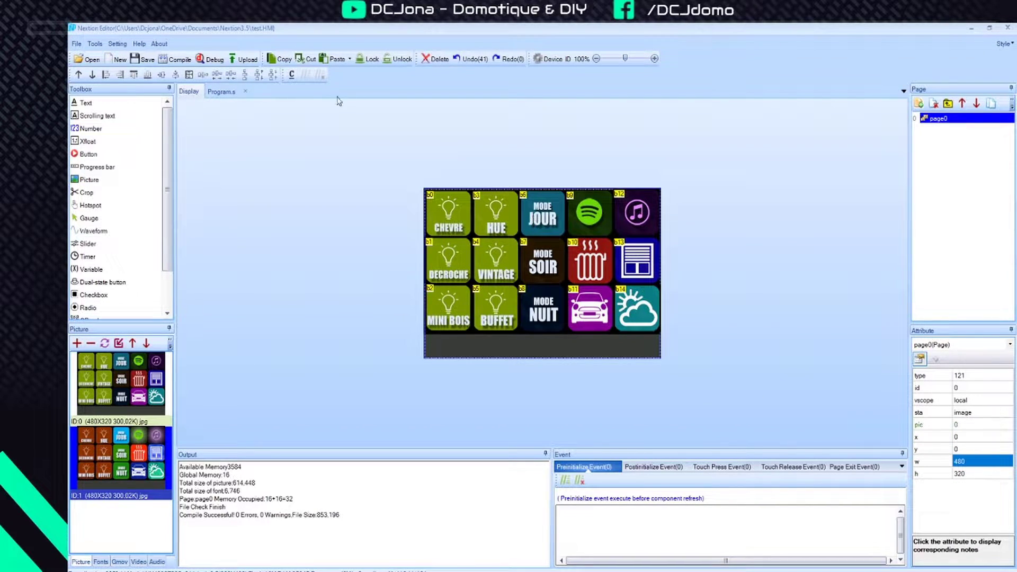
pyautogui.click(224, 62)
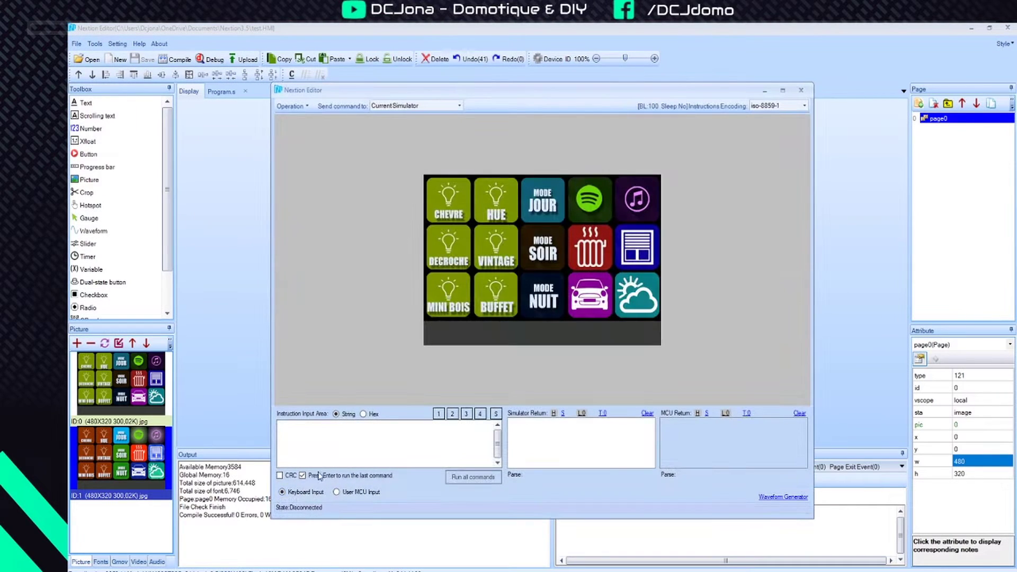
pyautogui.click(444, 215)
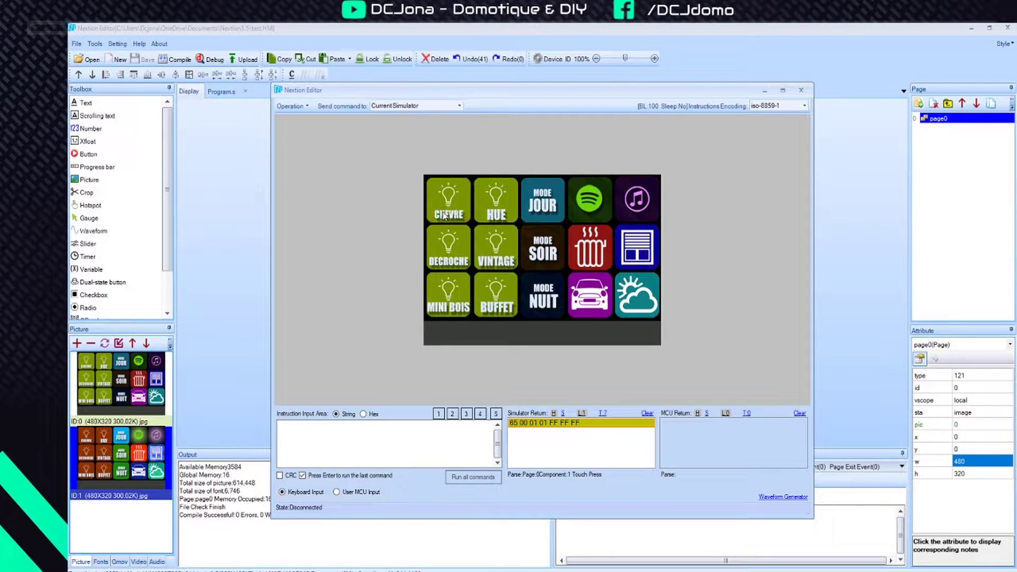
# Test the DECROCHE, MINI BOIS, BUFFET, Spotify, music note, weather and window shutter buttons in the simulator
pyautogui.click(459, 253)
pyautogui.click(456, 296)
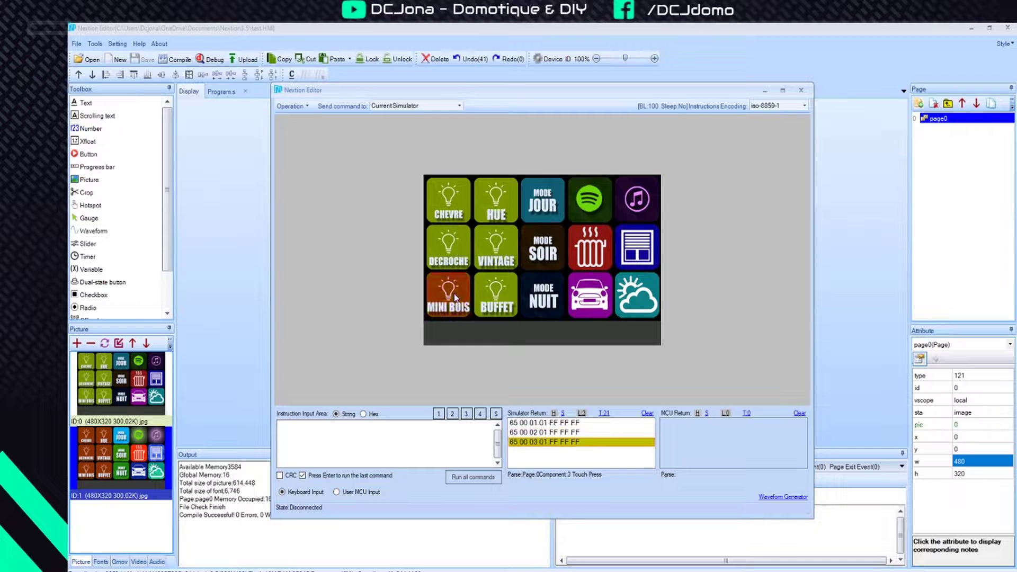
pyautogui.click(495, 293)
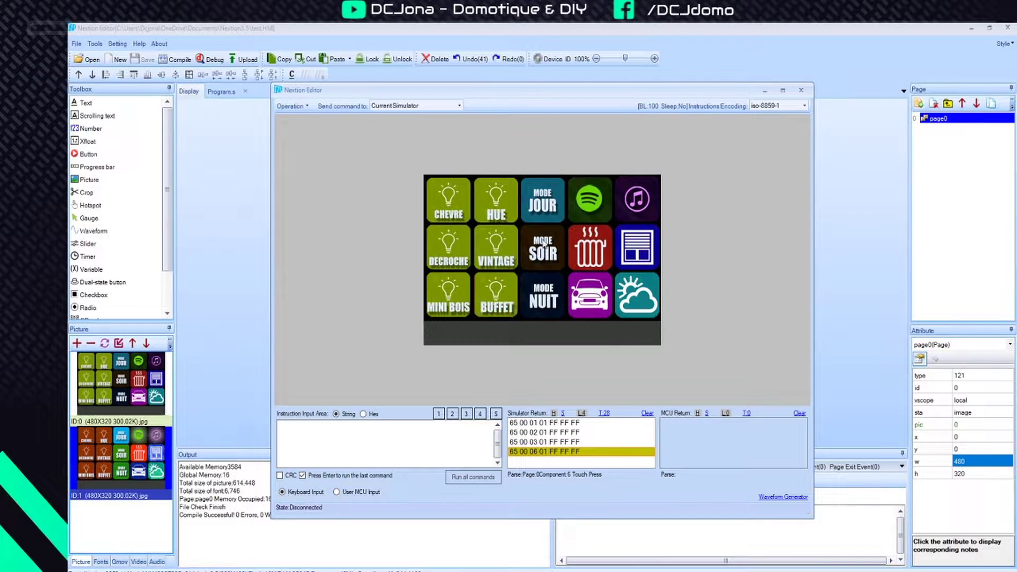
pyautogui.click(581, 209)
pyautogui.click(637, 207)
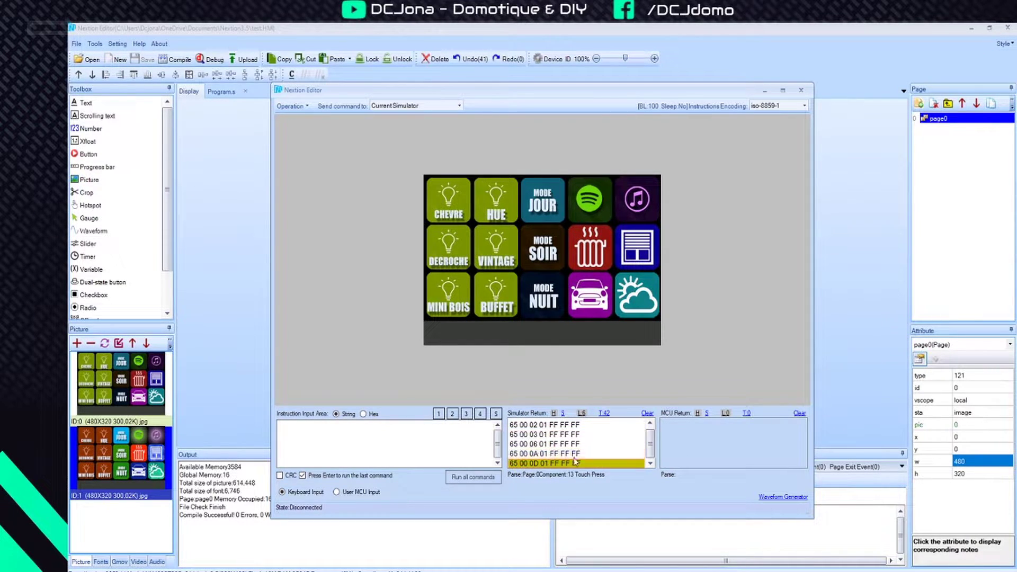
pyautogui.click(652, 302)
pyautogui.click(621, 284)
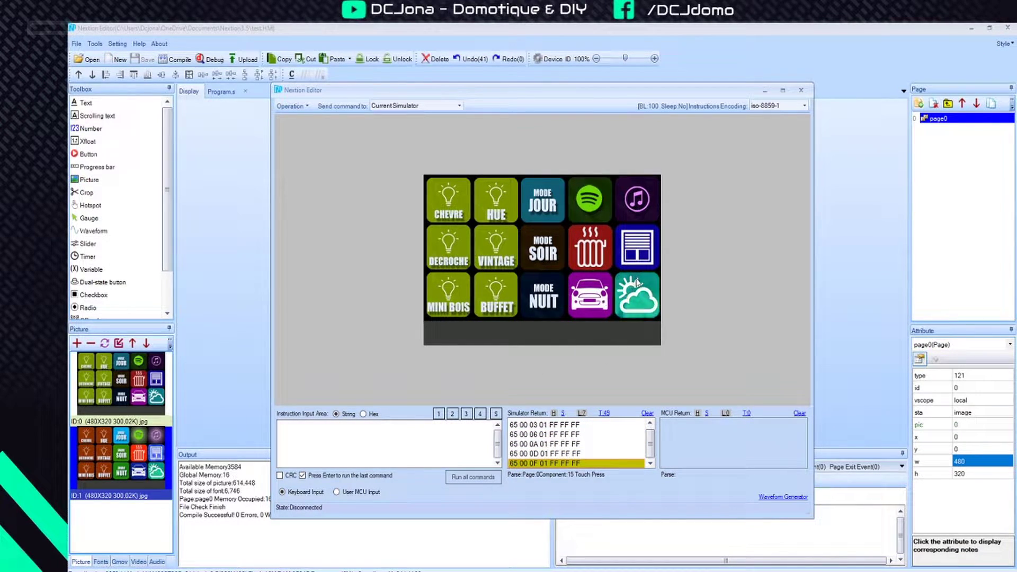
pyautogui.click(632, 262)
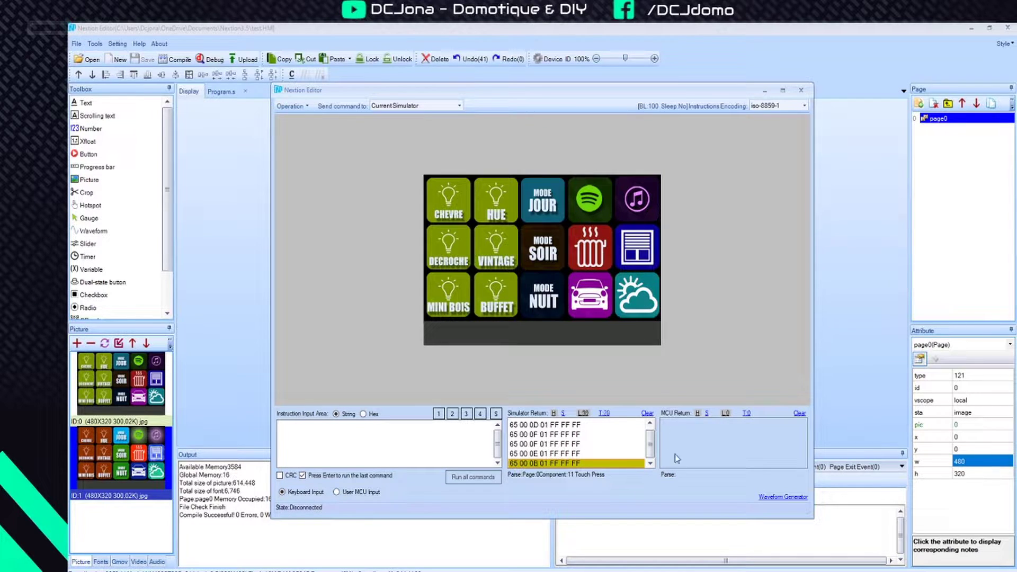
# Clear the simulator return log, test the weather, car, radiator, shutter, mode and lamp buttons, and clear the log again
pyautogui.click(647, 412)
pyautogui.click(630, 309)
pyautogui.click(583, 303)
pyautogui.click(590, 249)
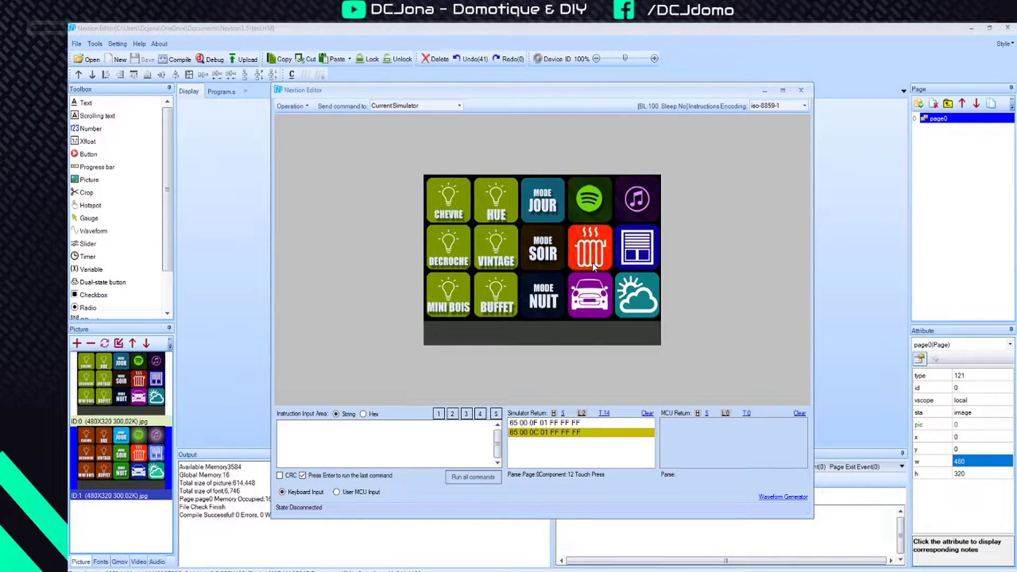
pyautogui.click(636, 247)
pyautogui.click(557, 264)
pyautogui.click(552, 299)
pyautogui.click(498, 296)
pyautogui.click(496, 248)
pyautogui.click(449, 248)
pyautogui.click(452, 289)
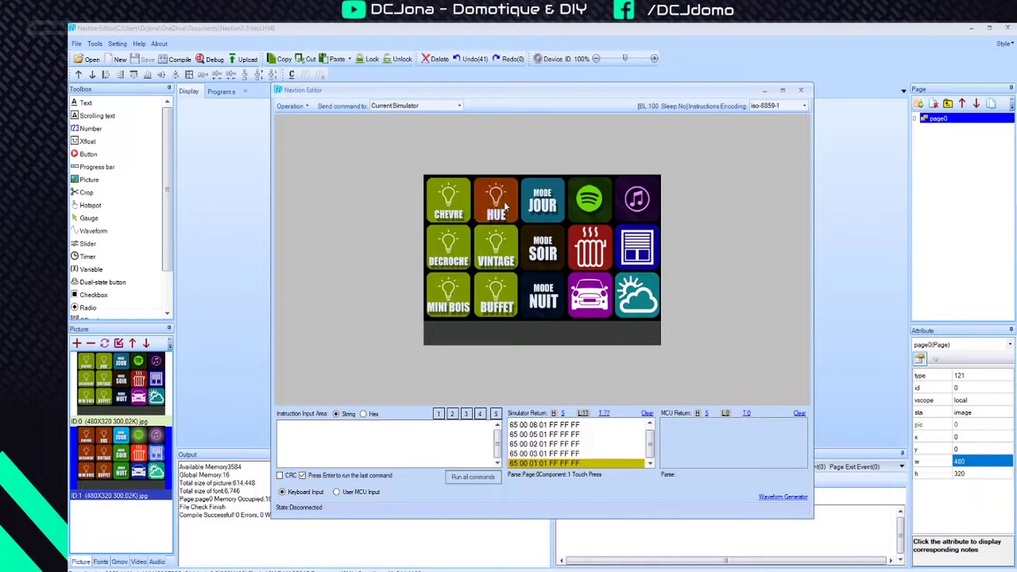
pyautogui.click(647, 413)
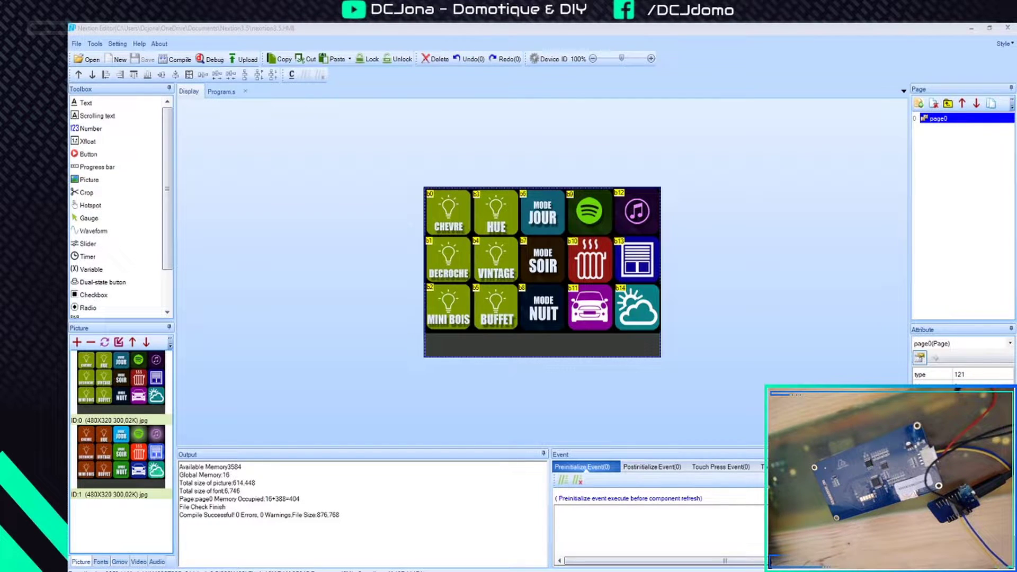
# Compile the project, open the page in the debug simulator and close the simulator
pyautogui.click(181, 60)
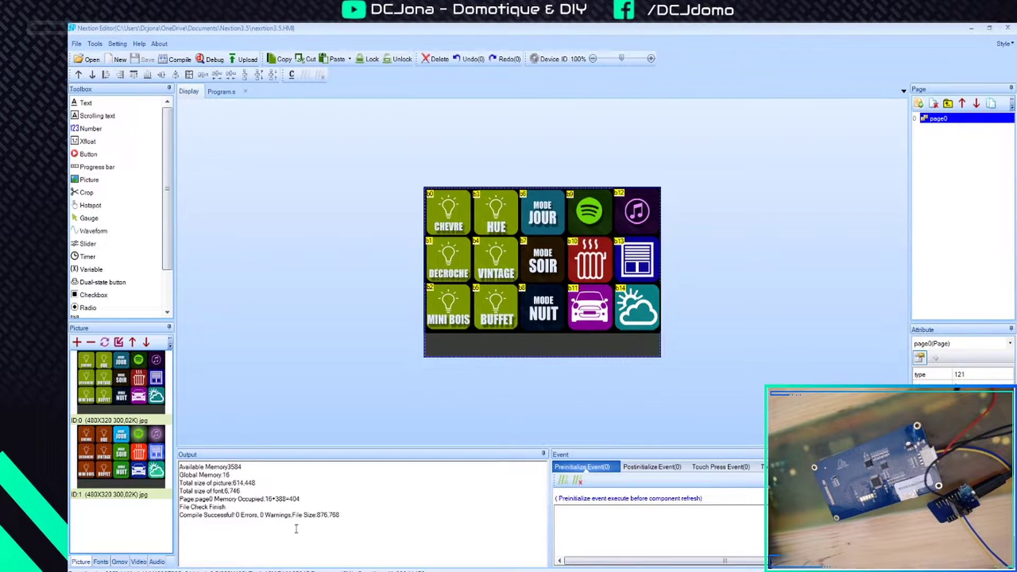
pyautogui.click(180, 59)
pyautogui.click(76, 44)
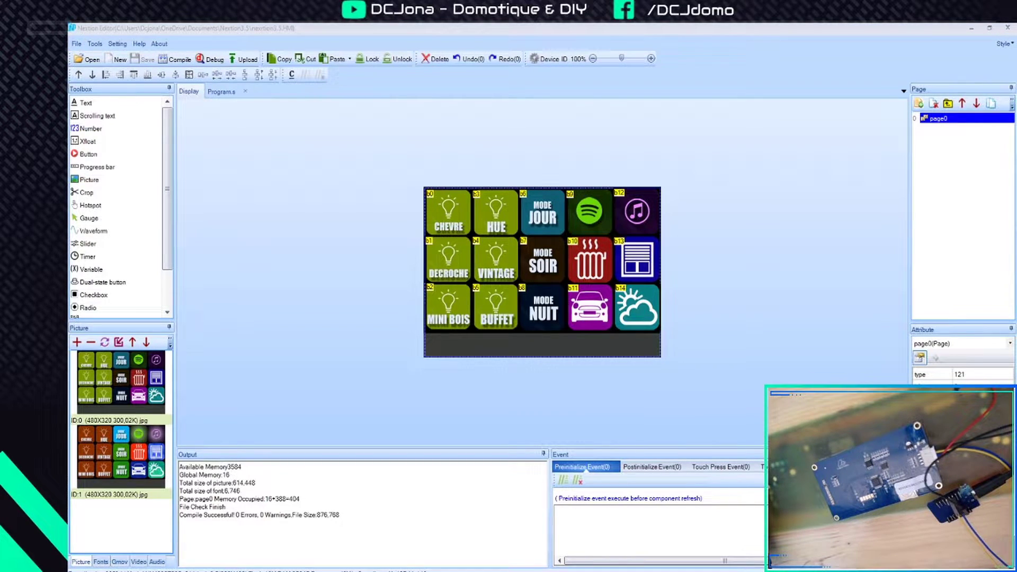
pyautogui.click(77, 44)
pyautogui.moveTo(95, 45)
pyautogui.click(78, 45)
pyautogui.click(214, 59)
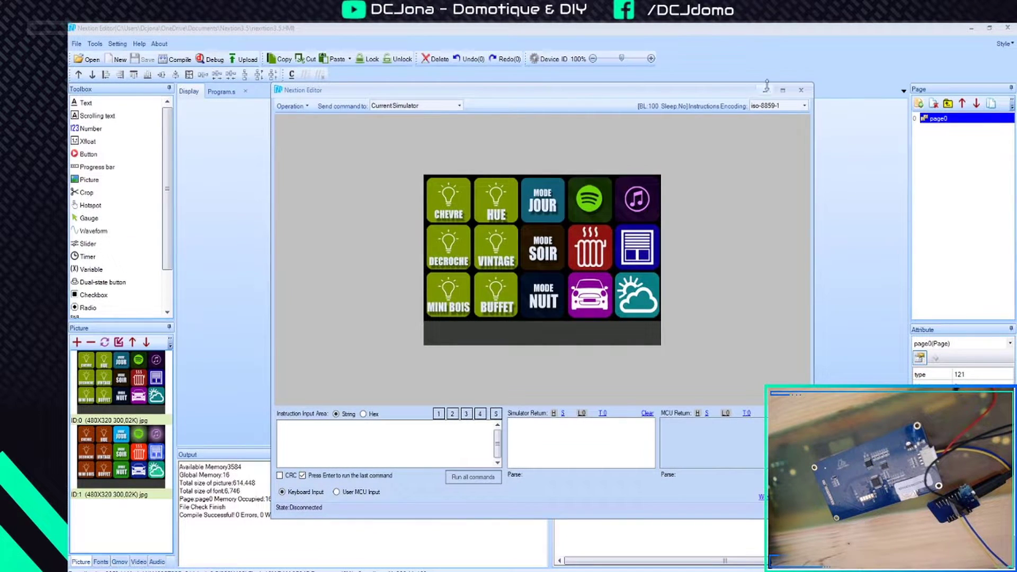
pyautogui.click(800, 89)
# Output the project as the TFT file nexrtion3.5.tft to the default output folder
pyautogui.click(94, 44)
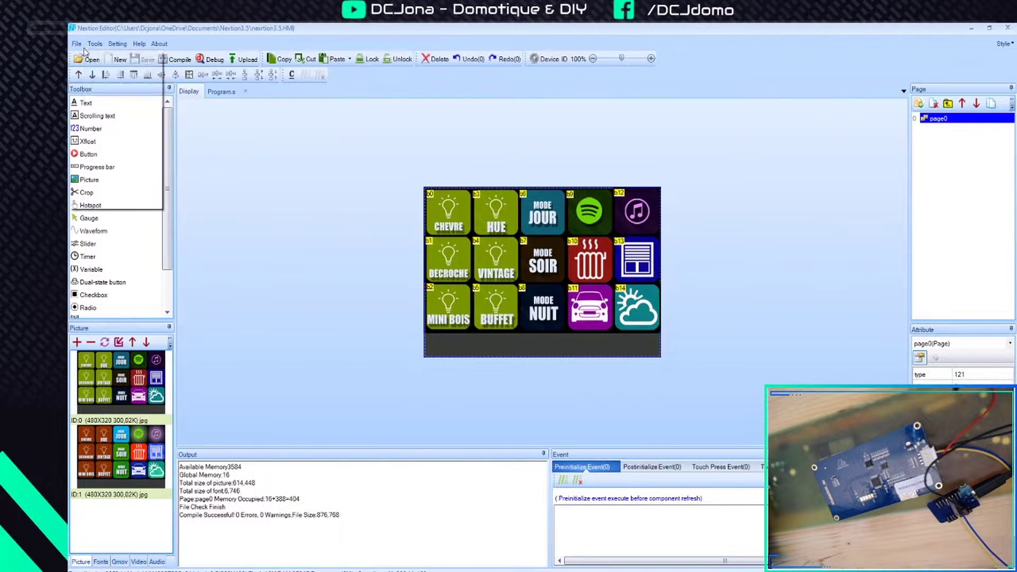
pyautogui.moveTo(76, 44)
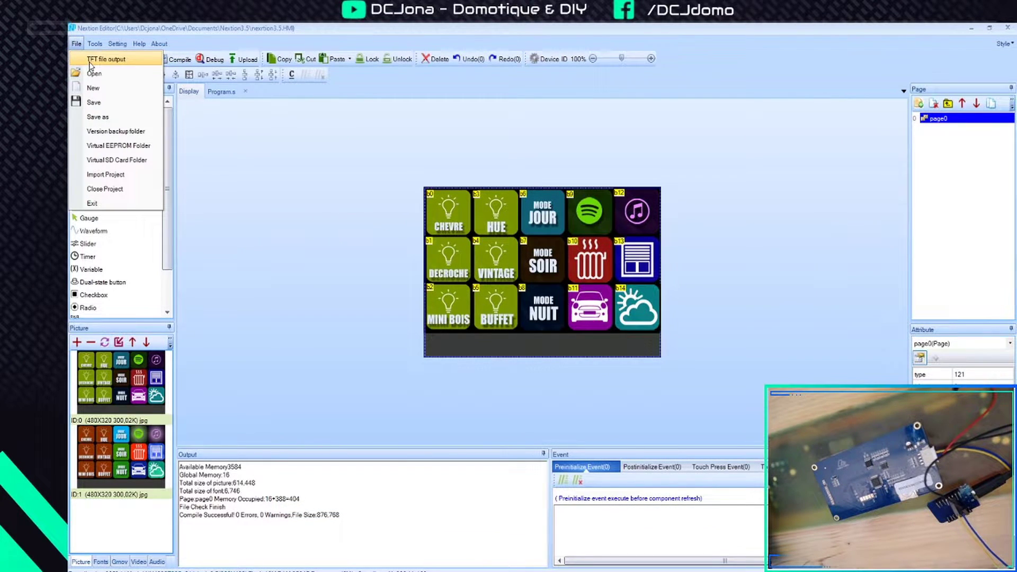
pyautogui.click(93, 63)
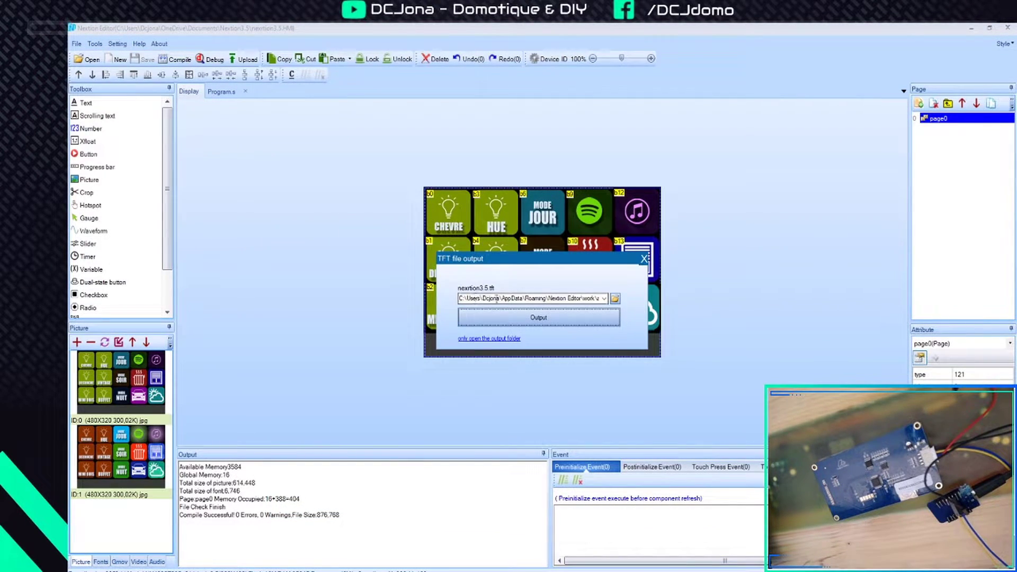
pyautogui.click(595, 318)
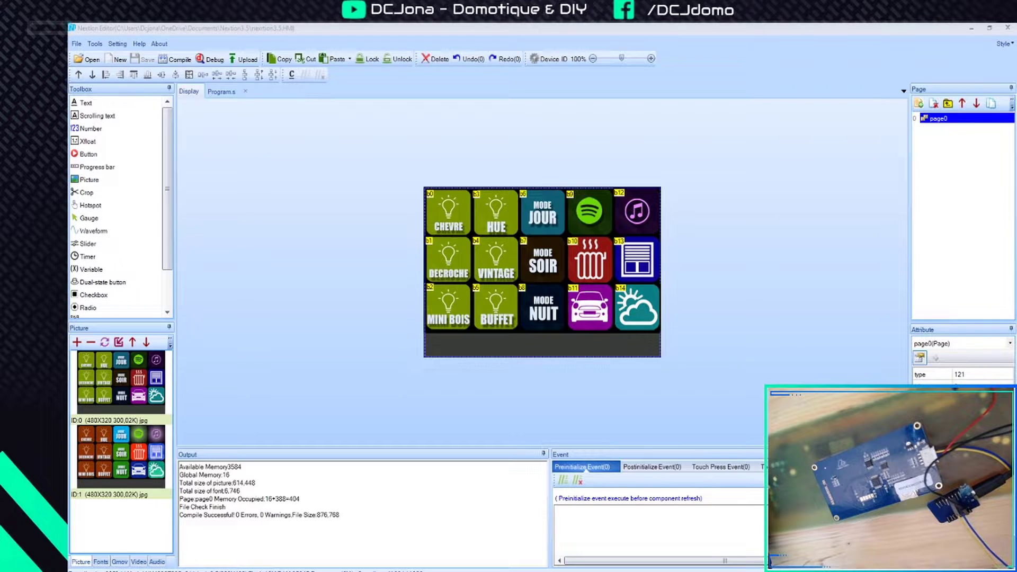
# Bring the output folder window forward and place it beside the page to check its contents
pyautogui.moveTo(981, 161)
pyautogui.mouseDown()
pyautogui.moveTo(644, 154)
pyautogui.moveTo(695, 138)
pyautogui.mouseUp()
pyautogui.moveTo(507, 124); pyautogui.dragTo(560, 183)
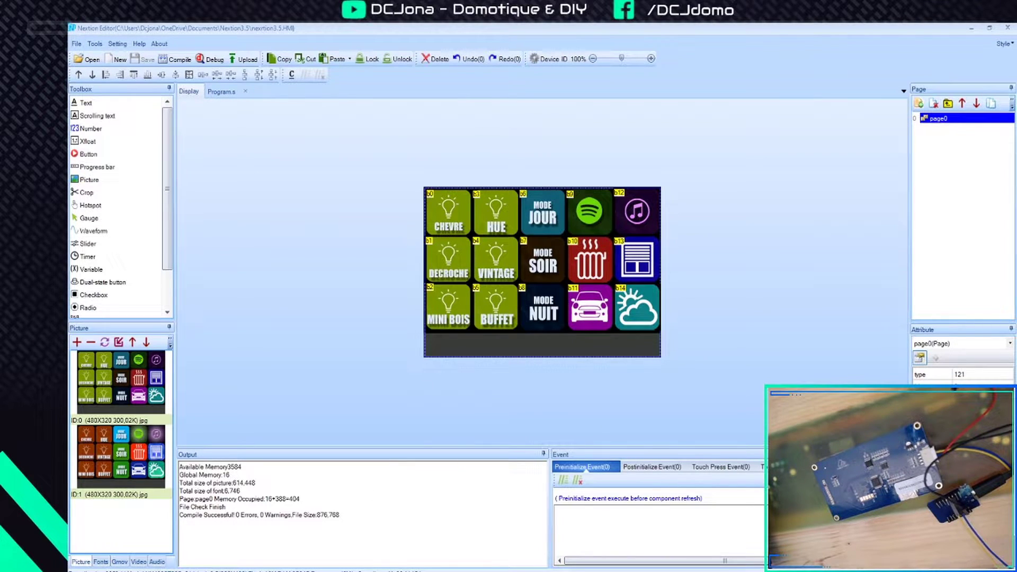
pyautogui.click(177, 571)
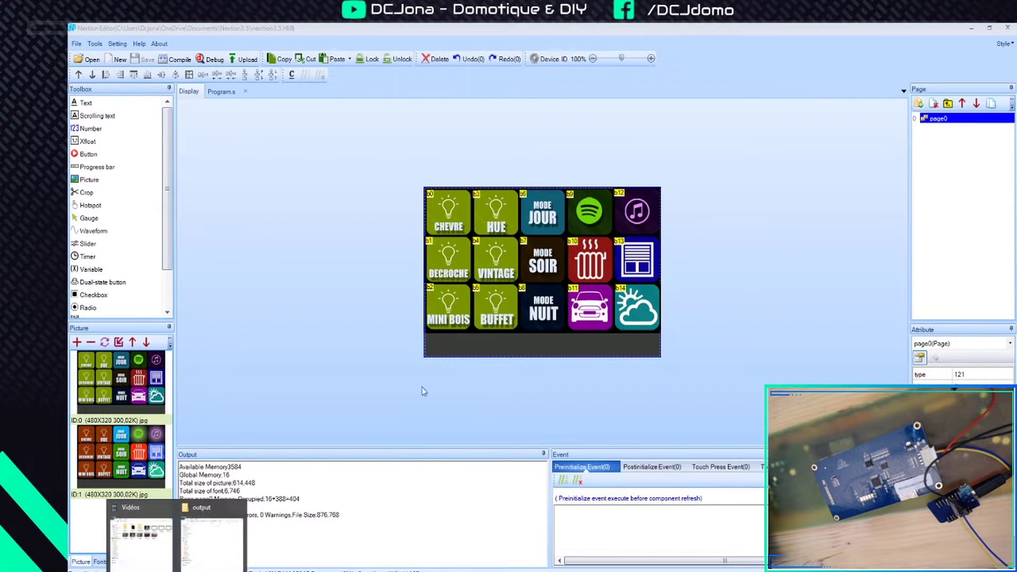
pyautogui.click(229, 535)
pyautogui.moveTo(503, 133); pyautogui.dragTo(700, 177)
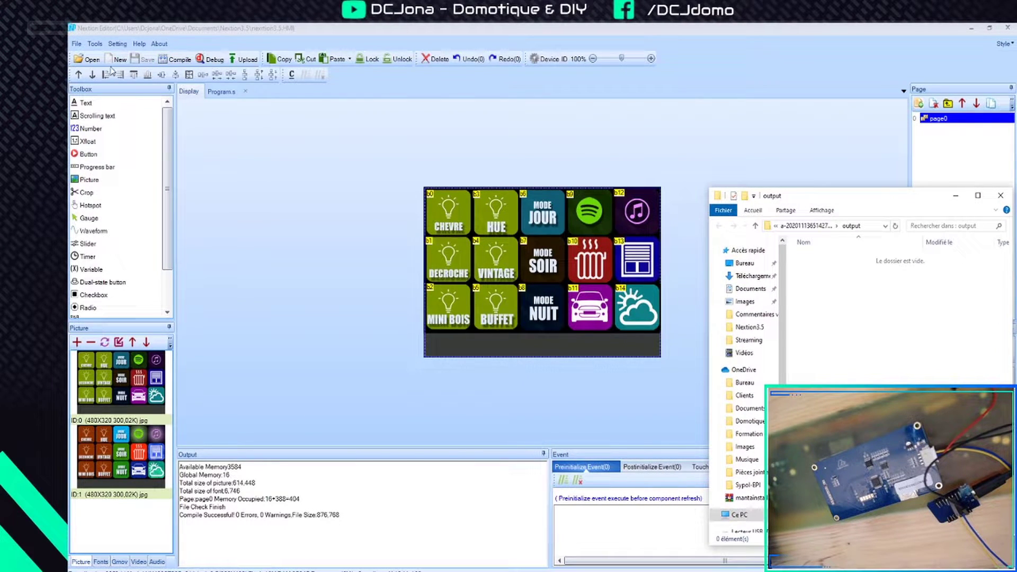
# Run and close the debug simulator, and output nexrtion3.5.tft again to the default folder, keeping the folder window beside the page
pyautogui.click(213, 61)
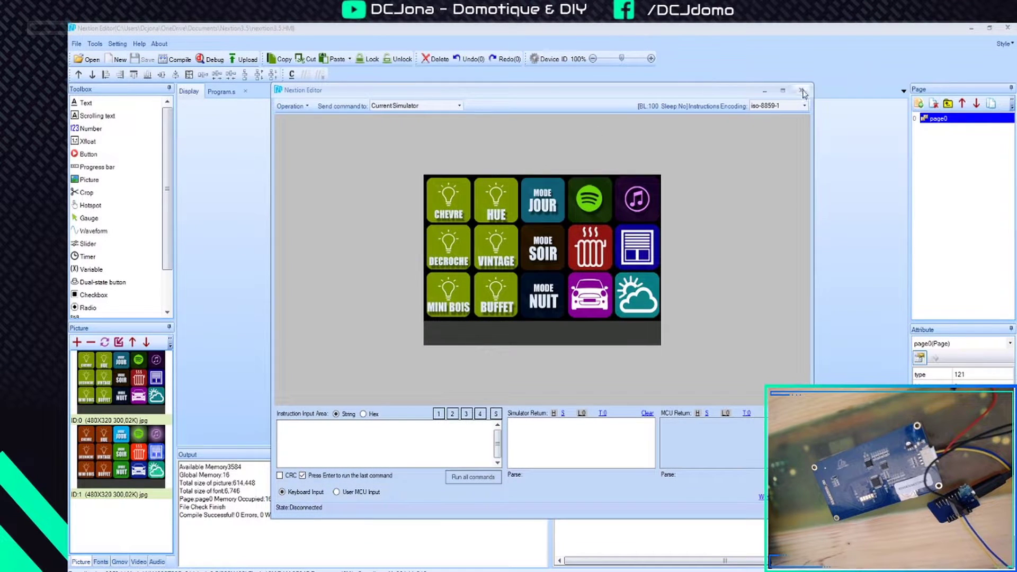
pyautogui.click(802, 91)
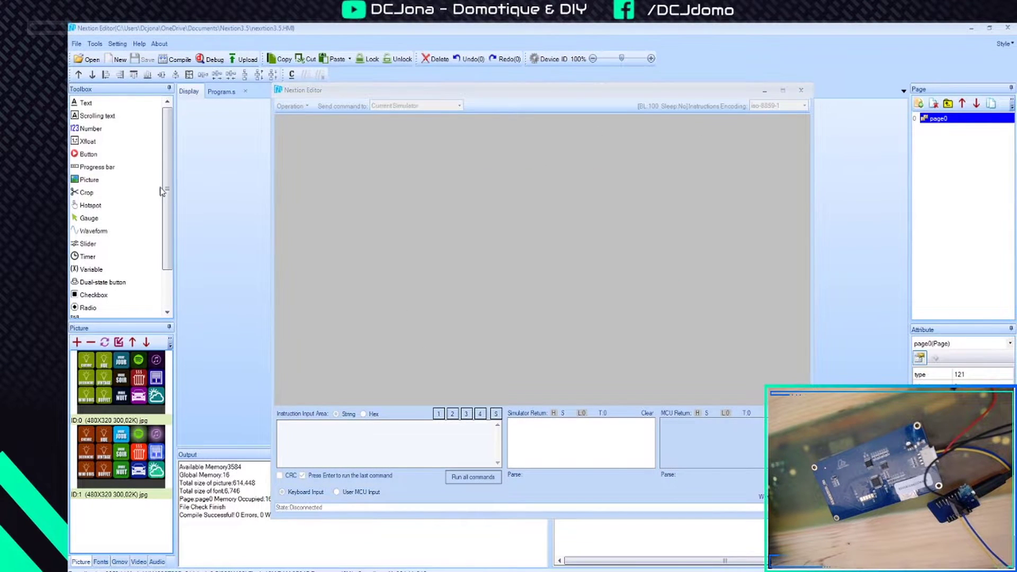
pyautogui.click(76, 44)
pyautogui.click(100, 178)
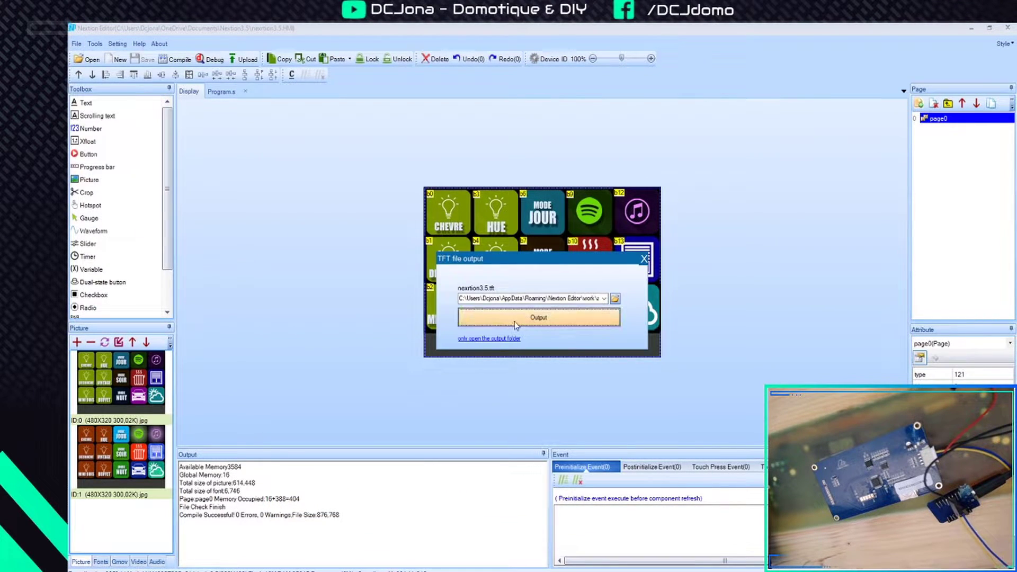
pyautogui.click(583, 318)
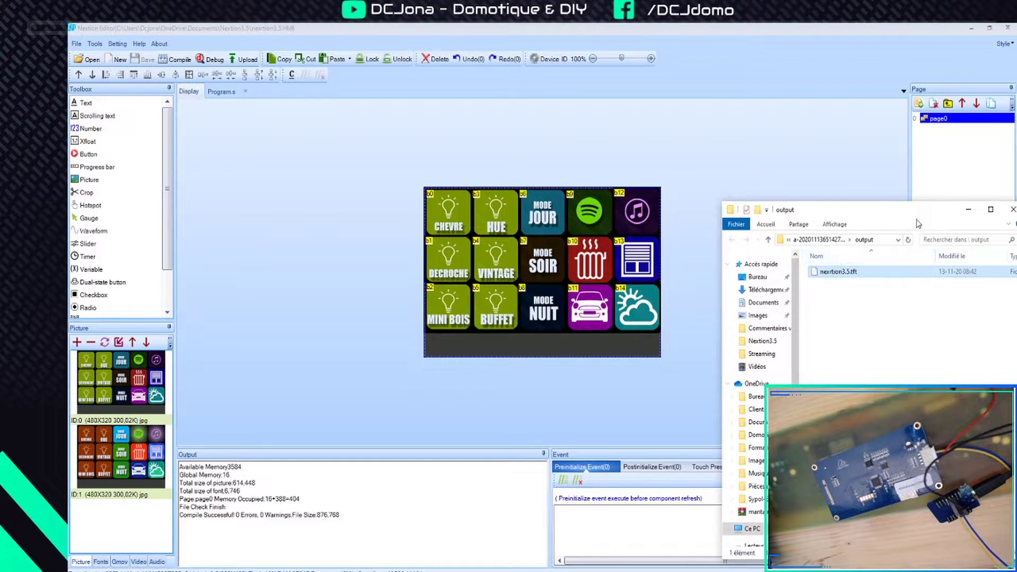
pyautogui.moveTo(916, 217); pyautogui.dragTo(860, 206)
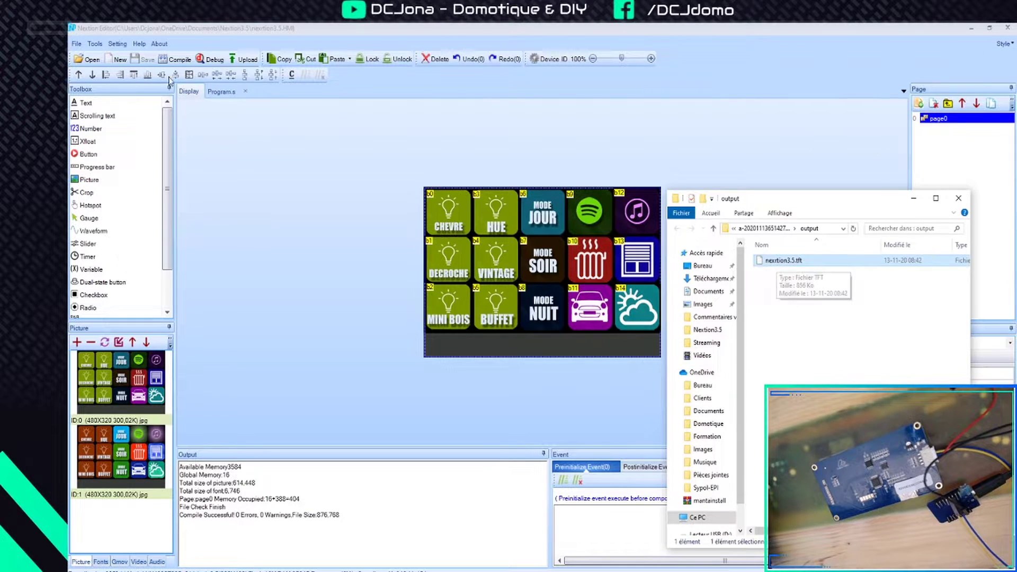
# Save the project under the corrected file name nextion3.5 as an HMI file in the Nextion3.5 folder
pyautogui.click(76, 44)
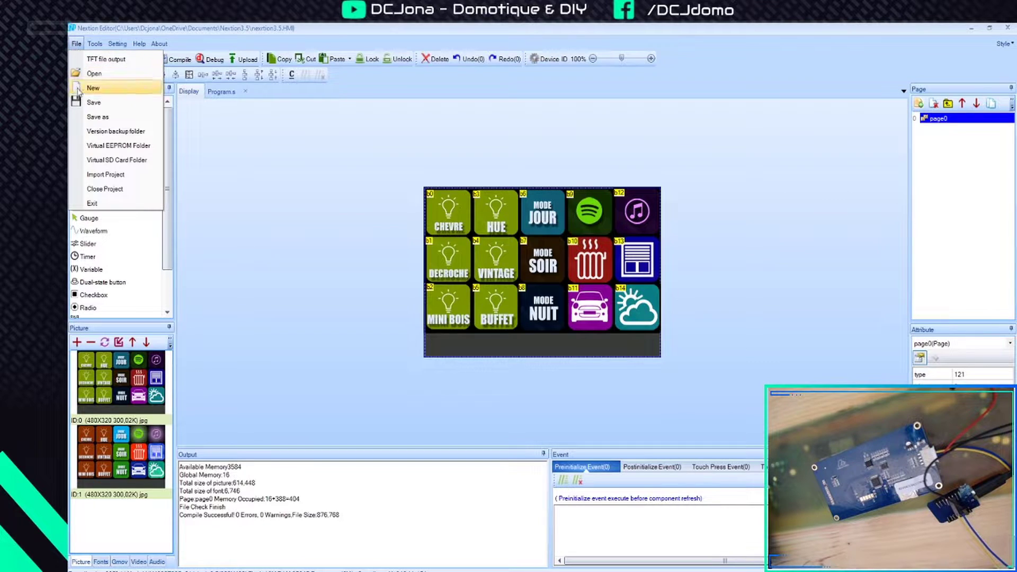
pyautogui.click(98, 116)
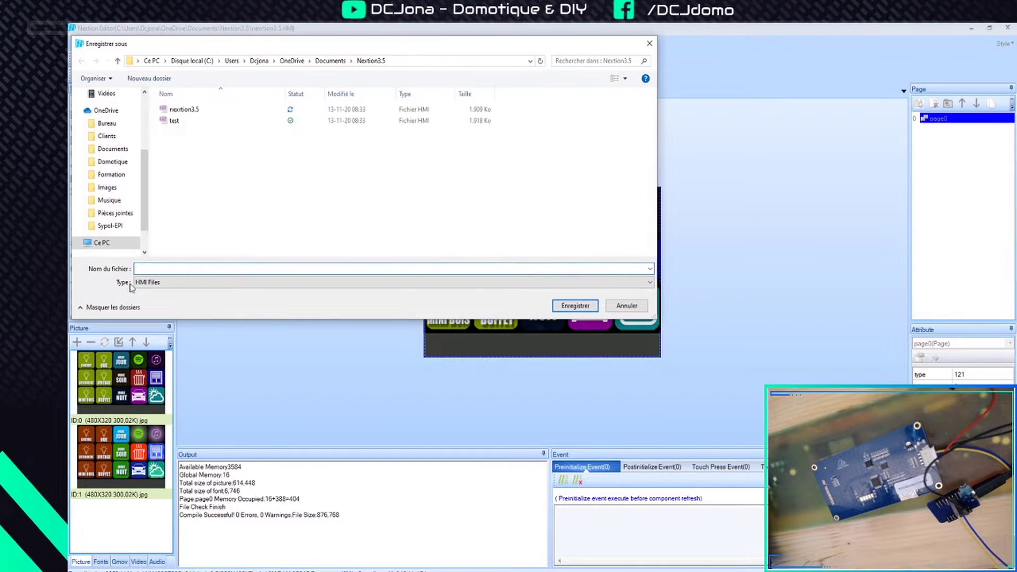
pyautogui.click(183, 109)
pyautogui.doubleClick(155, 269)
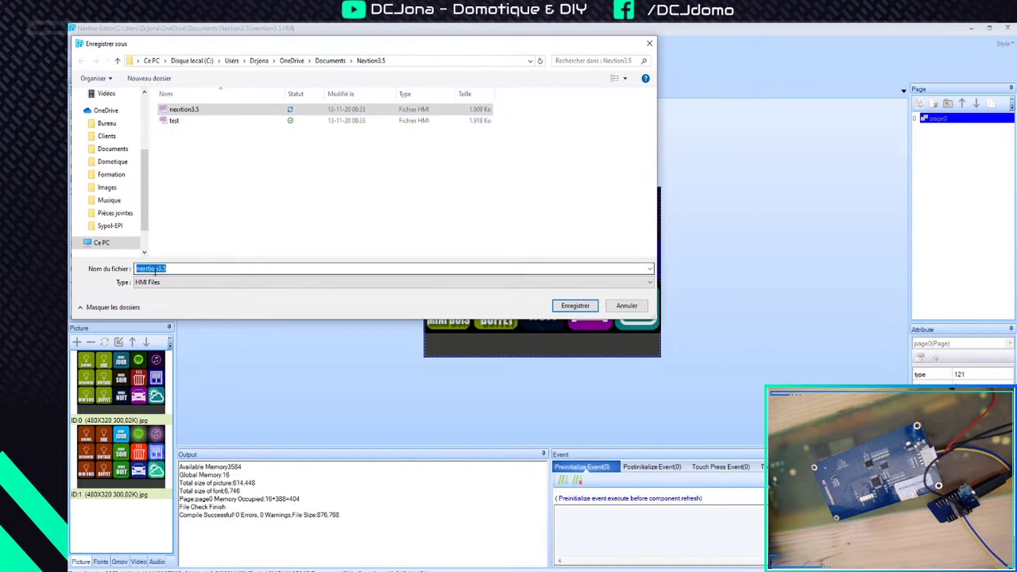
pyautogui.click(169, 269)
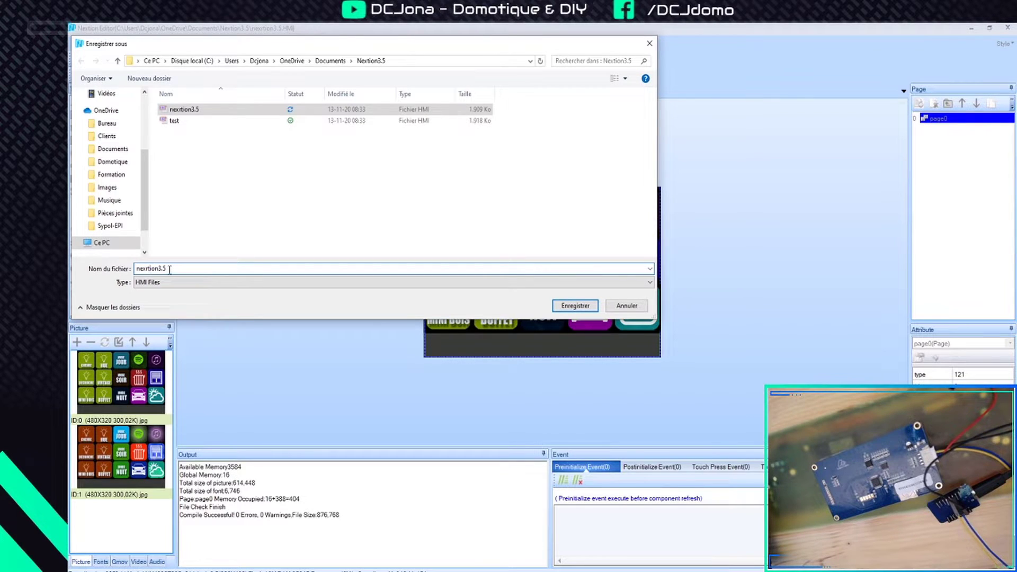
pyautogui.press('BackSpace')
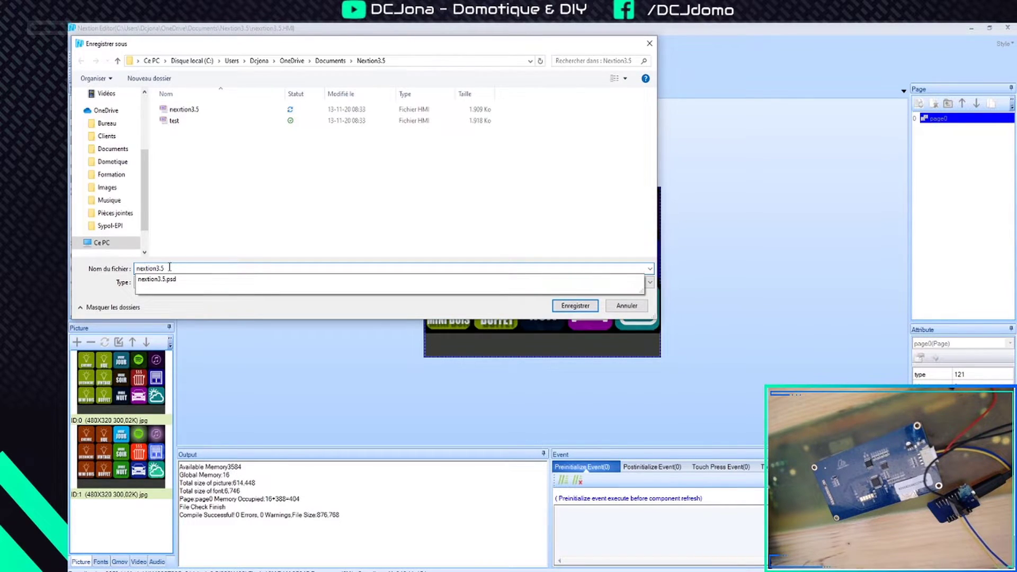
pyautogui.click(578, 305)
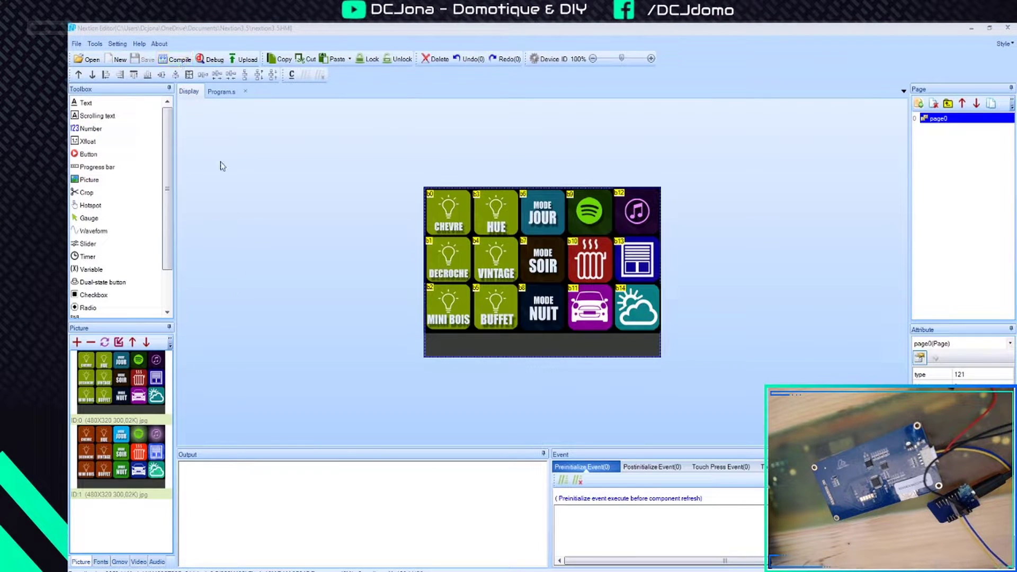
# Compile the nextion3.5 project and run it in the debug simulator
pyautogui.click(185, 61)
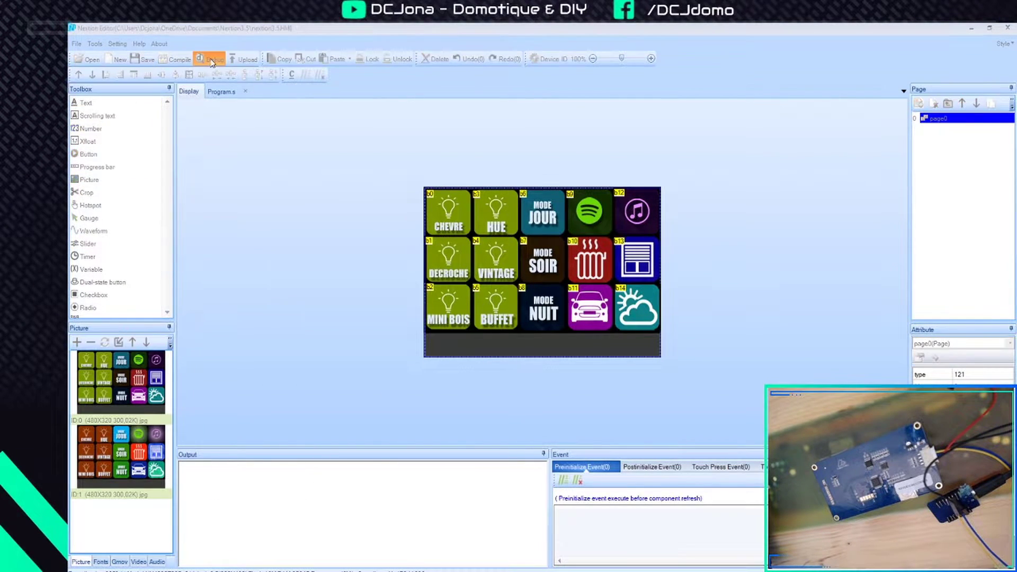
pyautogui.click(210, 58)
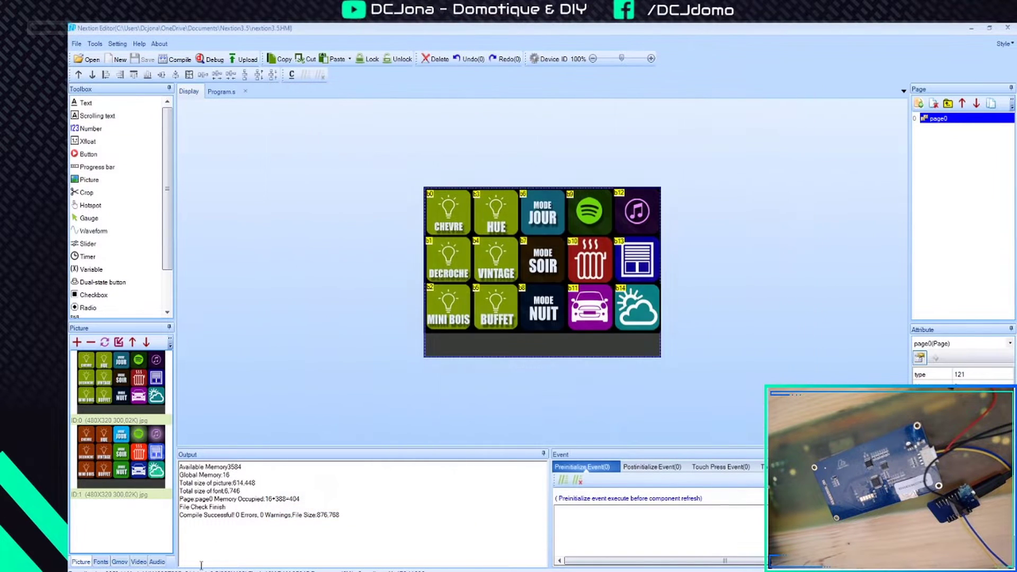
# Close the output folder window containing nexrtion3.5.tft and bring the other output folder window forward
pyautogui.click(183, 570)
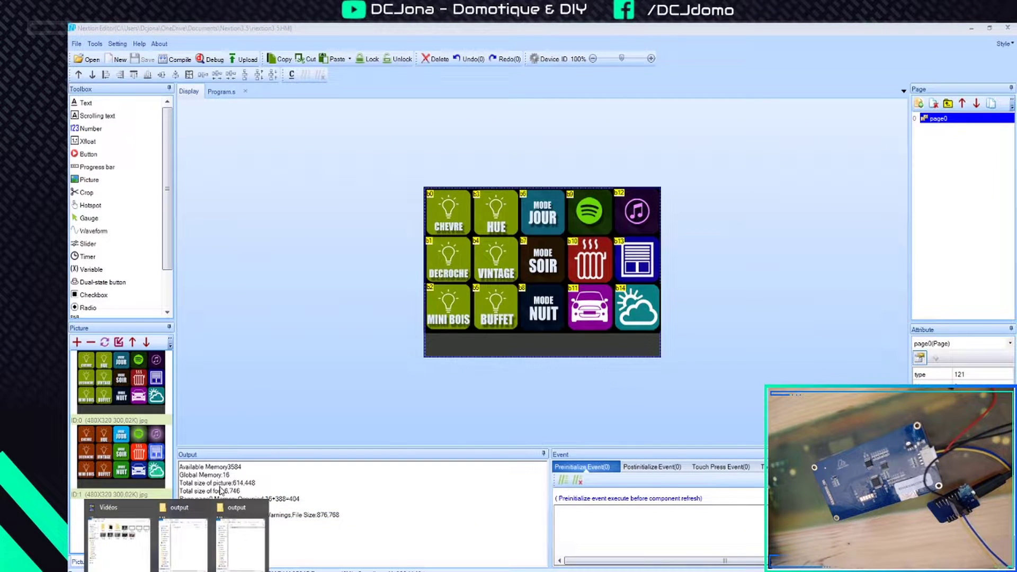
pyautogui.click(235, 526)
pyautogui.moveTo(830, 291); pyautogui.dragTo(833, 270)
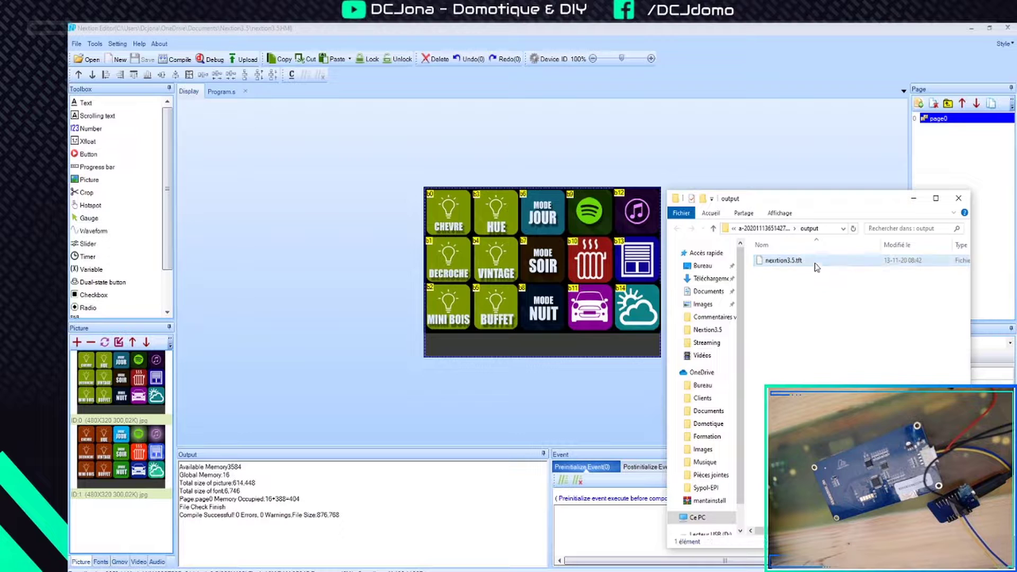
pyautogui.click(959, 198)
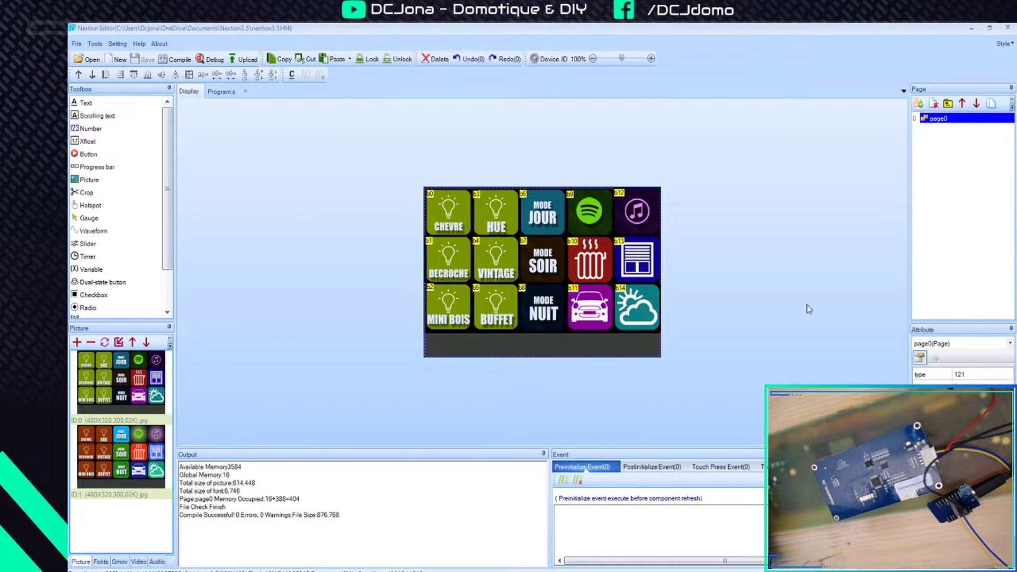
pyautogui.click(182, 570)
pyautogui.click(218, 535)
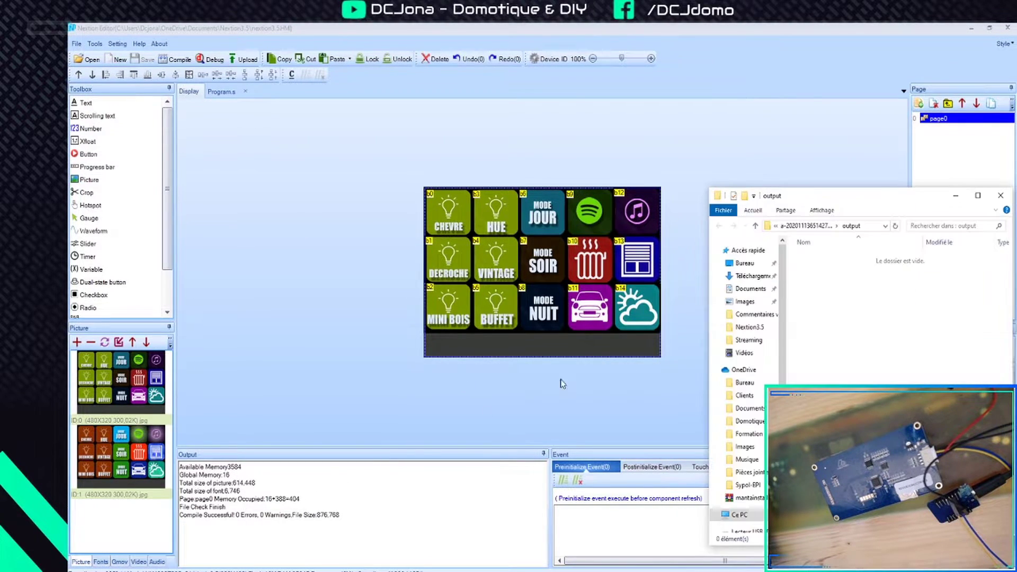
# Compile the nextion3.5 project and output nextion3.5.tft to the default output folder
pyautogui.click(172, 60)
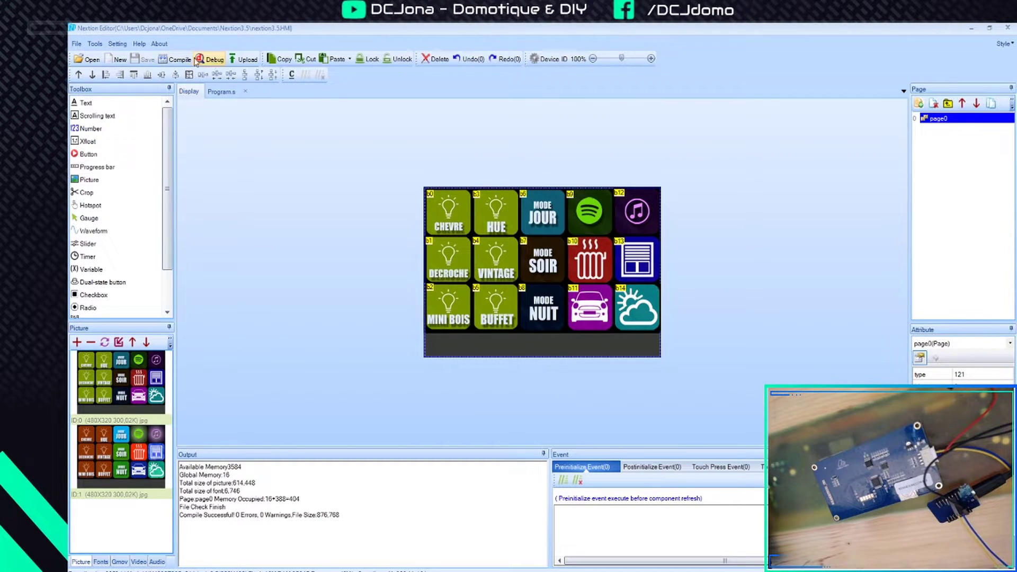
pyautogui.click(77, 44)
pyautogui.click(93, 58)
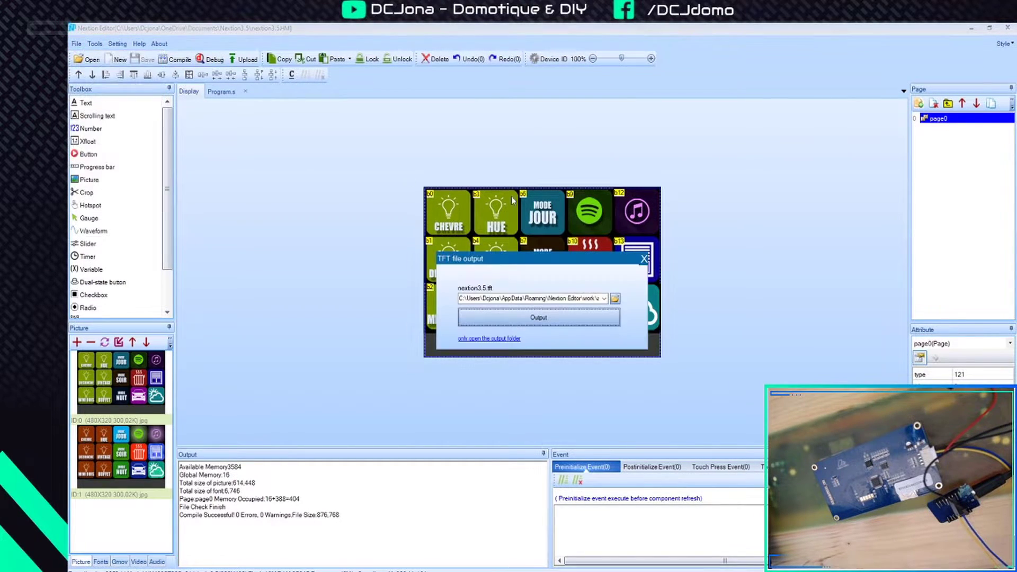
pyautogui.click(549, 320)
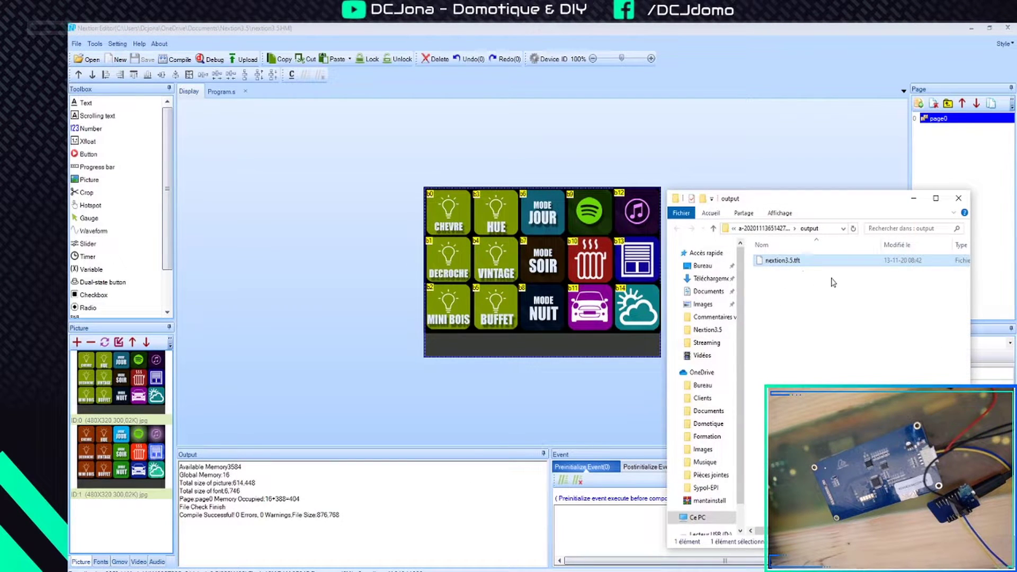
# Replace Nextion_Salon3.5.tft on the USB drive (D:) with a copy of nextion3.5.tft from the output folder, and close the folder window
pyautogui.rightClick(800, 262)
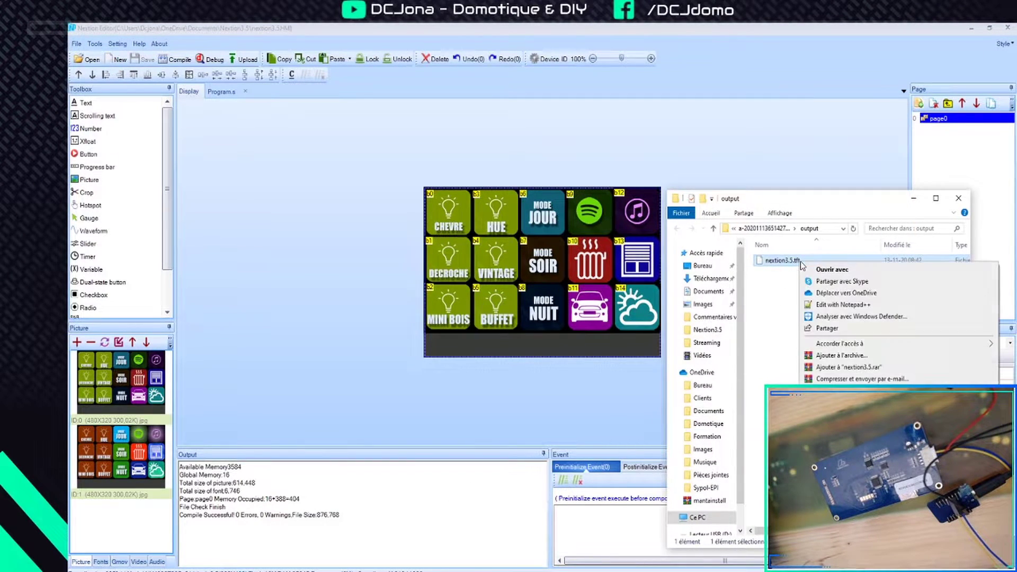
pyautogui.click(827, 446)
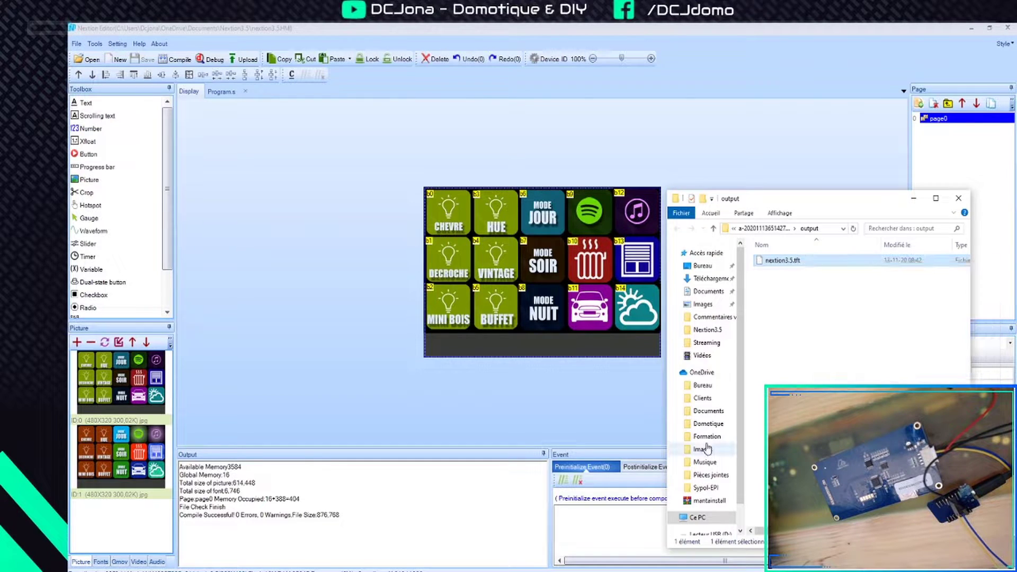
pyautogui.scroll(-2, 731, 449)
pyautogui.click(709, 501)
pyautogui.click(850, 258)
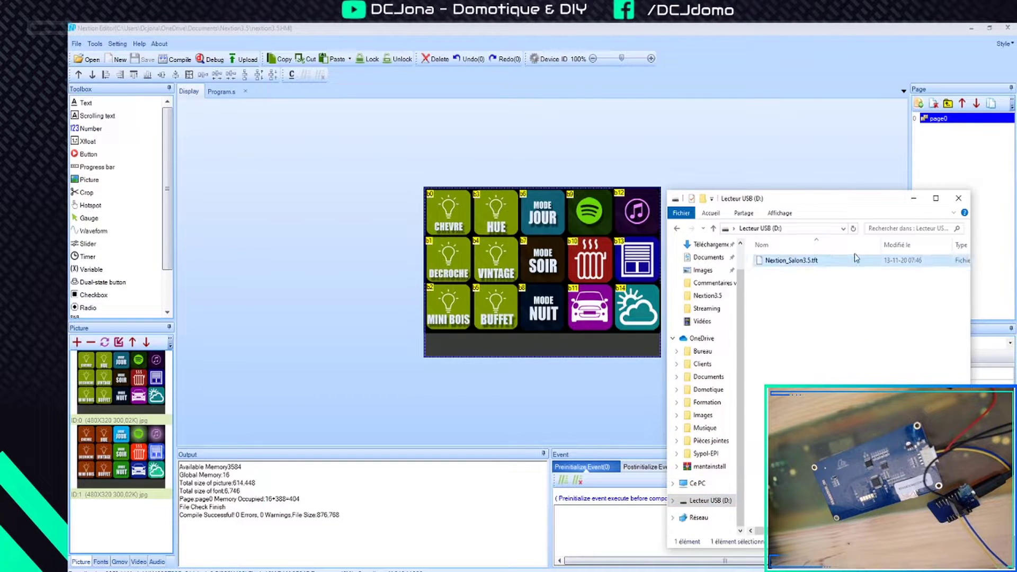
pyautogui.press('Delete')
pyautogui.press('Return')
pyautogui.rightClick(784, 287)
pyautogui.click(823, 360)
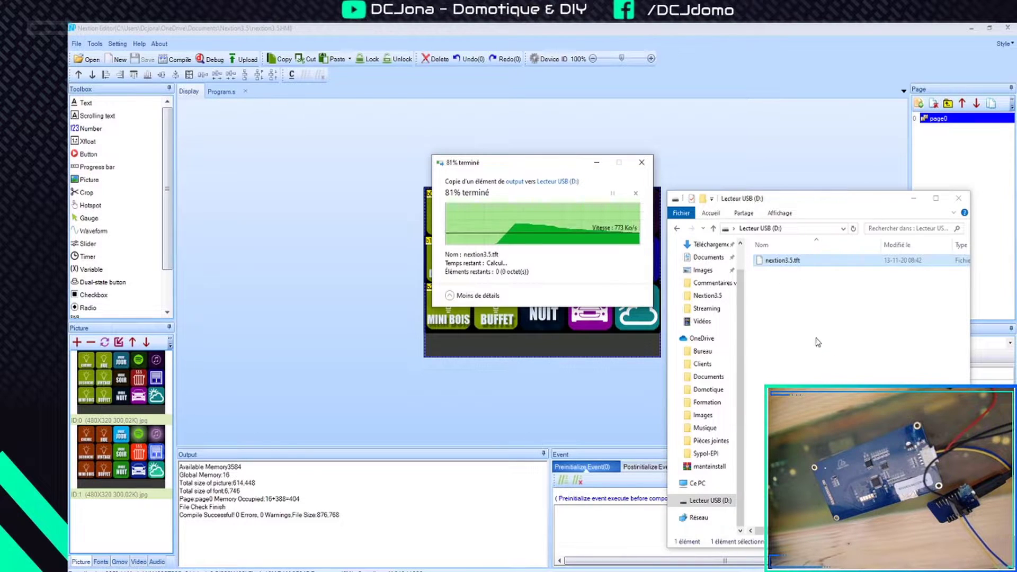
pyautogui.click(959, 199)
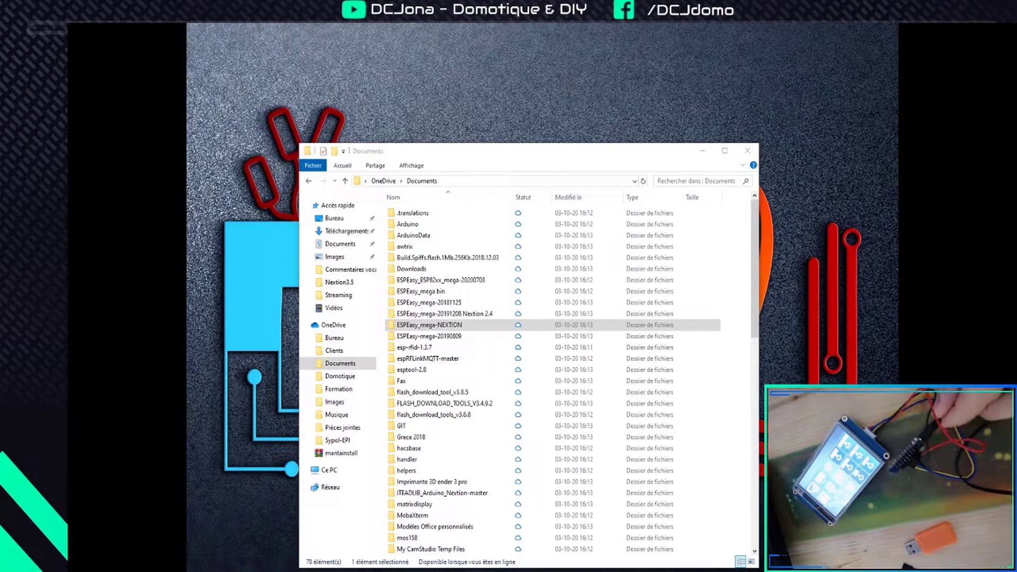
# Open the ESPEasy_mega-NEXTION folder in OneDrive Documents and launch the FlashESP8266 application
pyautogui.click(439, 327)
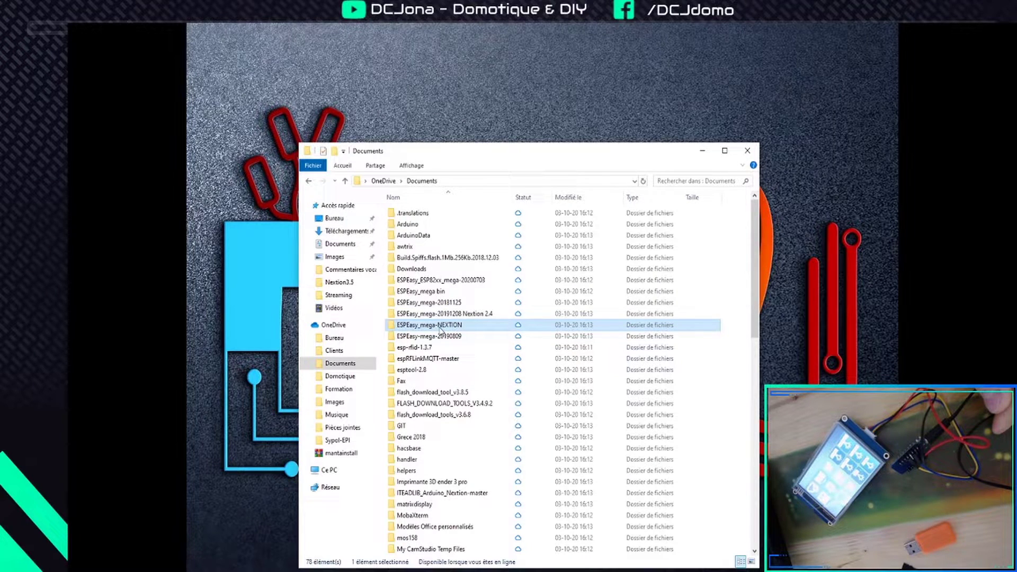
pyautogui.doubleClick(439, 327)
pyautogui.click(306, 181)
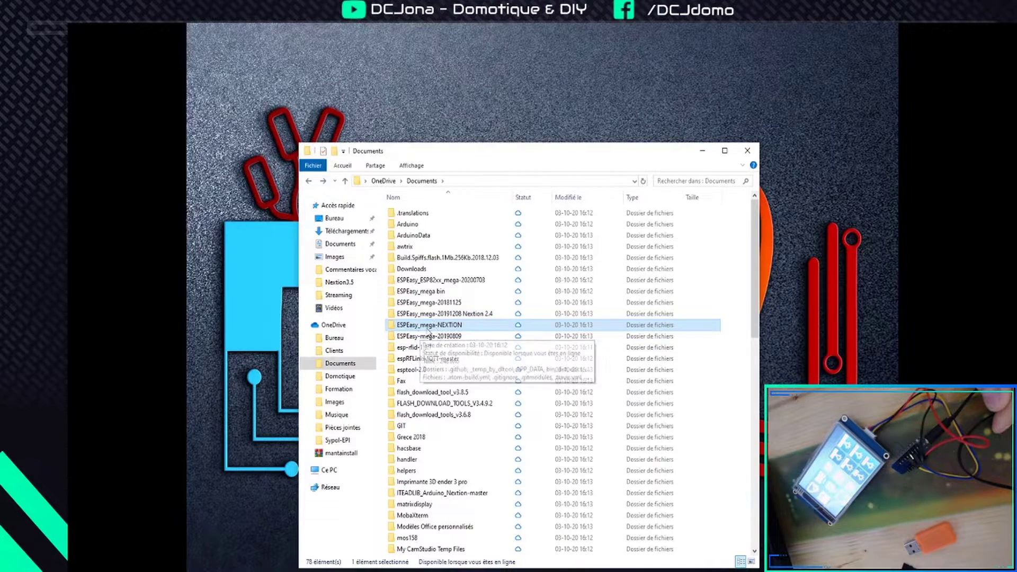
pyautogui.doubleClick(441, 328)
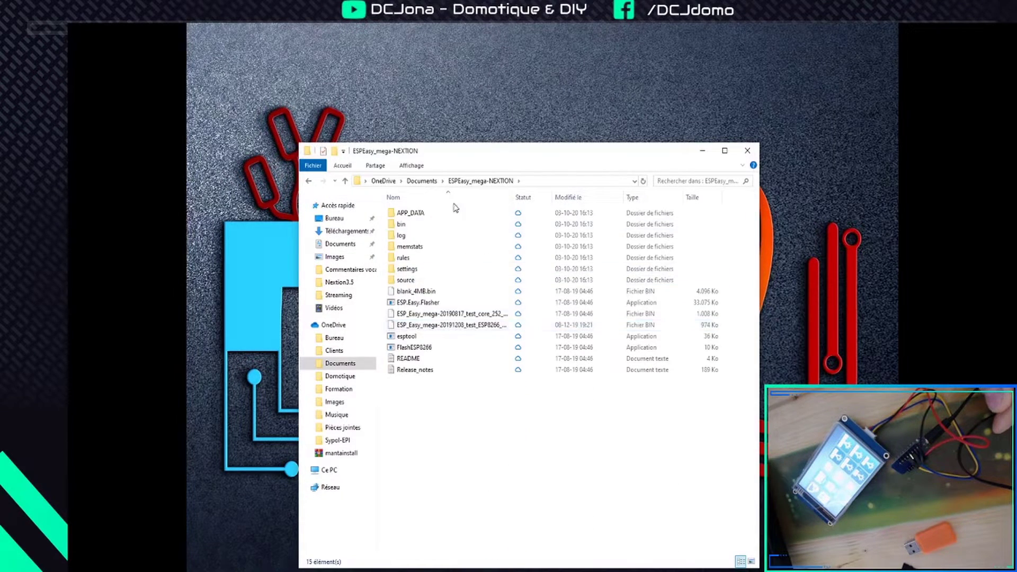
pyautogui.click(429, 349)
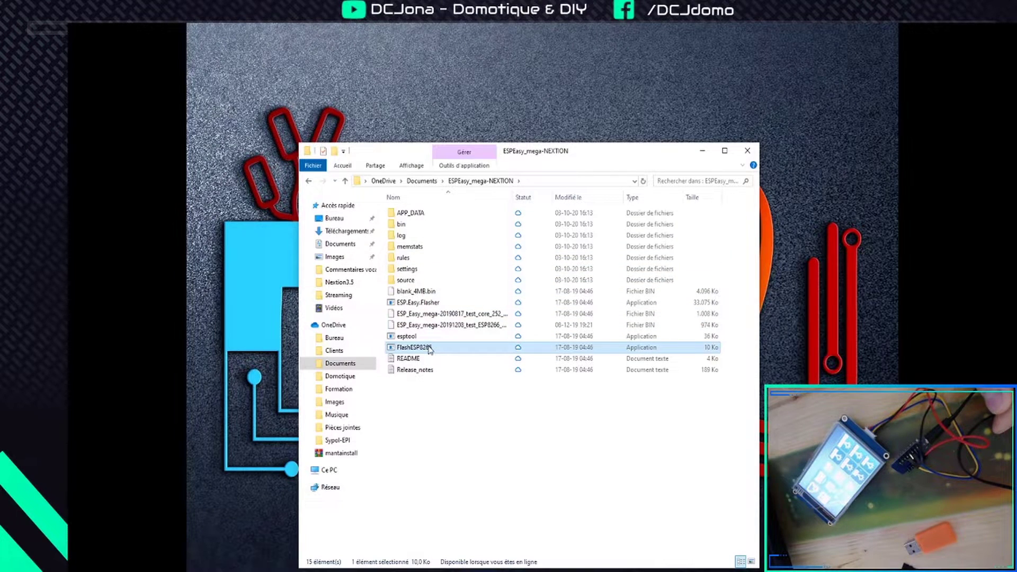
pyautogui.doubleClick(429, 349)
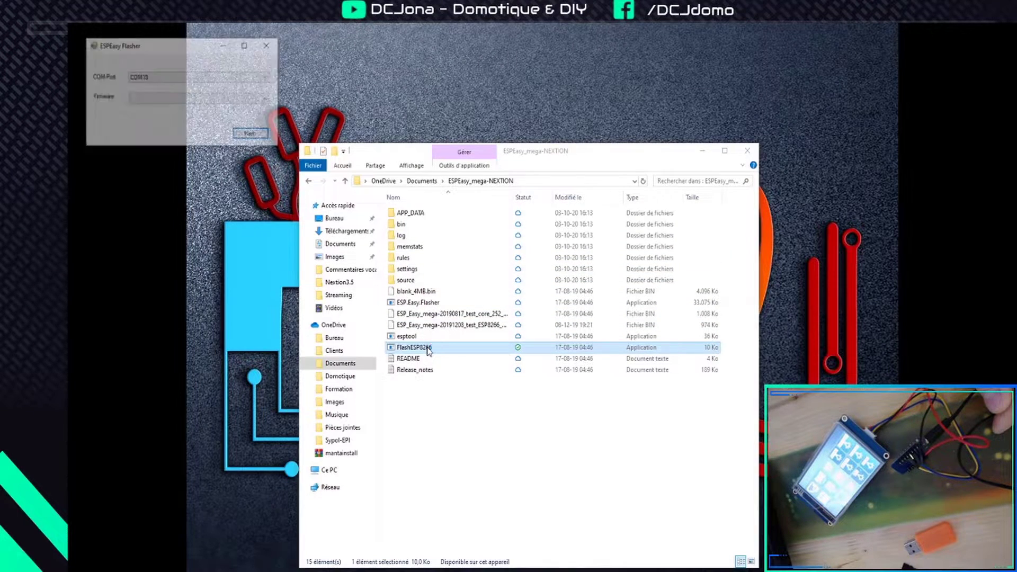
# Choose COM18 as the port and the ESP_Easy_mega-20191208_test_ESP8266_4M1M_VCC file as the firmware for flashing
pyautogui.moveTo(185, 51); pyautogui.dragTo(565, 266)
pyautogui.click(567, 296)
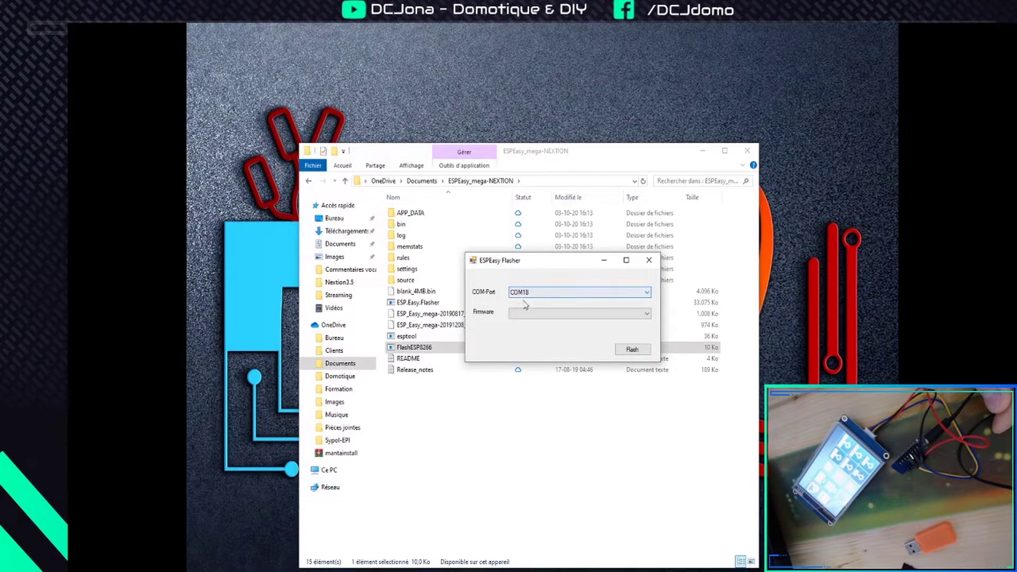
pyautogui.click(647, 314)
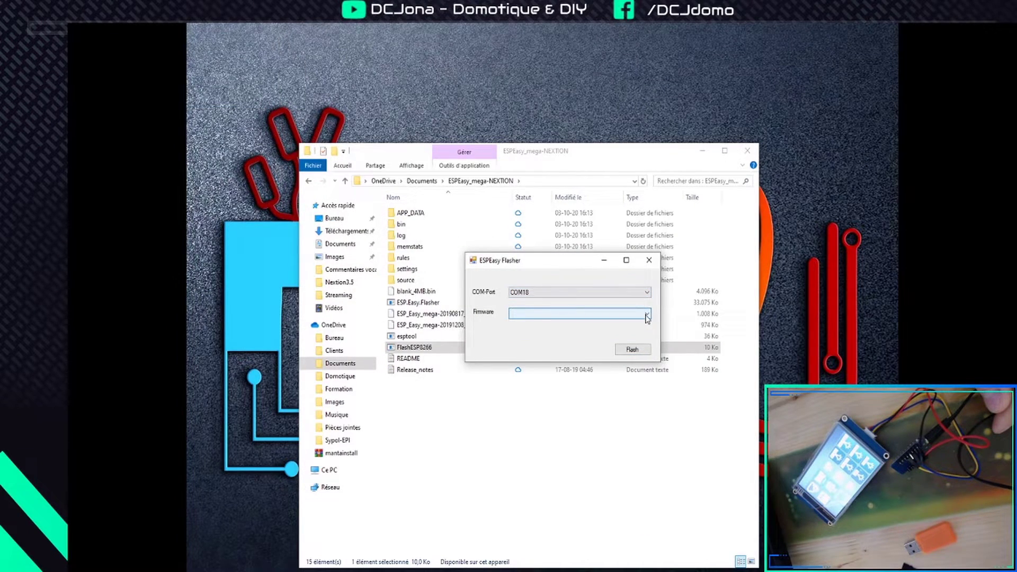
pyautogui.click(646, 315)
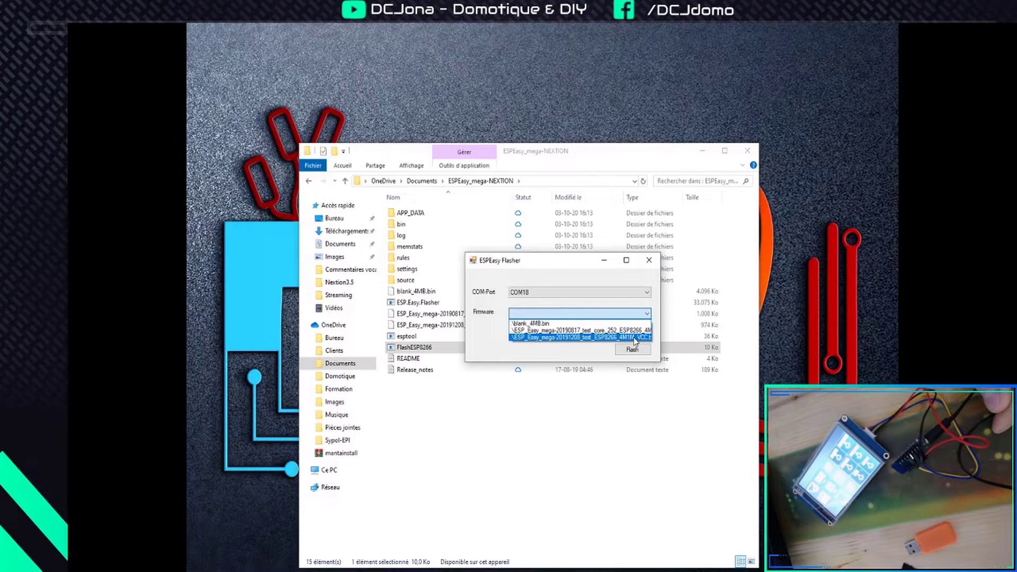
pyautogui.click(633, 337)
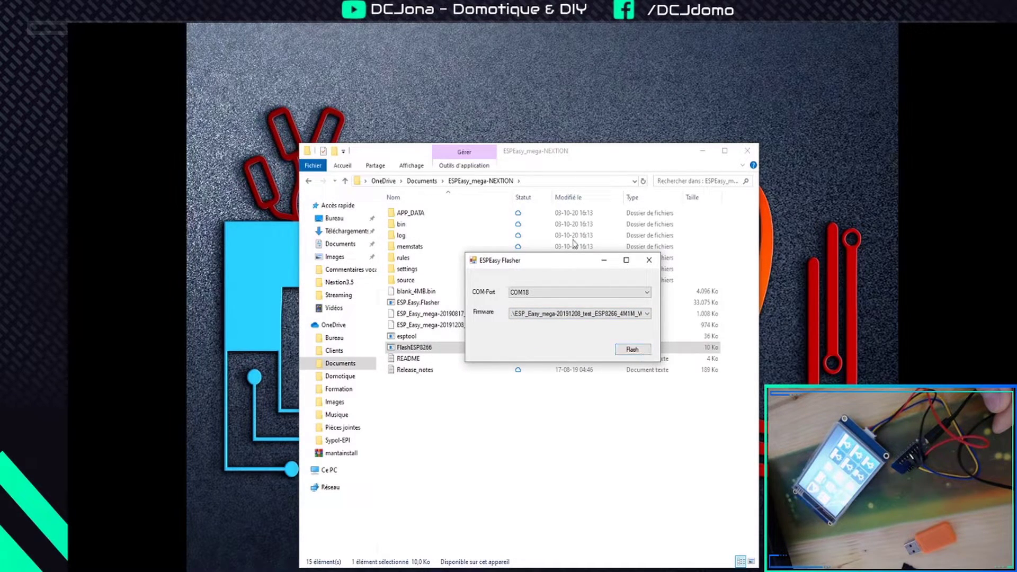
# Flash the selected firmware to the ESP8266, and close the flasher and the ESPEasy_mega-NEXTION folder window
pyautogui.moveTo(570, 263); pyautogui.dragTo(648, 229)
pyautogui.click(710, 315)
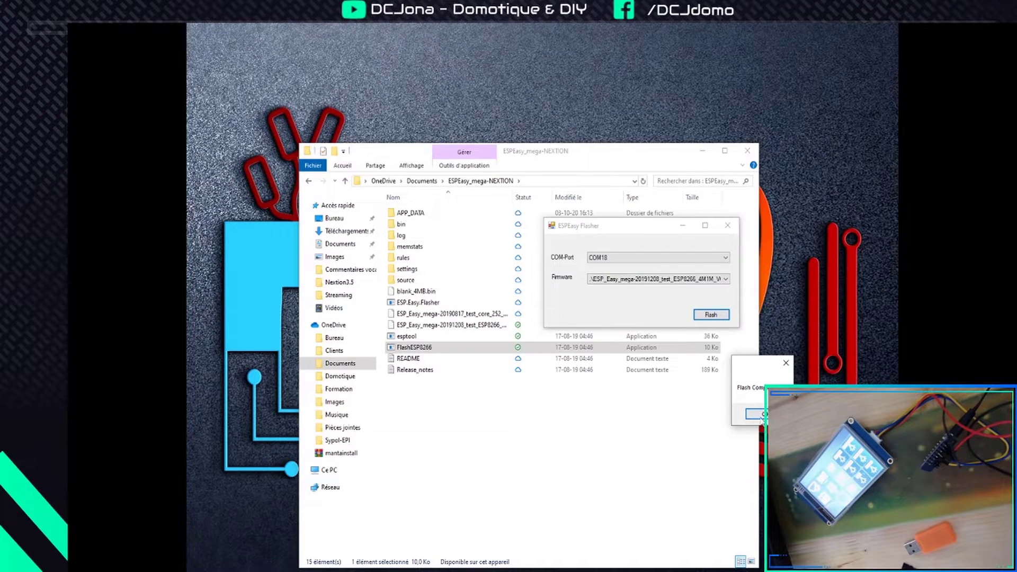
pyautogui.moveTo(751, 366); pyautogui.dragTo(588, 162)
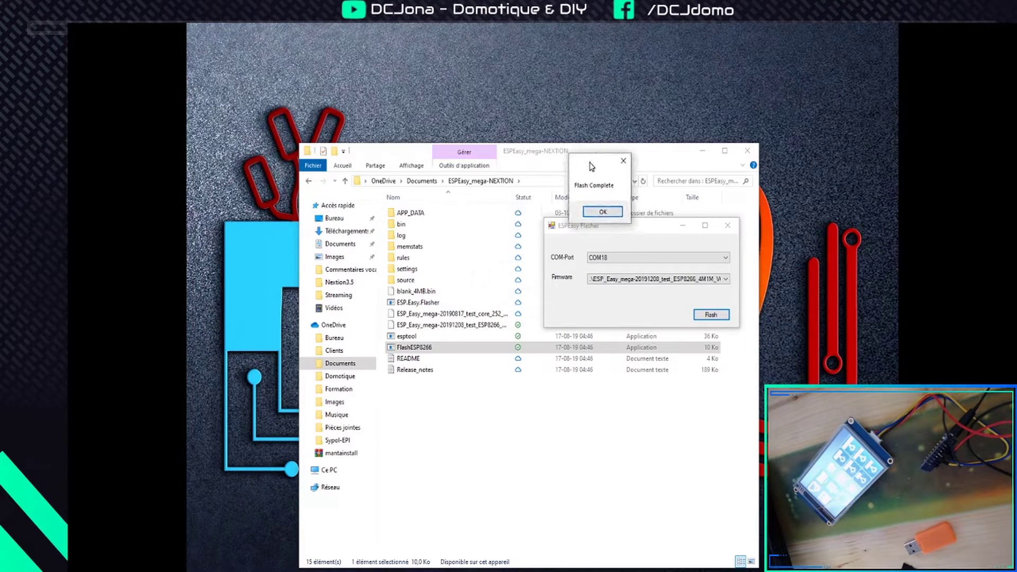
pyautogui.click(602, 212)
pyautogui.click(727, 225)
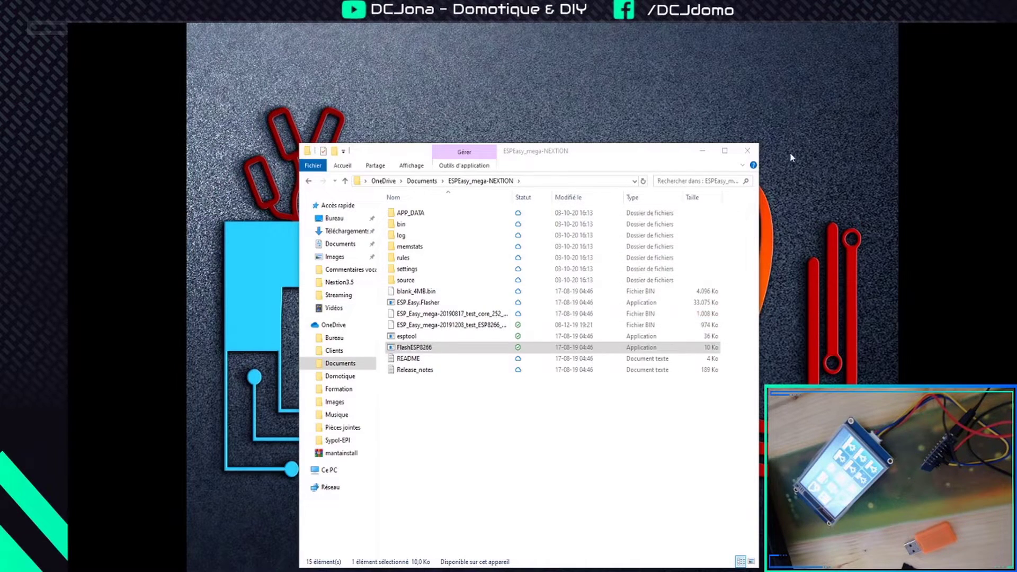
pyautogui.click(750, 153)
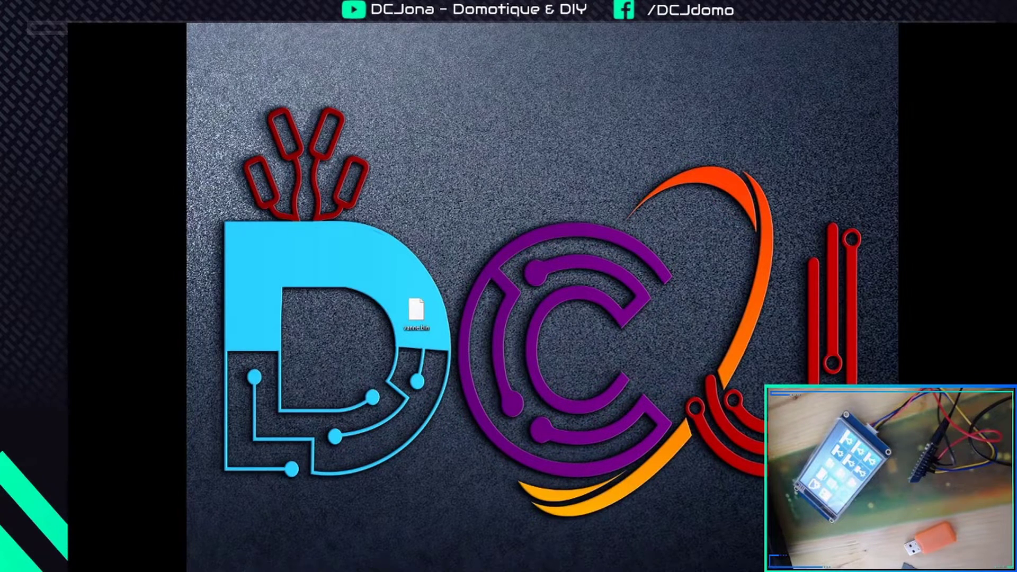
# Switch to Chrome, reload 192.168.100.97/devices and log in to ESP Easy with the saved credentials
pyautogui.hotkey('alt', 'Tab')
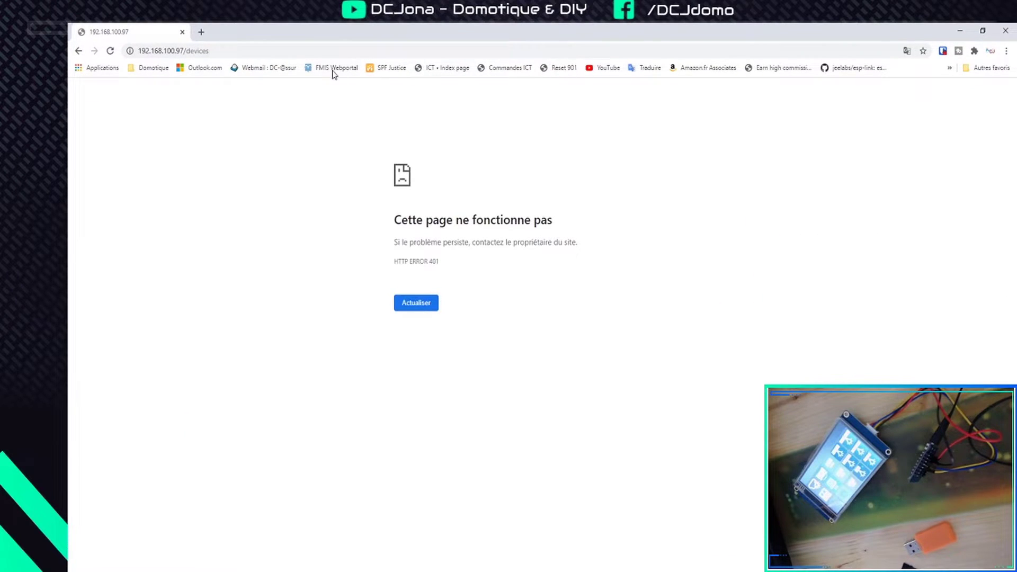
pyautogui.click(328, 50)
pyautogui.press('Return')
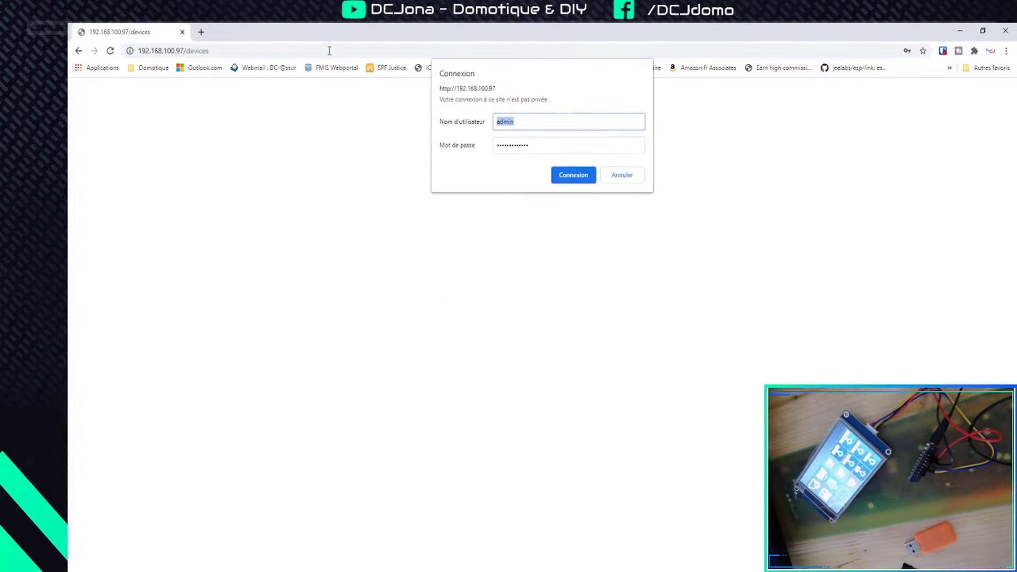
pyautogui.click(570, 176)
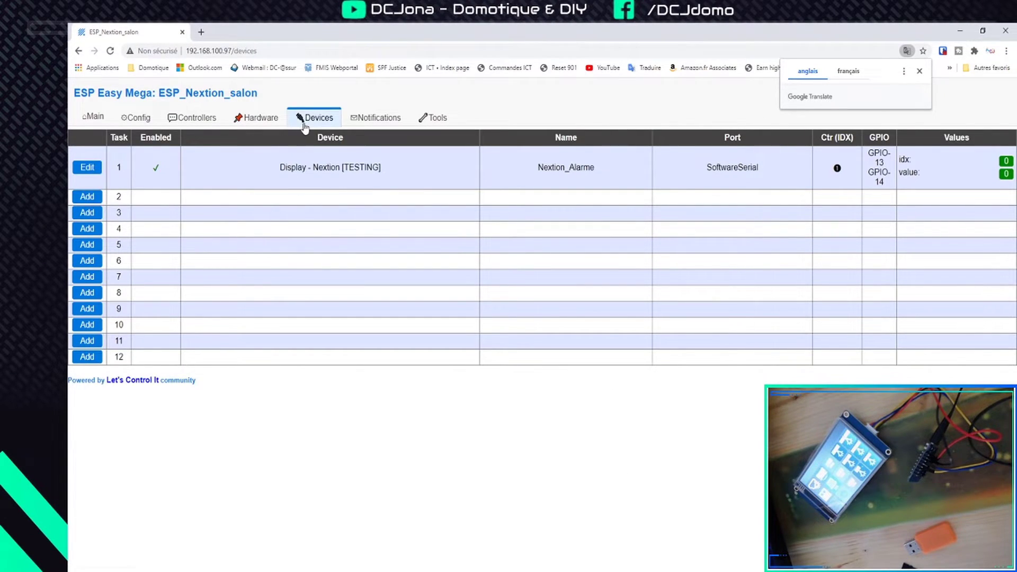
# Open the settings of the Nextion_Alarme display task and examine its device type and GPIO TX and RX pin assignments
pyautogui.click(85, 168)
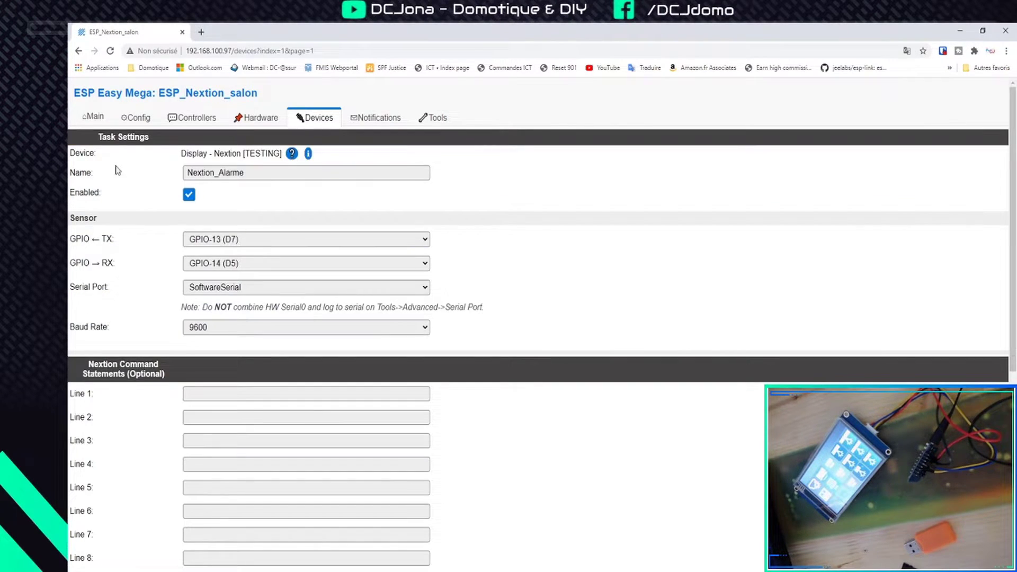
pyautogui.click(311, 121)
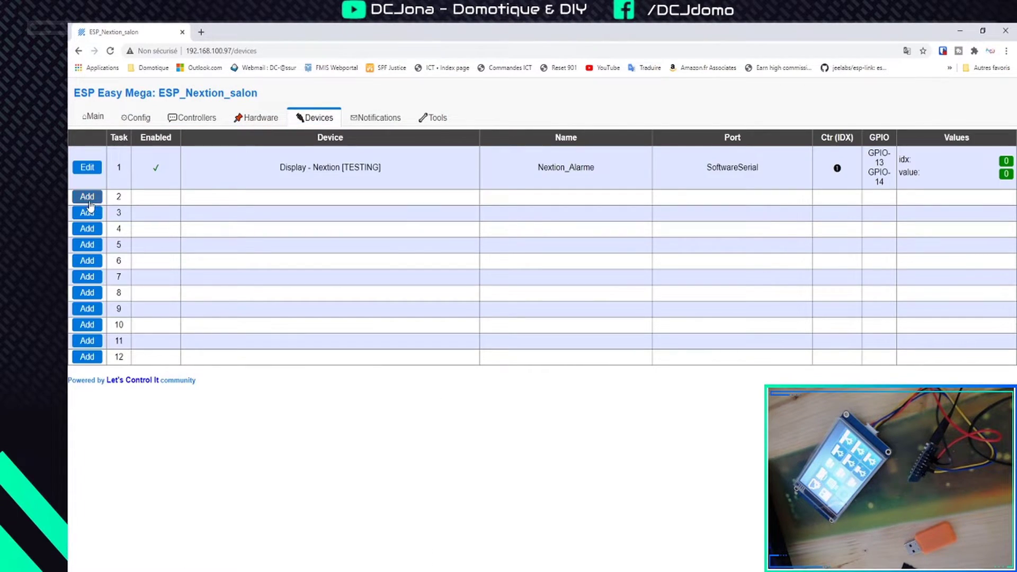
pyautogui.click(85, 168)
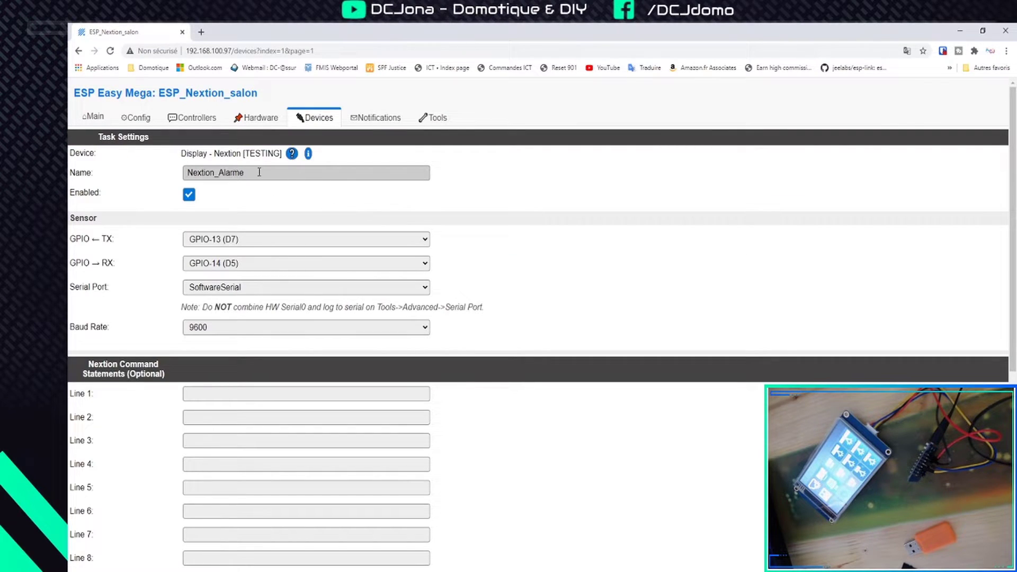
pyautogui.moveTo(180, 154); pyautogui.dragTo(284, 154)
pyautogui.moveTo(122, 239); pyautogui.dragTo(77, 236)
pyautogui.click(163, 242)
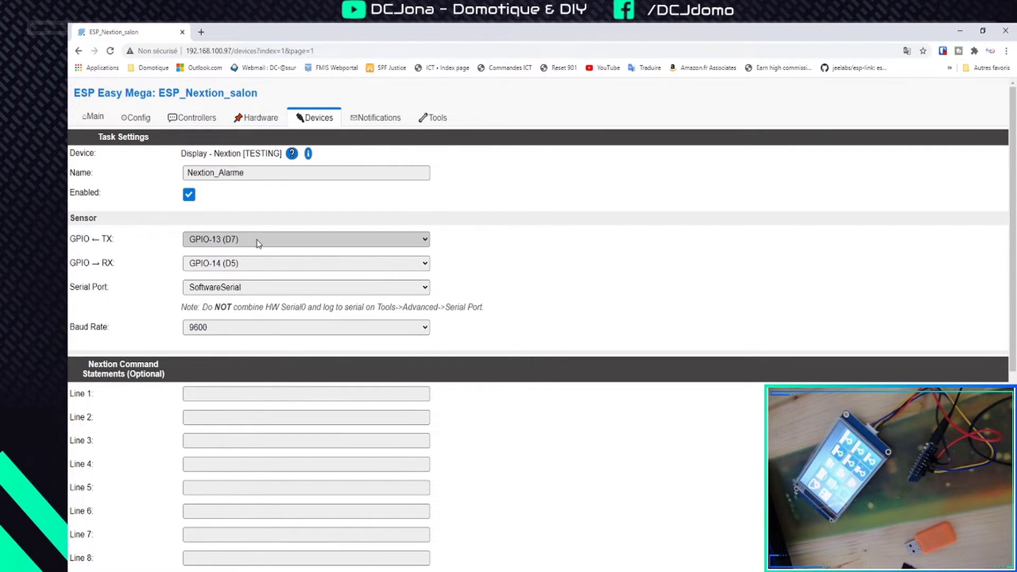
pyautogui.moveTo(123, 264); pyautogui.dragTo(102, 263)
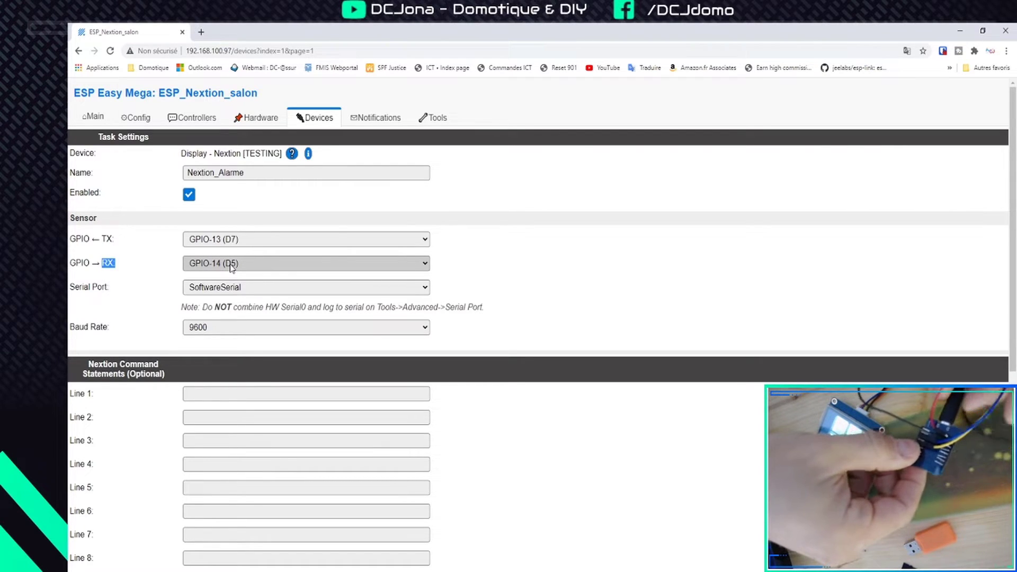
# Check the serial port options, keep SoftwareSerial, and submit the Nextion_Alarme task settings
pyautogui.click(195, 292)
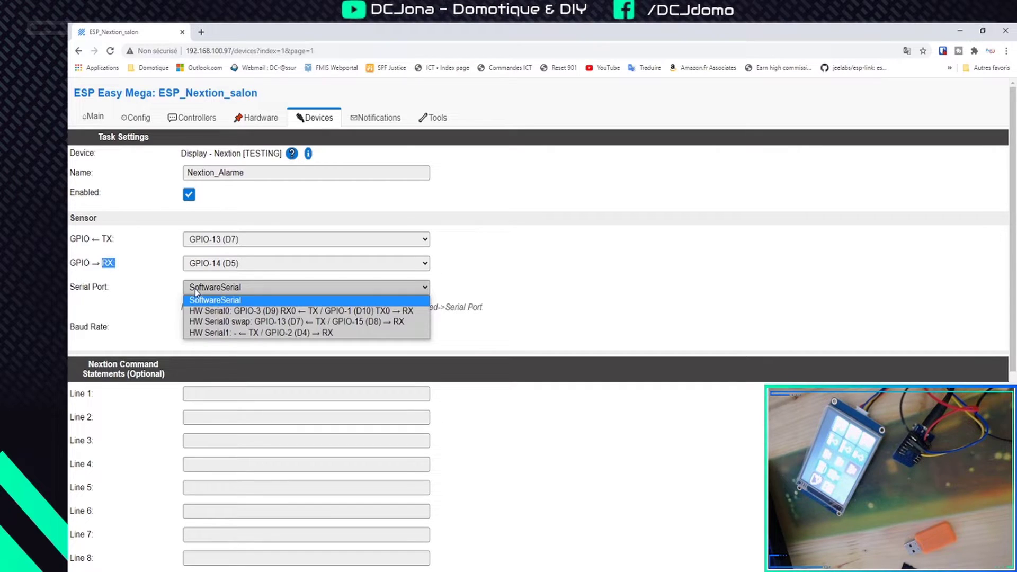
pyautogui.click(195, 290)
pyautogui.click(138, 302)
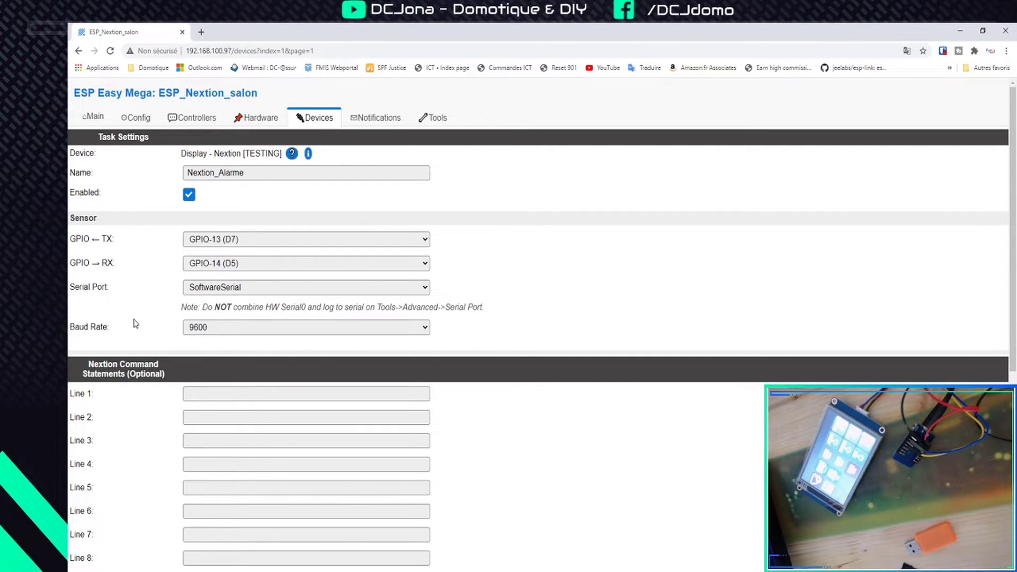
pyautogui.scroll(-6, 565, 339)
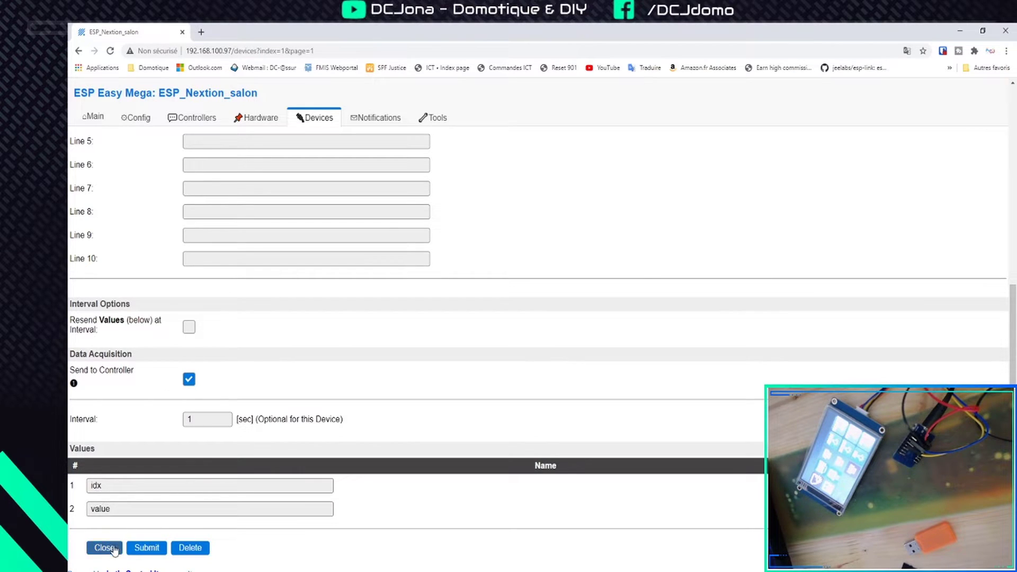
pyautogui.click(147, 548)
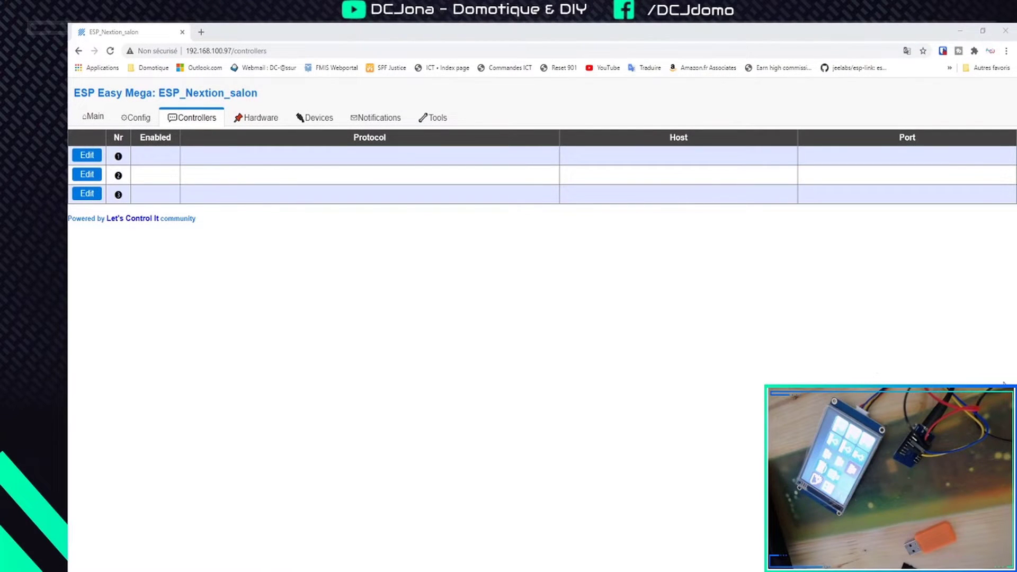
# Edit the first controller entry and set its protocol to Home Assistant (openHAB) MQTT
pyautogui.click(94, 158)
pyautogui.click(227, 162)
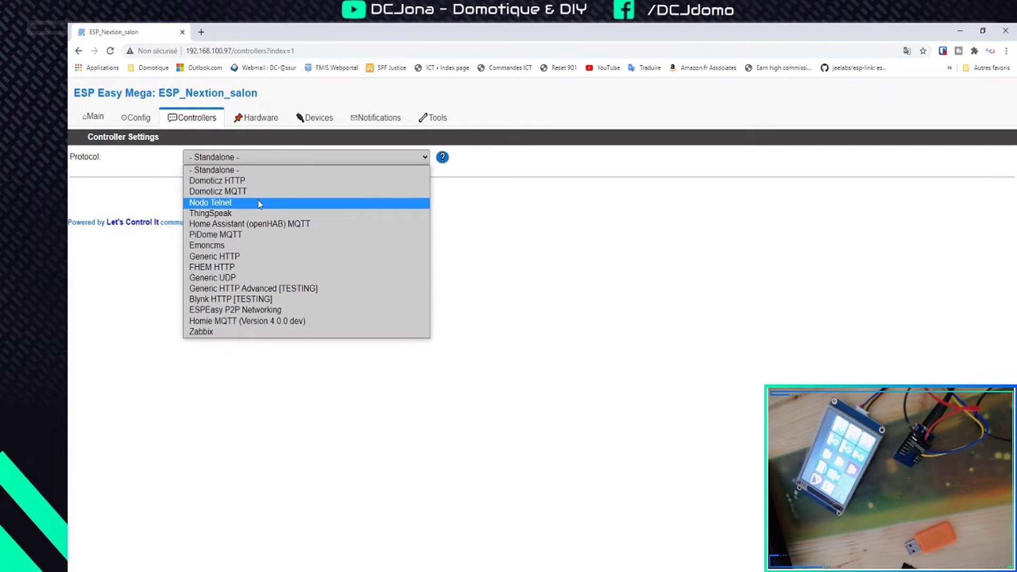
pyautogui.click(269, 227)
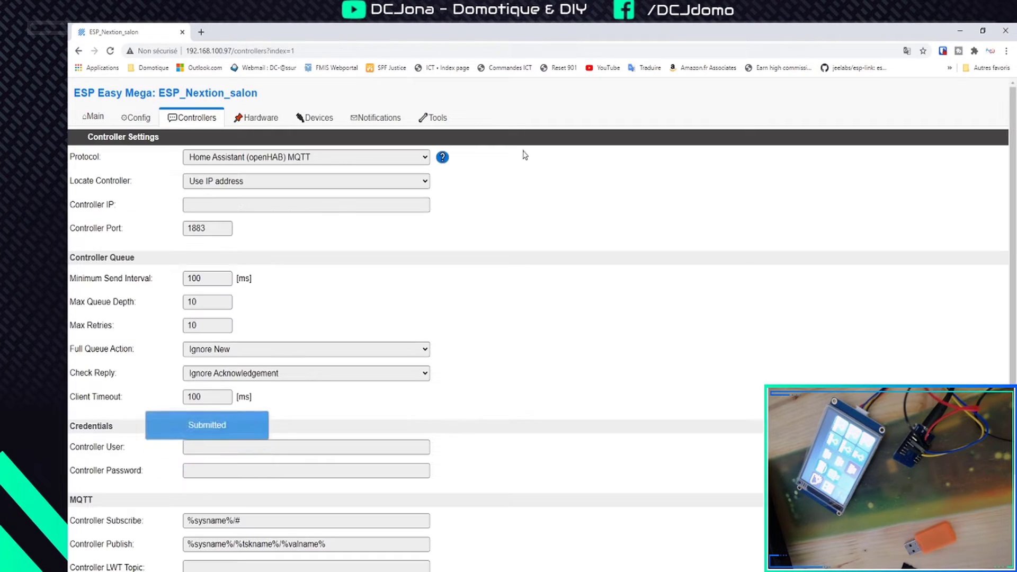
# Set the controller IP to 192.168.100.10 and enter the controller user name and controller password
pyautogui.click(427, 205)
pyautogui.click(249, 224)
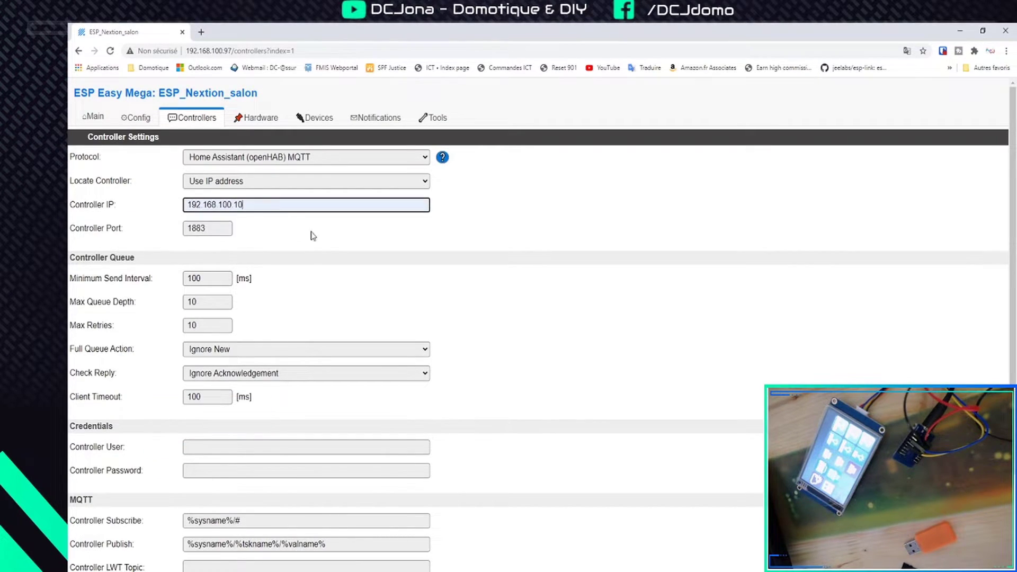
pyautogui.scroll(-2, 321, 209)
pyautogui.click(240, 341)
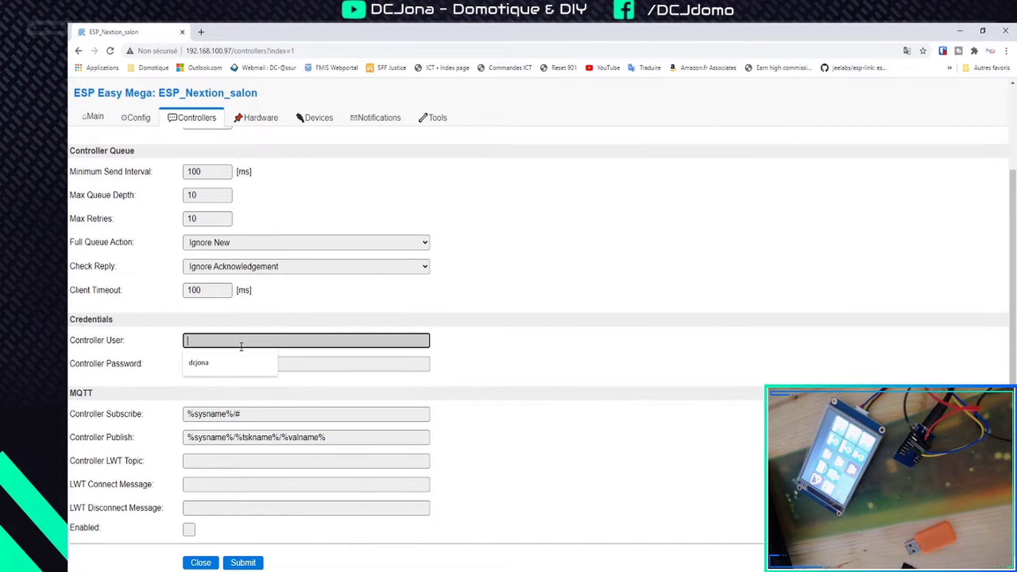
pyautogui.click(233, 362)
pyautogui.click(230, 362)
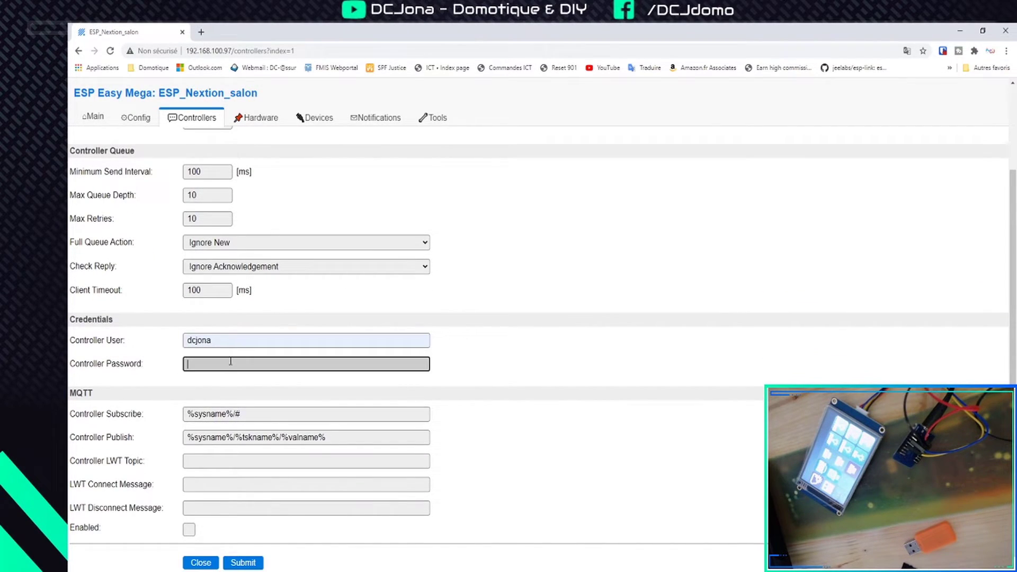
pyautogui.write('d••••••••••••')
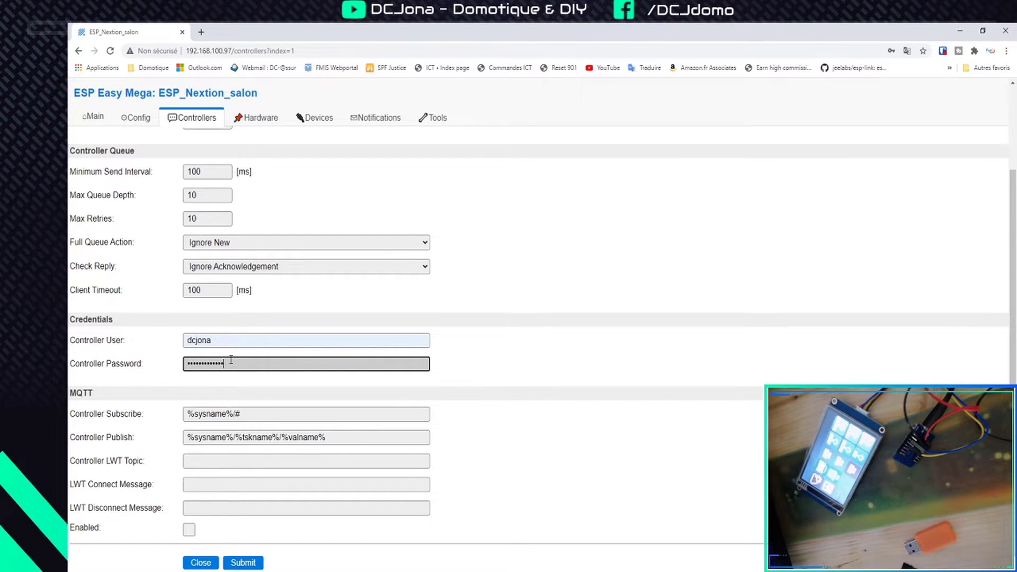
# Enable the Home Assistant MQTT controller, submit its settings and return to the controller list
pyautogui.scroll(-1, 225, 381)
pyautogui.click(189, 515)
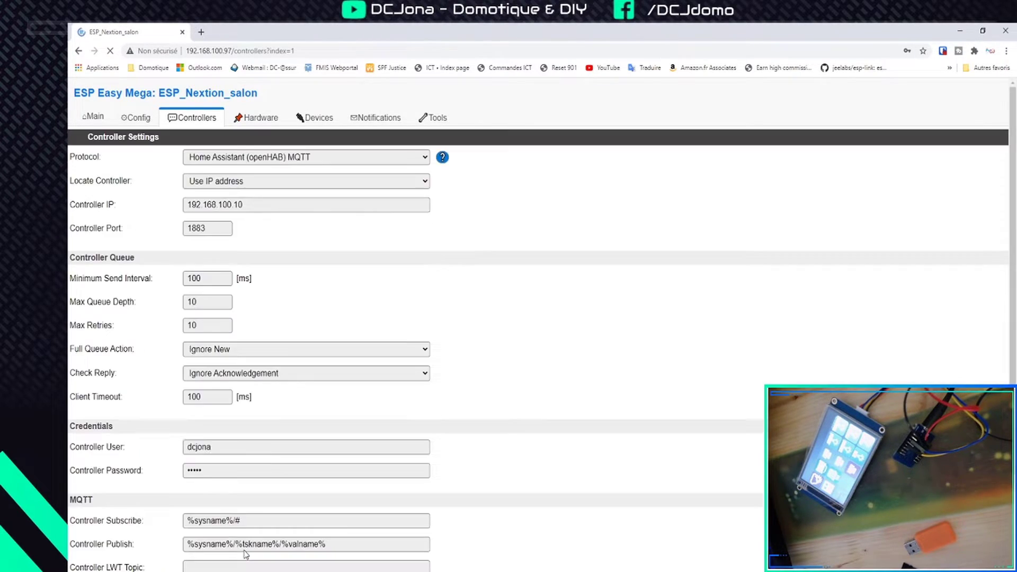
pyautogui.click(192, 119)
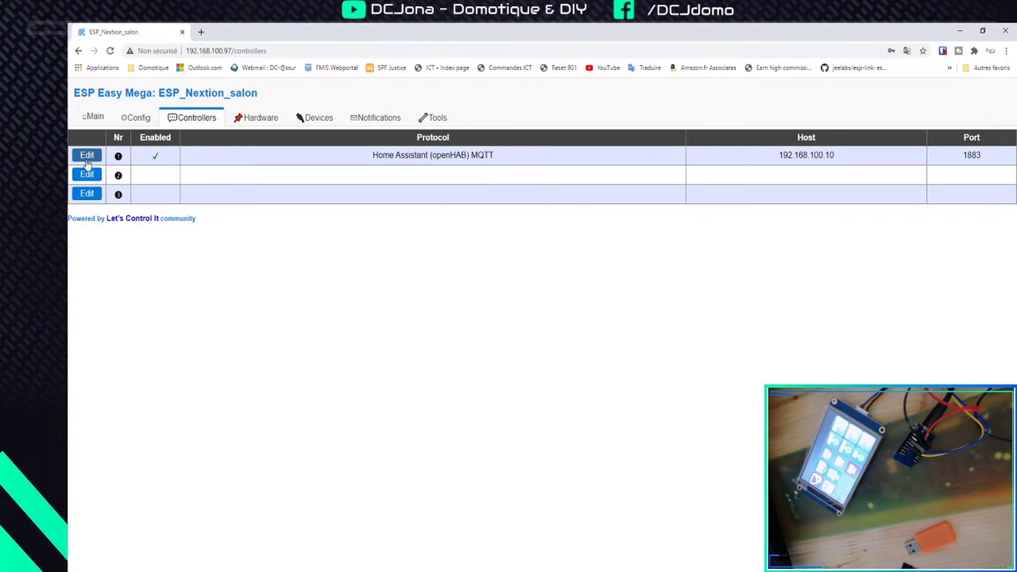
# Check the Send to Controller option of the Nextion_Alarme task, submit the task settings and close them
pyautogui.click(329, 119)
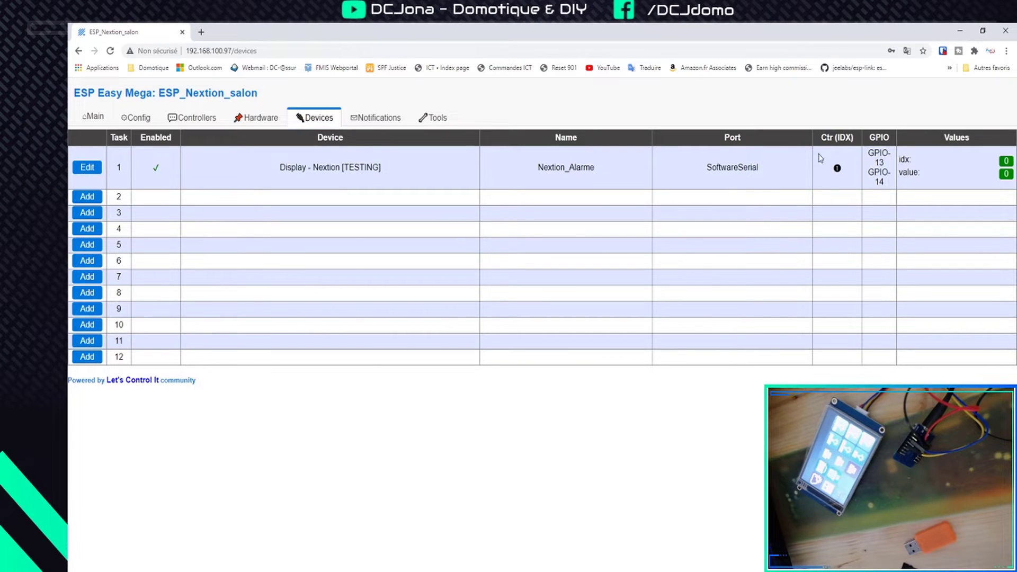
pyautogui.click(87, 167)
pyautogui.scroll(-6, 149, 192)
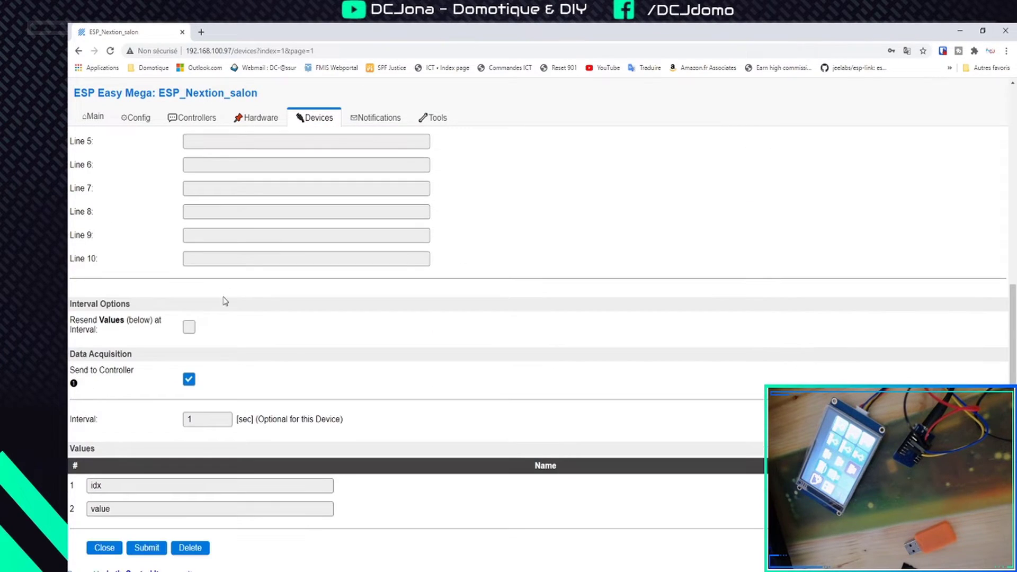
pyautogui.moveTo(71, 369); pyautogui.dragTo(137, 371)
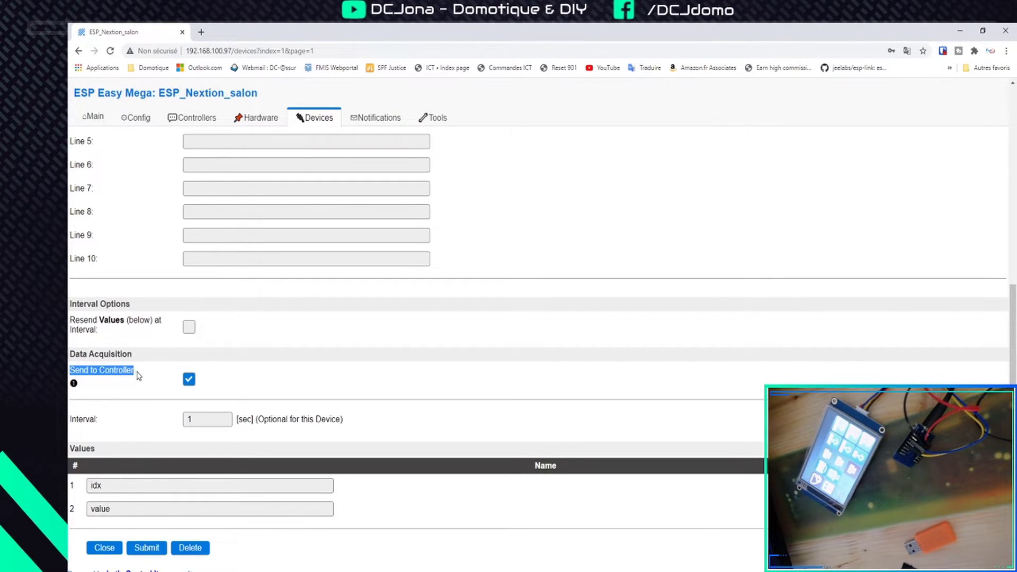
pyautogui.click(112, 385)
pyautogui.moveTo(78, 384); pyautogui.dragTo(73, 383)
pyautogui.click(228, 389)
pyautogui.click(148, 548)
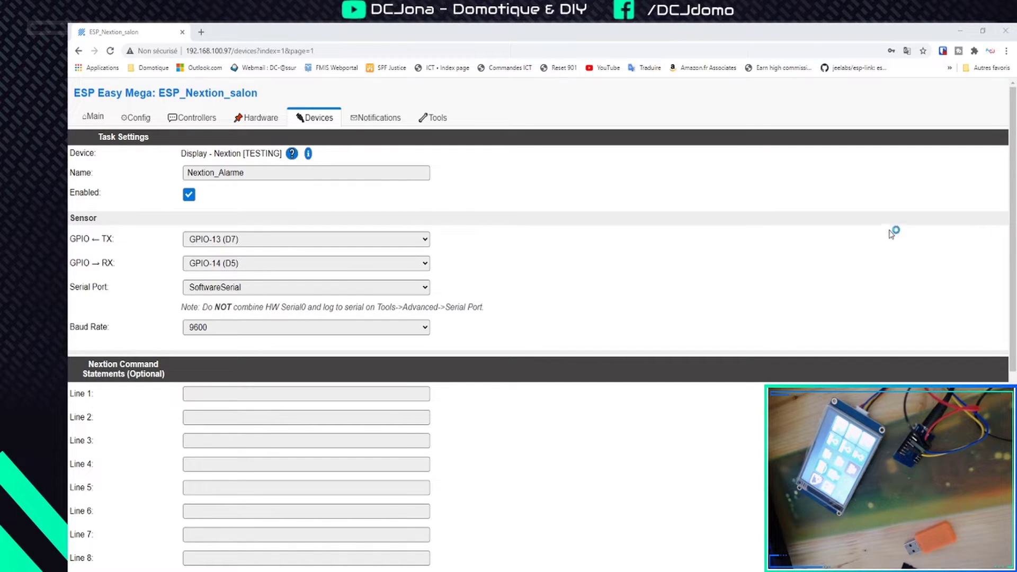
pyautogui.scroll(-6, 397, 386)
pyautogui.click(110, 548)
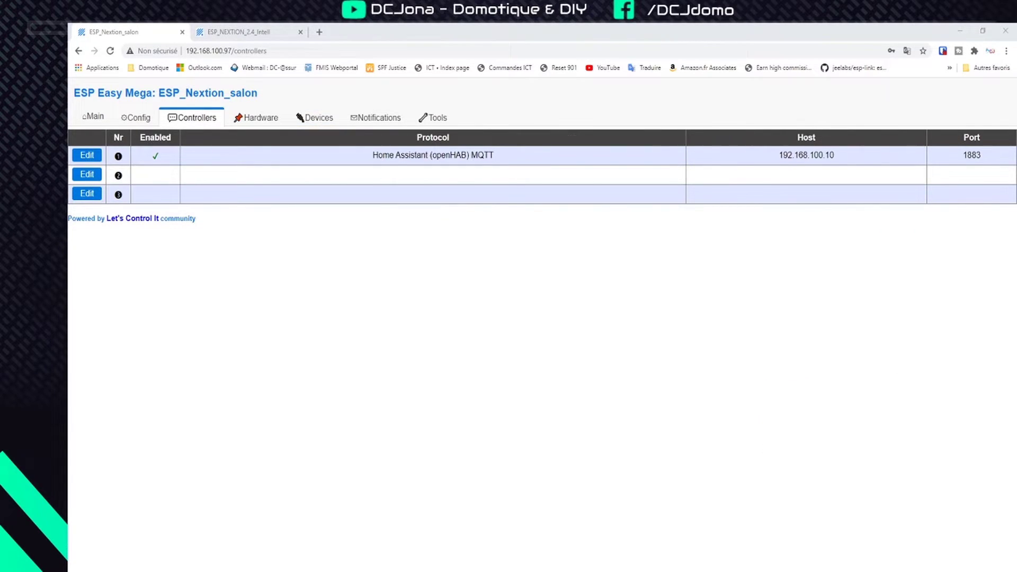
# Examine the Nextion display task's name and the first controller's MQTT subscribe and publish topics
pyautogui.click(315, 118)
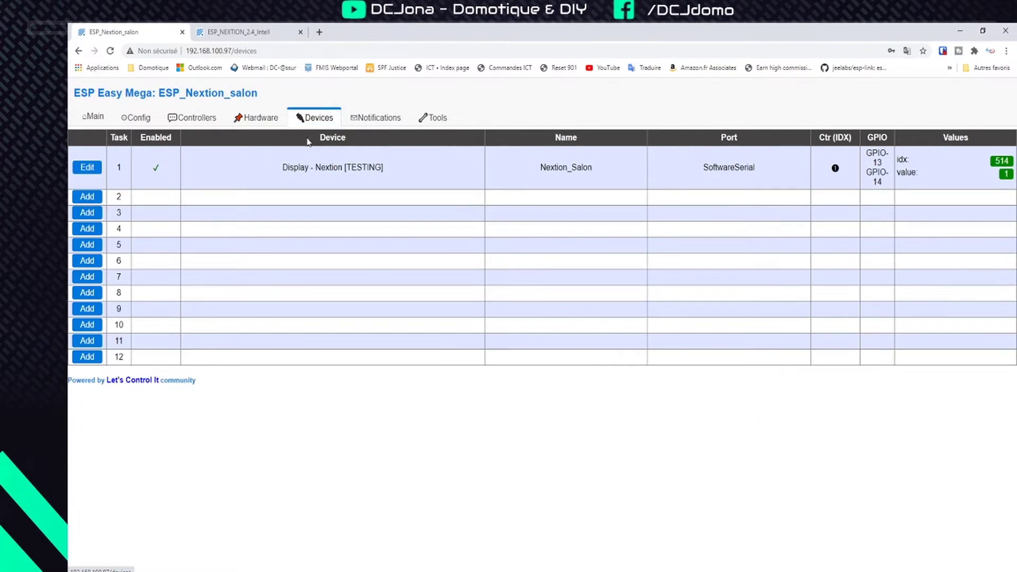
pyautogui.click(75, 172)
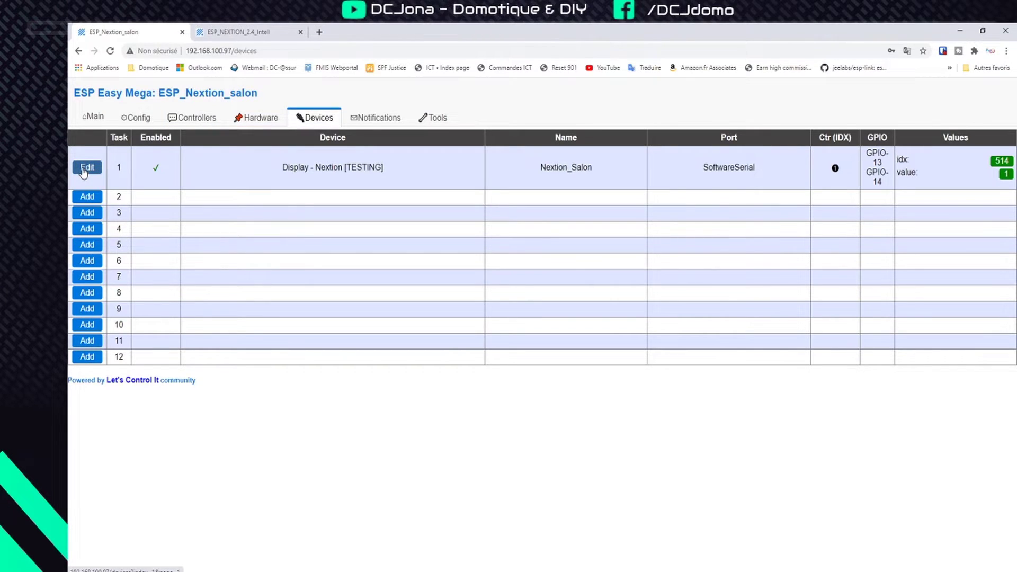
pyautogui.moveTo(265, 173); pyautogui.dragTo(153, 175)
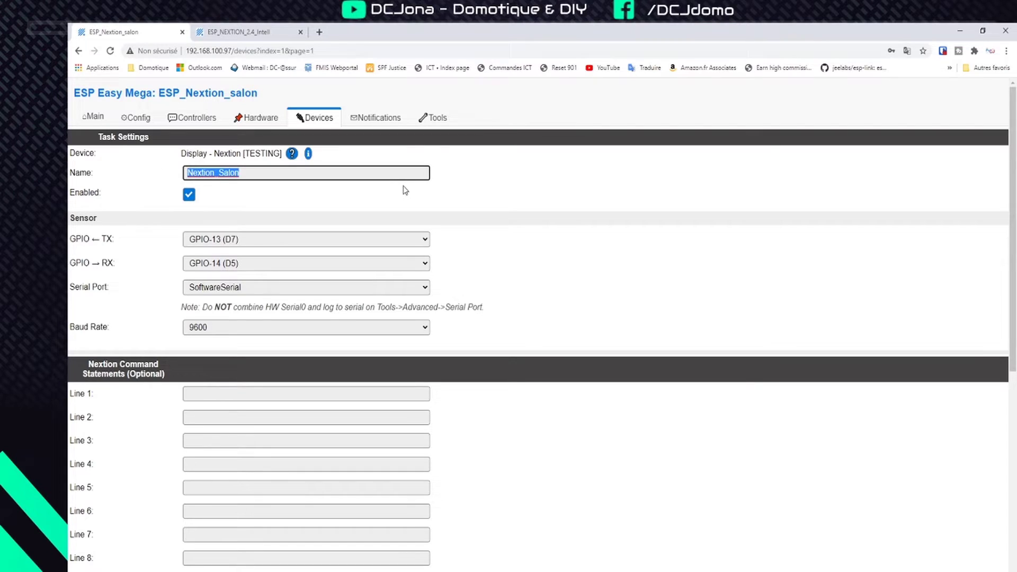
pyautogui.click(192, 118)
pyautogui.click(89, 156)
pyautogui.scroll(-3, 272, 270)
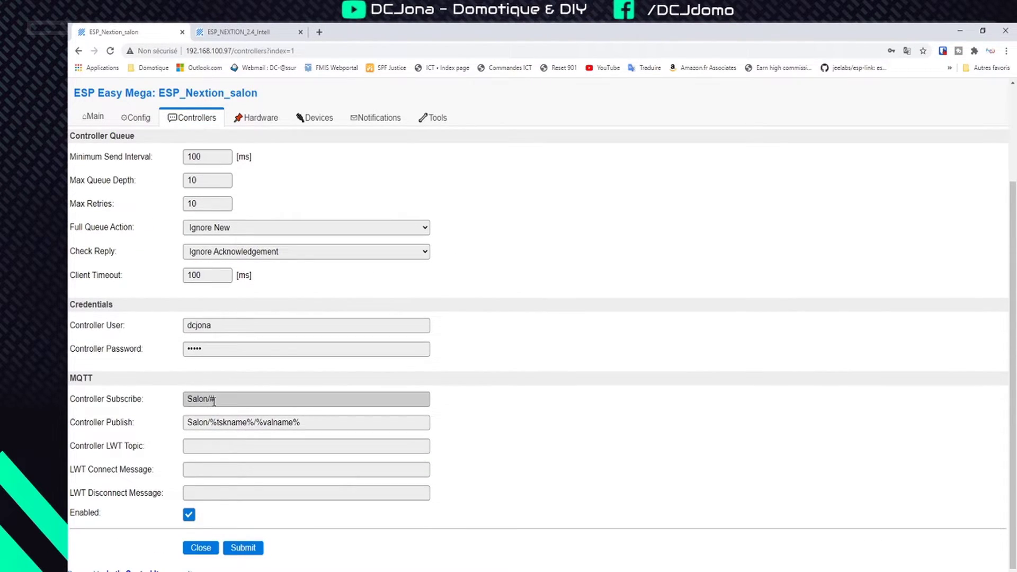
pyautogui.moveTo(217, 400); pyautogui.dragTo(170, 401)
pyautogui.click(217, 419)
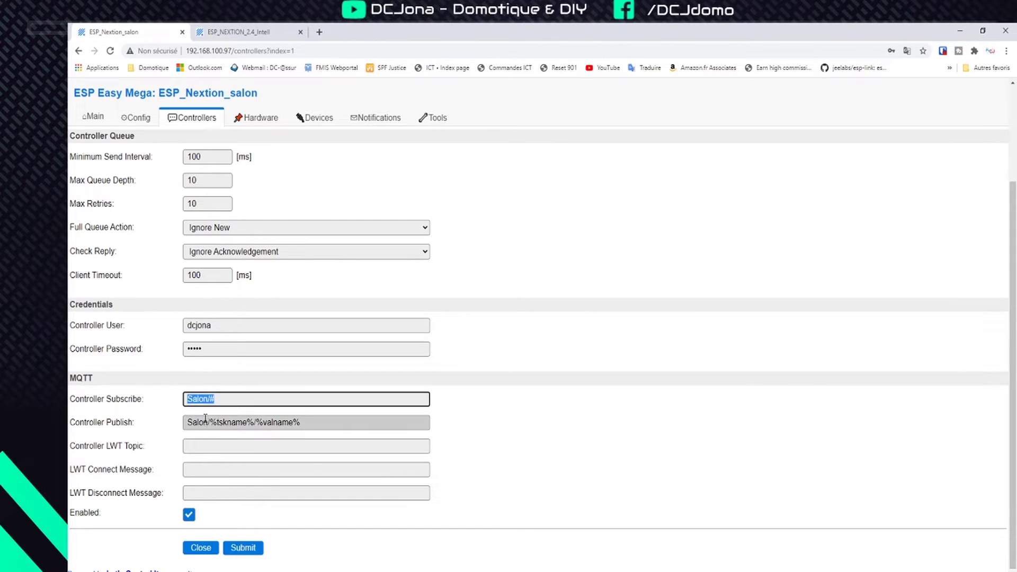
pyautogui.moveTo(211, 422); pyautogui.dragTo(155, 424)
# Switch to MQTT Explorer and expand the Salon topic with its Nextion_Salon and status subtopics
pyautogui.hotkey('alt', 'Tab')
pyautogui.moveTo(1016, 180); pyautogui.dragTo(621, 155)
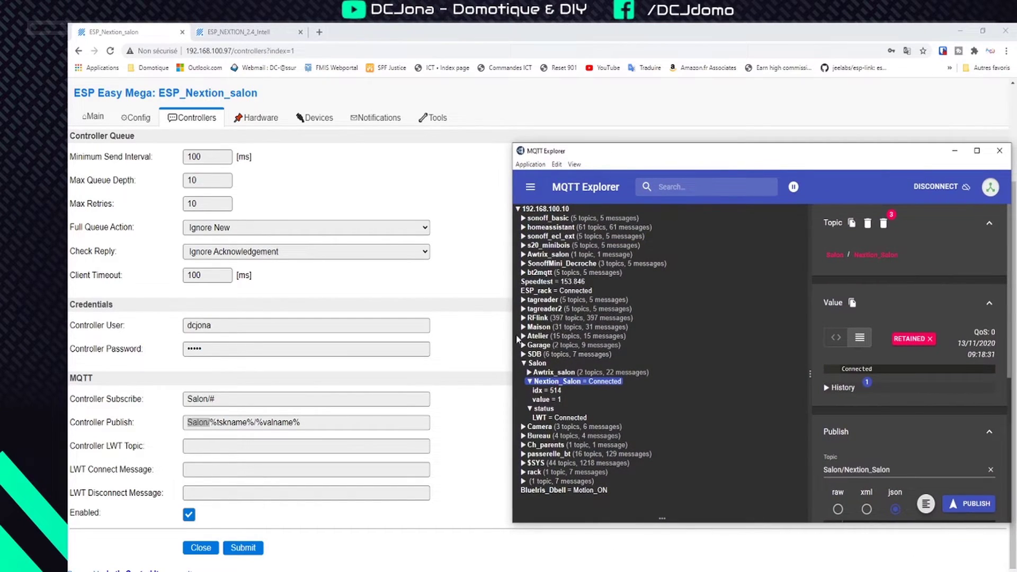
pyautogui.click(526, 364)
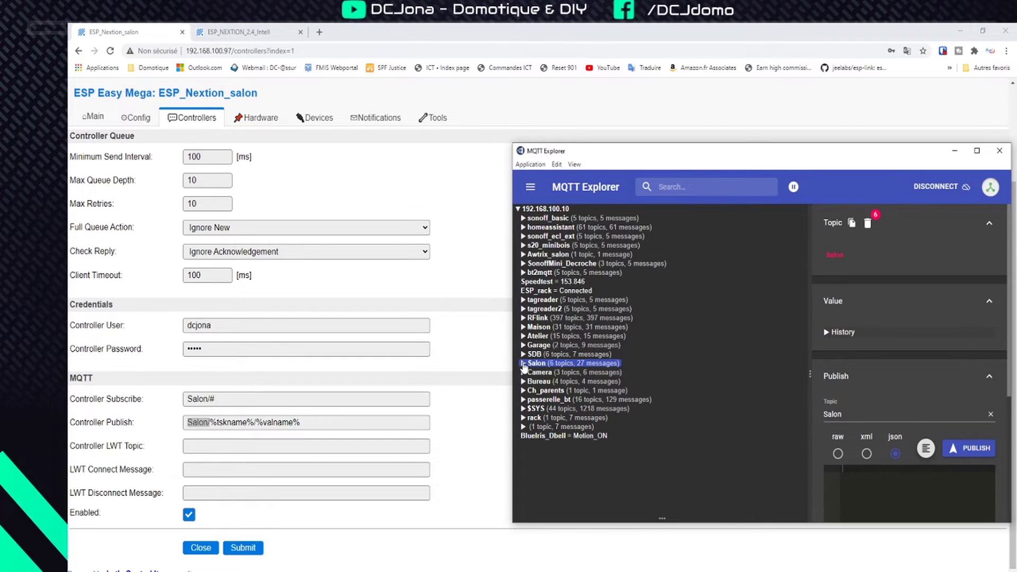
pyautogui.click(524, 364)
pyautogui.click(530, 382)
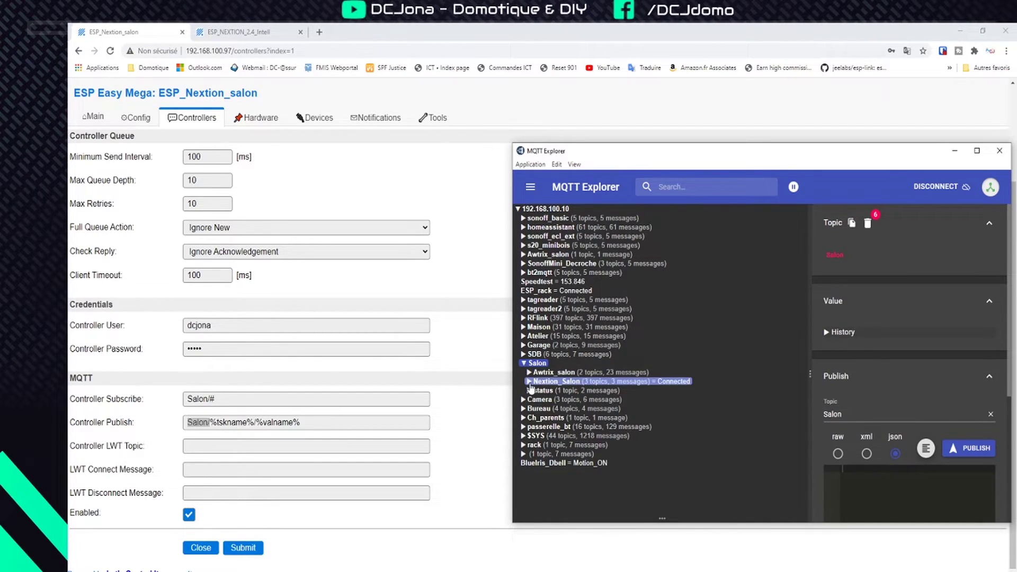
pyautogui.click(532, 390)
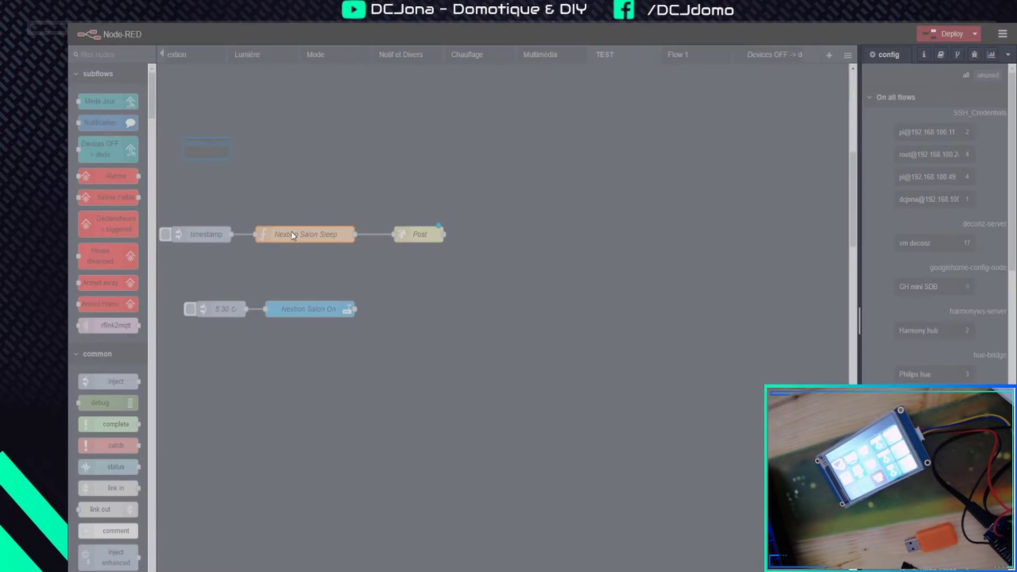
# Review the control URL in Node-RED's Nextion Salon Sleep function node, then close the editor and deploy the flow
pyautogui.doubleClick(292, 231)
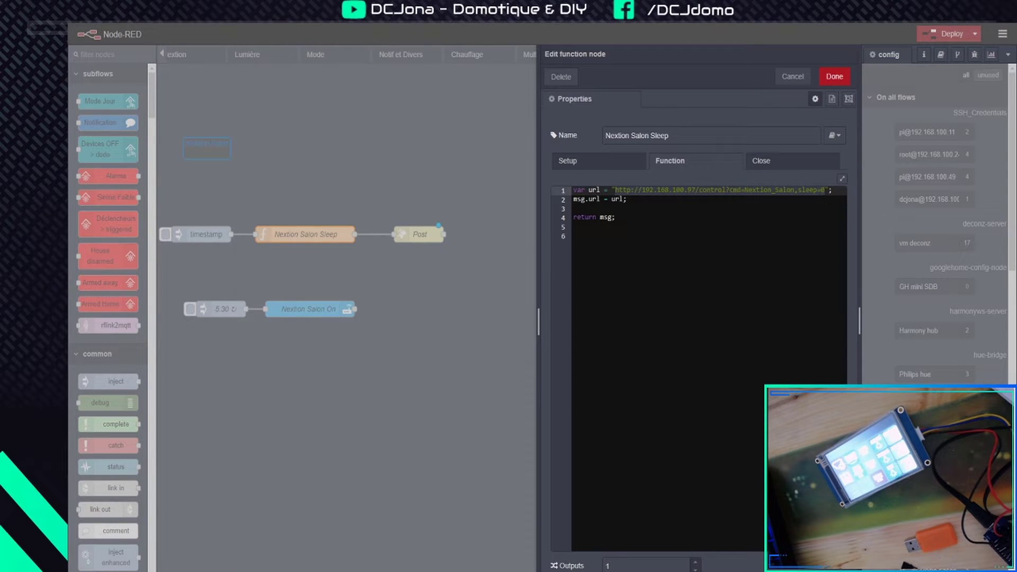
pyautogui.click(627, 199)
pyautogui.moveTo(695, 190); pyautogui.dragTo(825, 189)
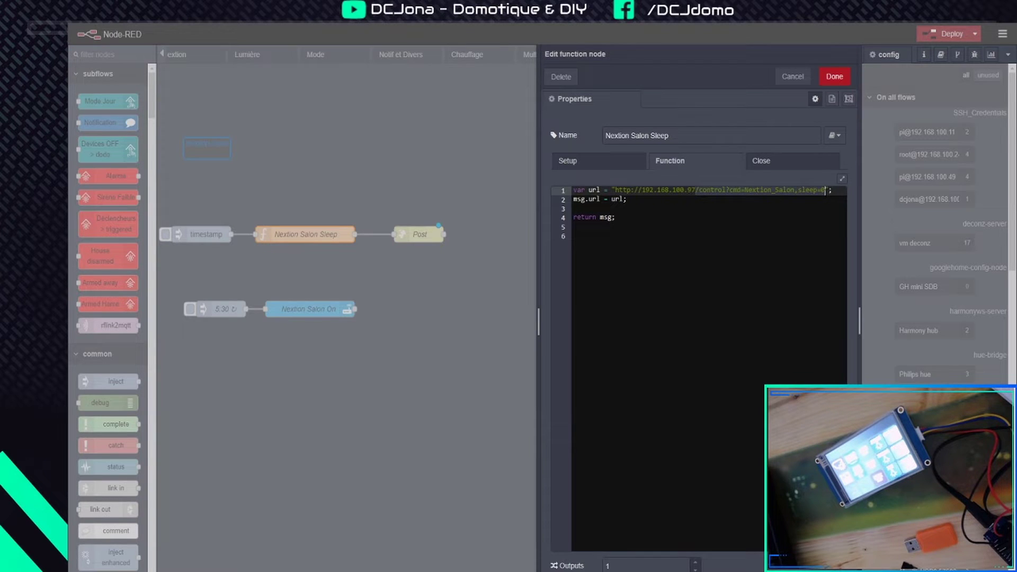
pyautogui.click(835, 81)
pyautogui.click(972, 36)
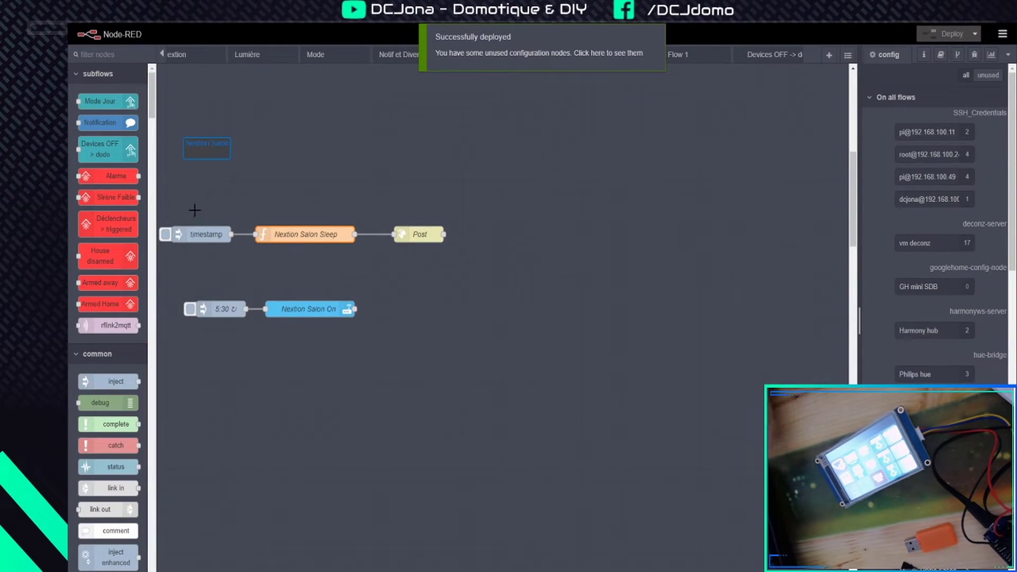
# Duplicate the timestamp and Nextion Salon Sleep nodes below the originals and wire the copied function to the Post node
pyautogui.moveTo(182, 206); pyautogui.dragTo(364, 252)
pyautogui.hotkey('ctrl', 'c')
pyautogui.hotkey('ctrl', 'v')
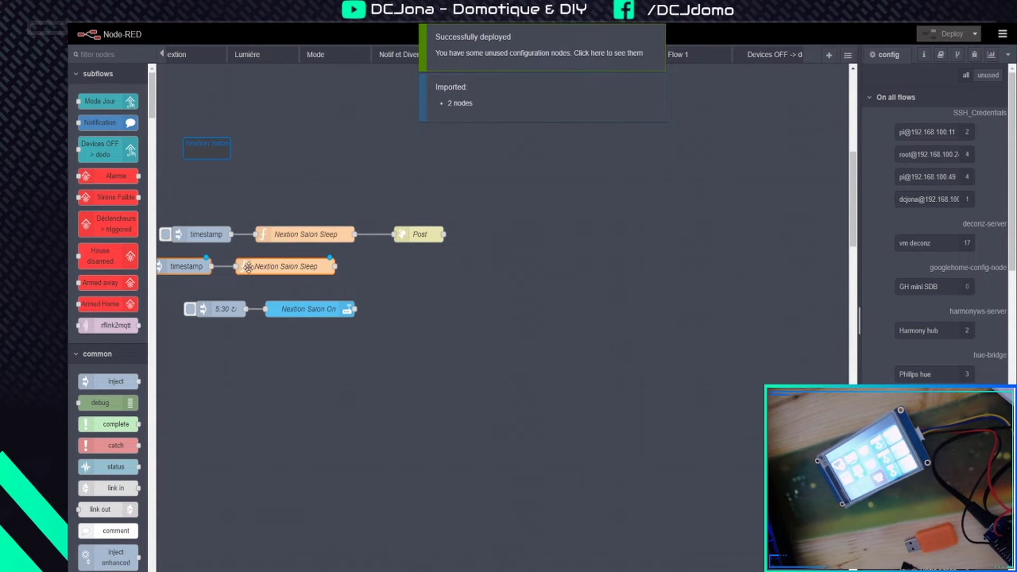
pyautogui.click(248, 266)
pyautogui.moveTo(354, 266); pyautogui.dragTo(396, 234)
pyautogui.moveTo(407, 234); pyautogui.dragTo(409, 255)
# Edit the sleep value in the copied function's control URL and rename the original function node Nextion Salon wake up
pyautogui.doubleClick(318, 267)
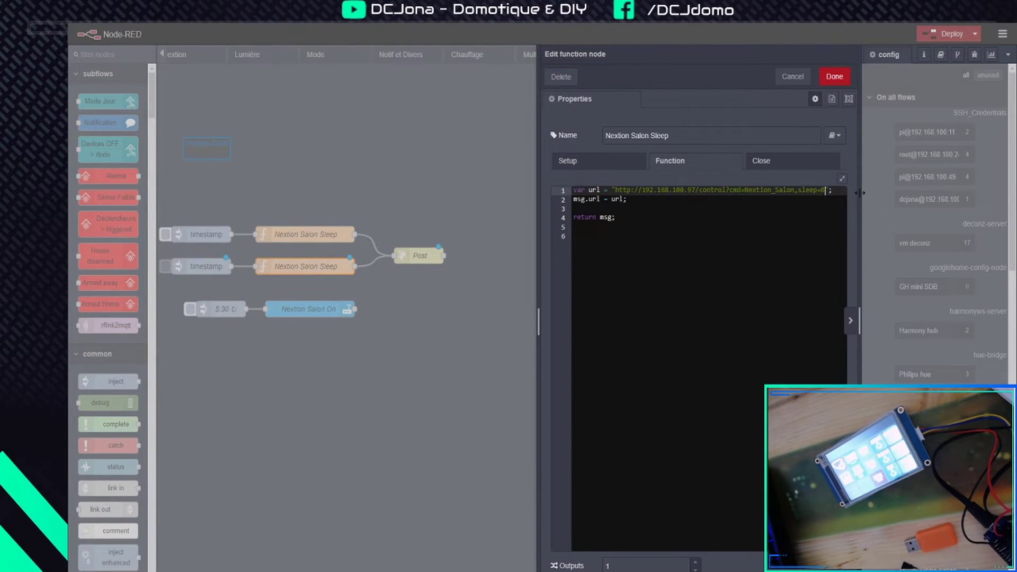
pyautogui.click(834, 76)
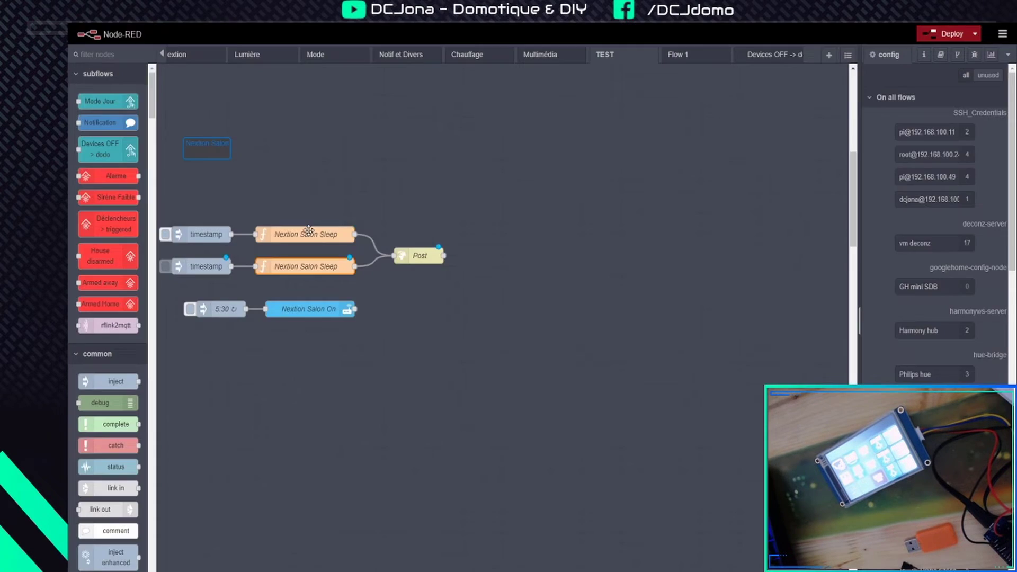
pyautogui.doubleClick(308, 231)
pyautogui.doubleClick(668, 136)
pyautogui.write('wake u')
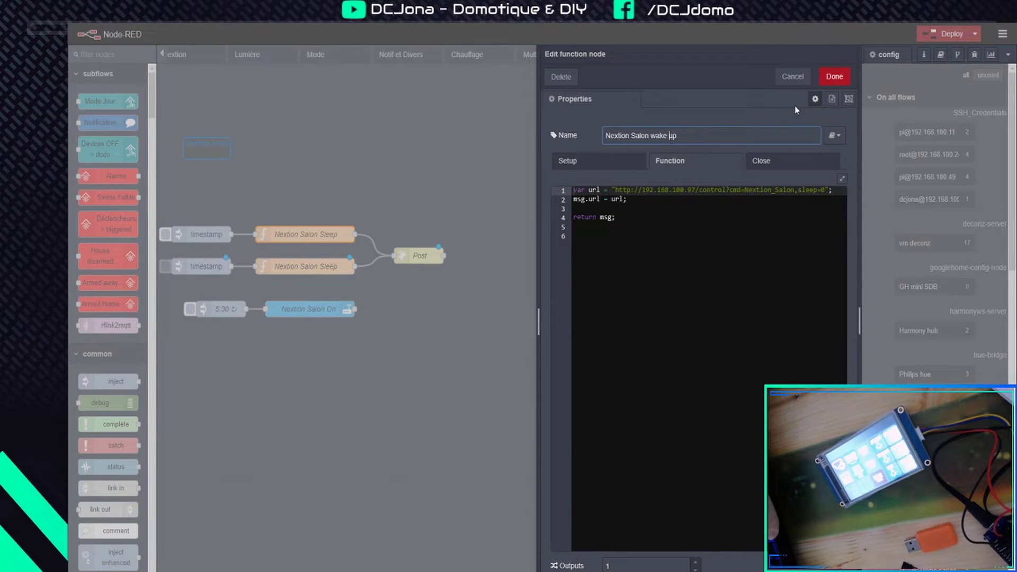
pyautogui.click(834, 76)
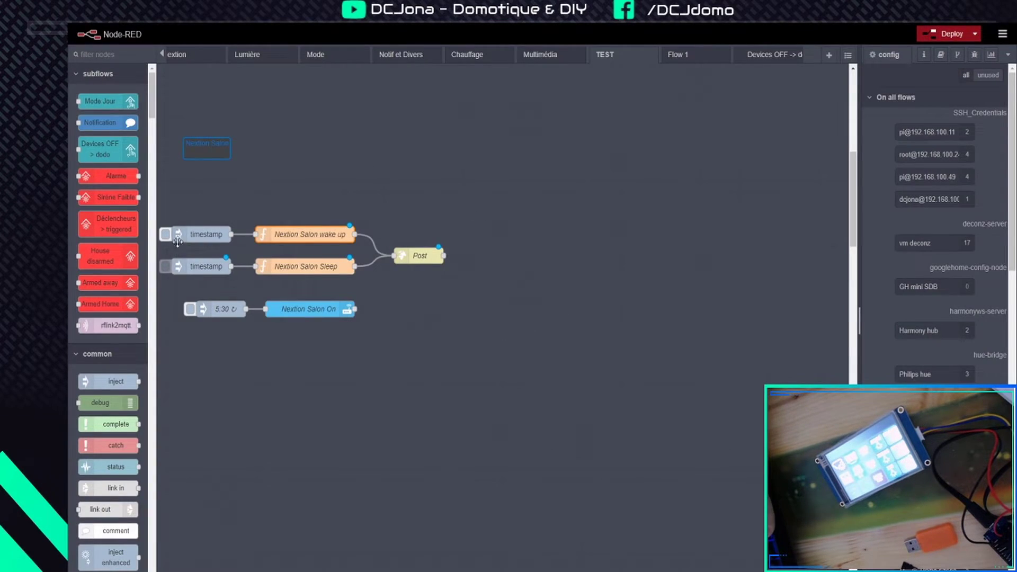
# Deploy the flow, then clear the debug messages and test the display by triggering the sleep and wake up timestamps
pyautogui.click(936, 33)
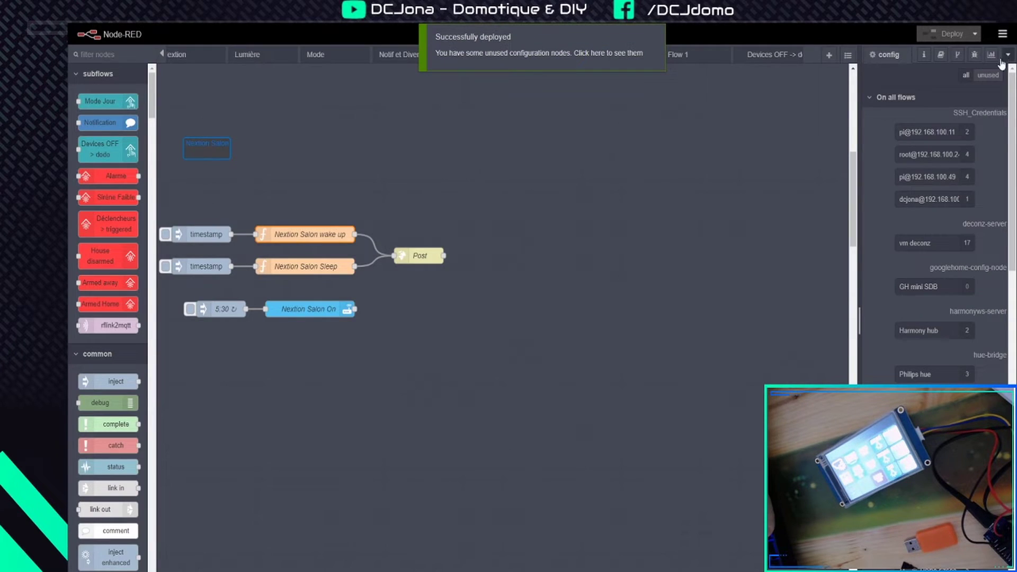
pyautogui.click(974, 56)
pyautogui.click(998, 76)
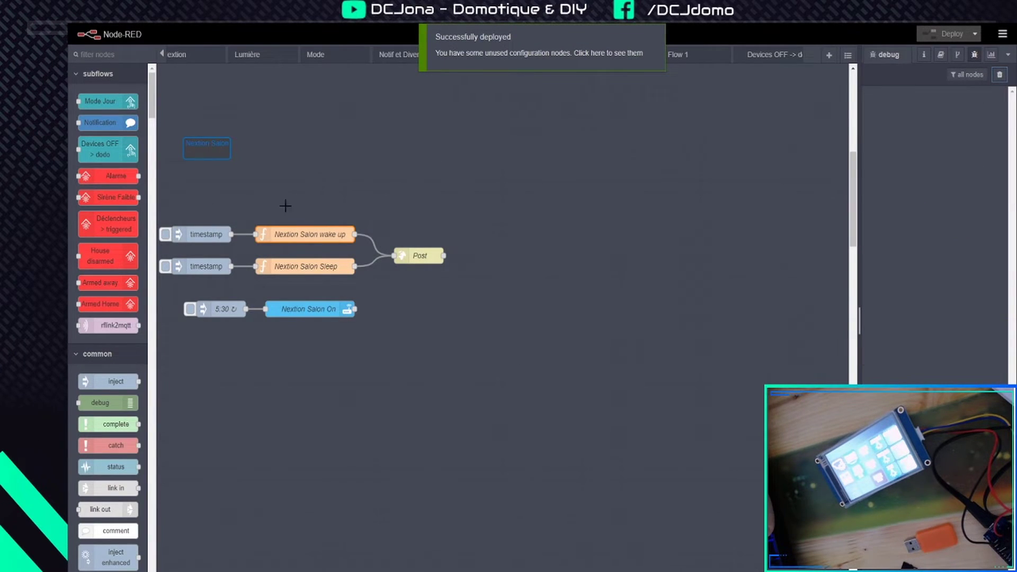
pyautogui.click(165, 269)
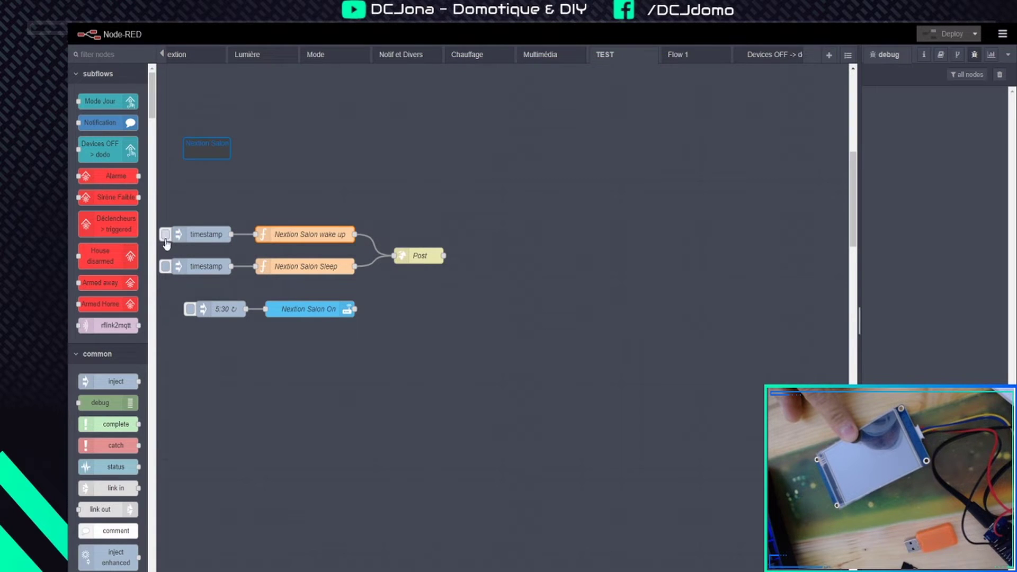
pyautogui.click(166, 236)
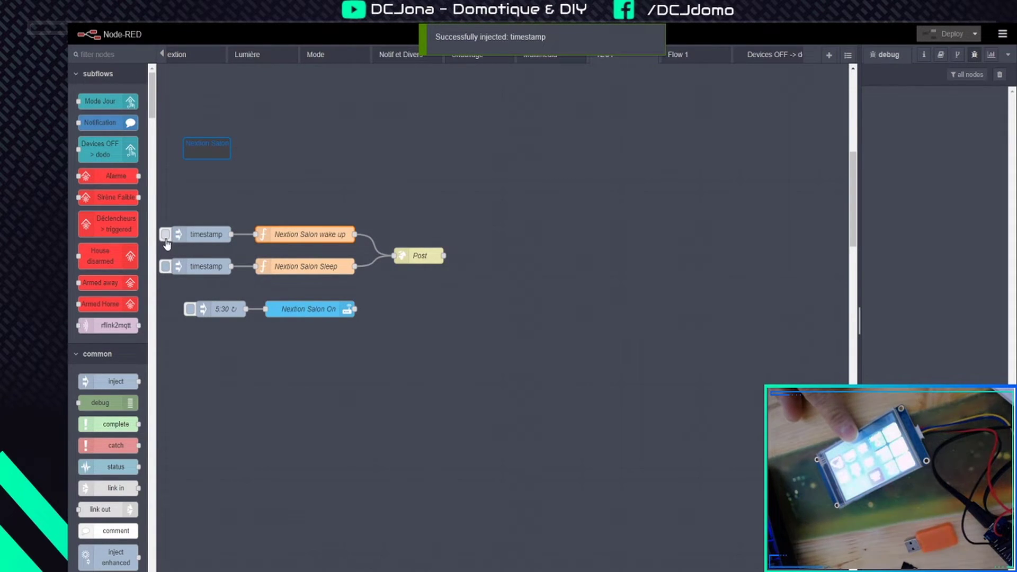
# Delete the 5:30 inject node and its connected Nextion Salon On node from the TEST flow
pyautogui.moveTo(487, 216); pyautogui.dragTo(161, 285)
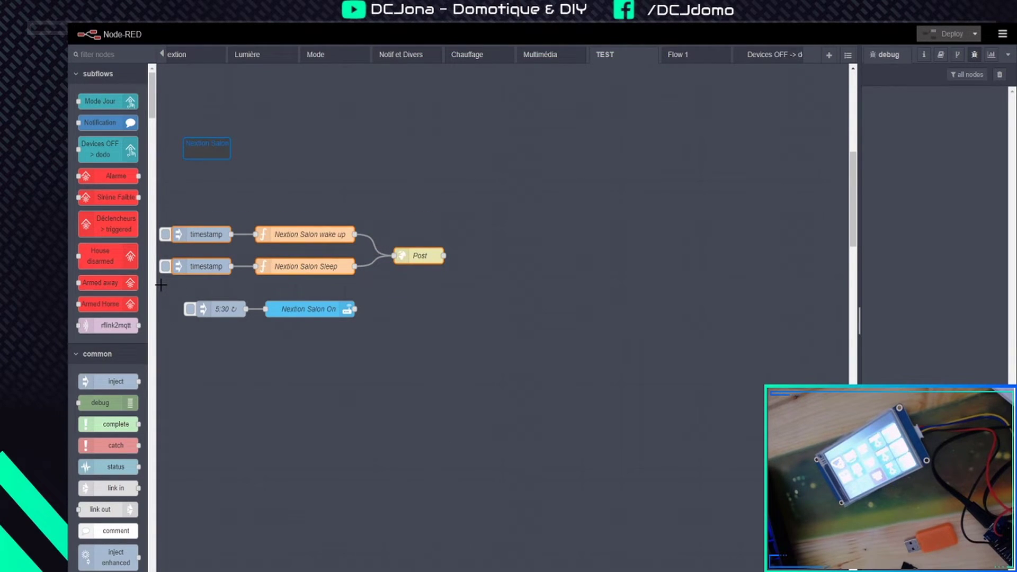
pyautogui.moveTo(358, 347); pyautogui.dragTo(190, 307)
pyautogui.moveTo(401, 349); pyautogui.dragTo(186, 294)
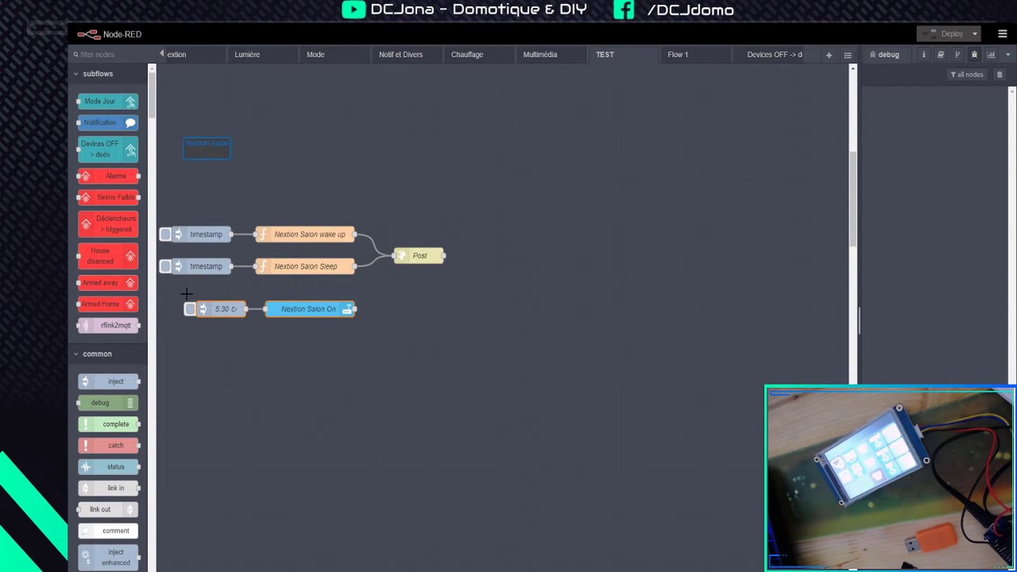
pyautogui.press('Delete')
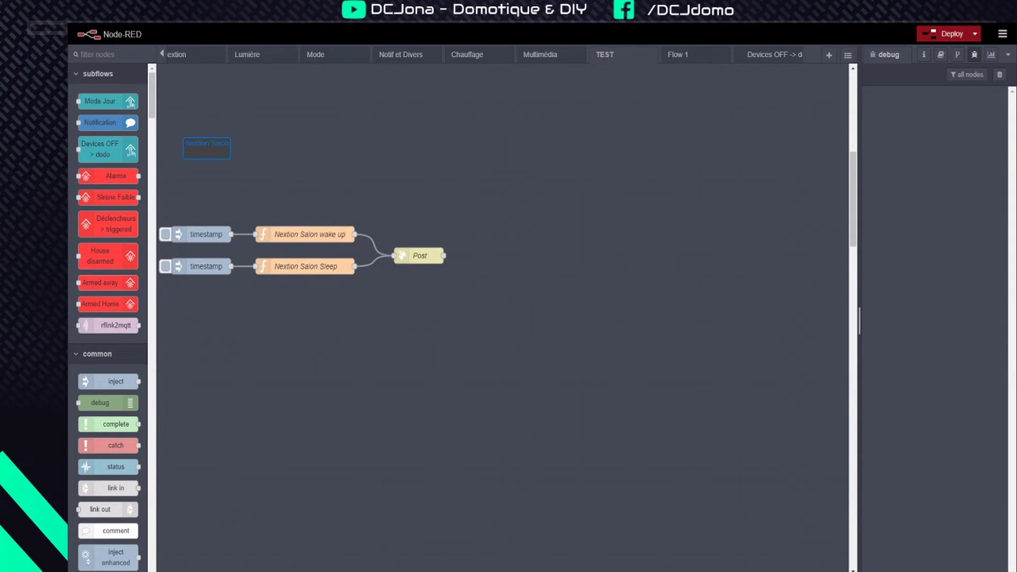
# Move the sleep and wake-up nodes lower on the canvas and add an mqtt in node to the empty Nextion Salon group
pyautogui.moveTo(200, 201); pyautogui.dragTo(442, 318)
pyautogui.moveTo(320, 274); pyautogui.dragTo(437, 470)
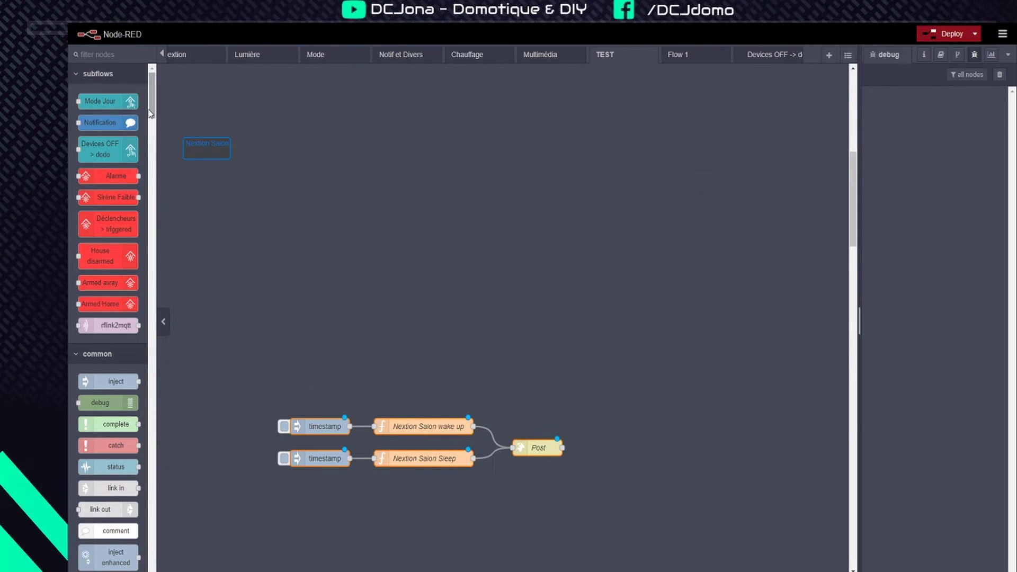
pyautogui.click(109, 74)
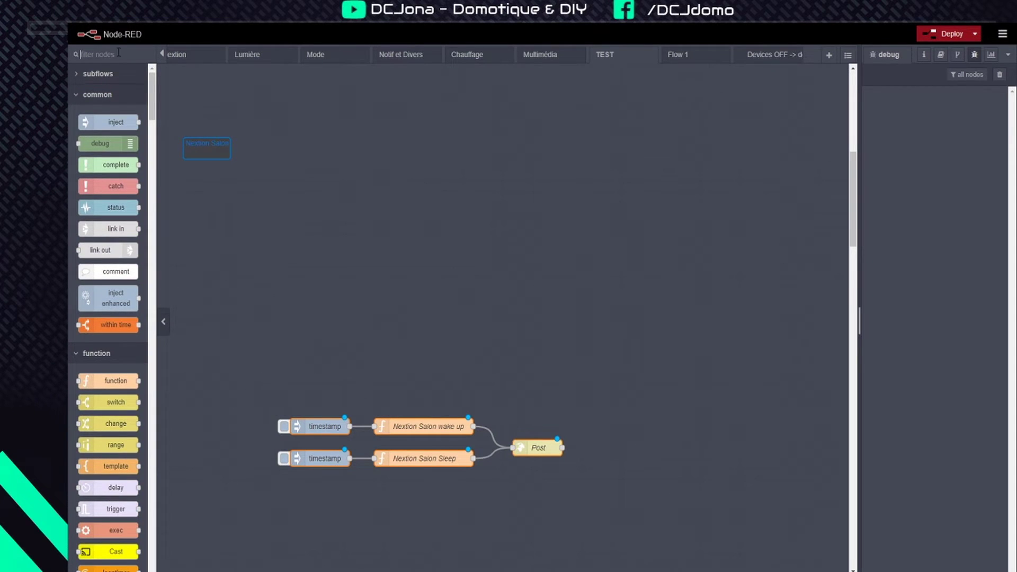
pyautogui.click(119, 52)
pyautogui.write('mqtt')
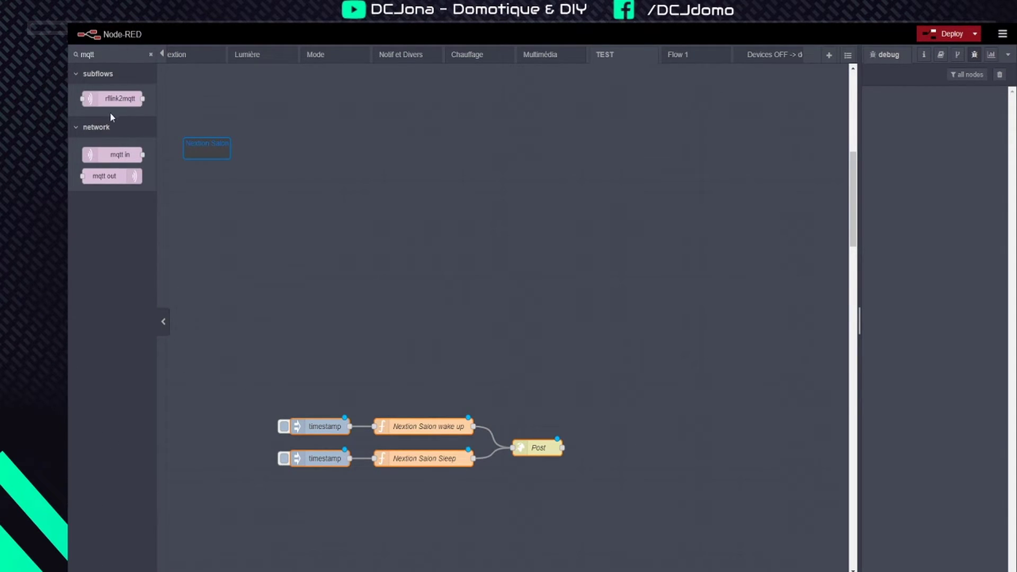
pyautogui.moveTo(109, 152); pyautogui.dragTo(207, 163)
# Copy the topic Salon/Nextion_Salon/idx from MQTT Explorer into the new mqtt in node's topic setting
pyautogui.doubleClick(207, 163)
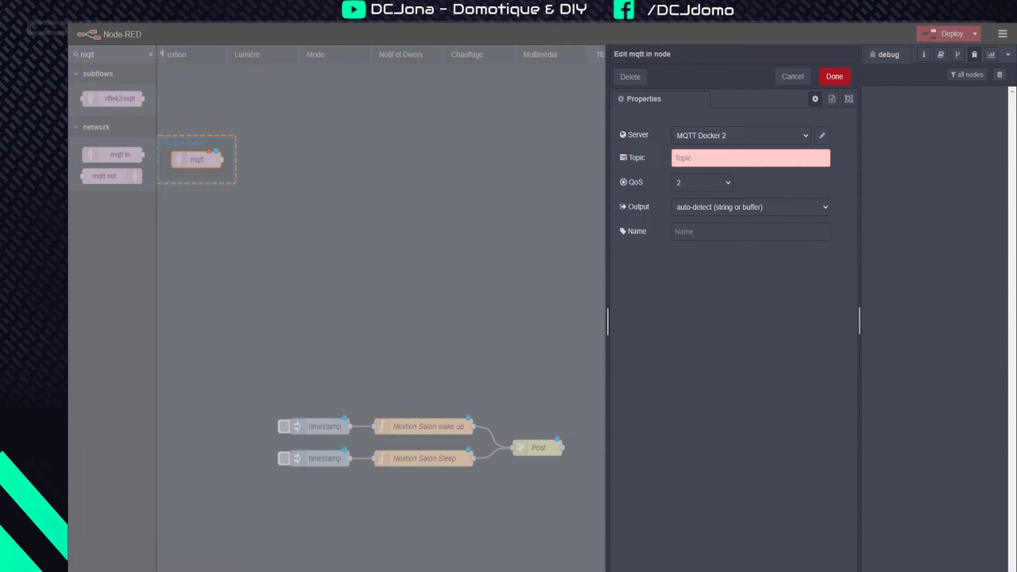
pyautogui.moveTo(368, 569); pyautogui.dragTo(346, 183)
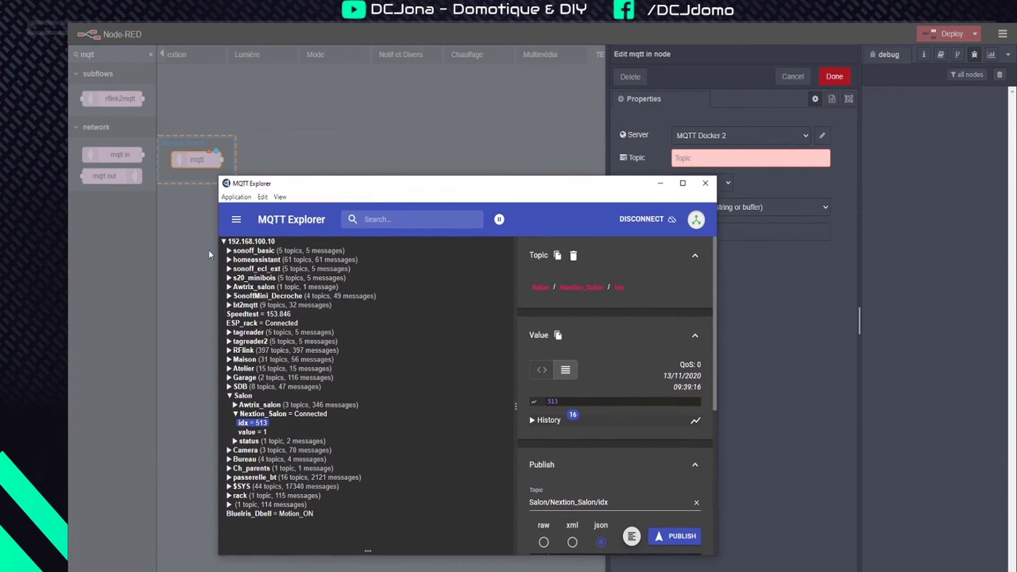
pyautogui.tripleClick(567, 503)
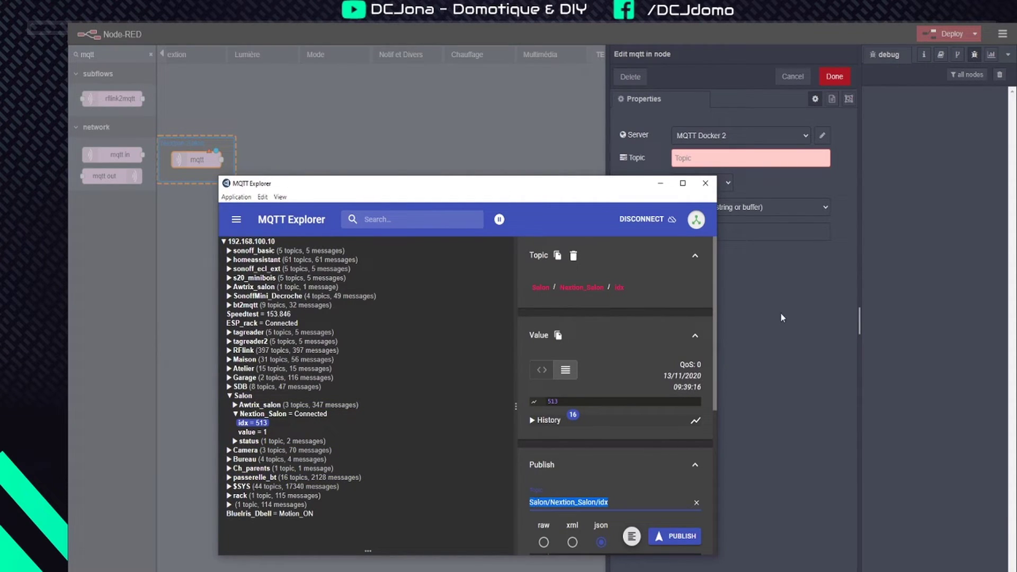
pyautogui.click(660, 183)
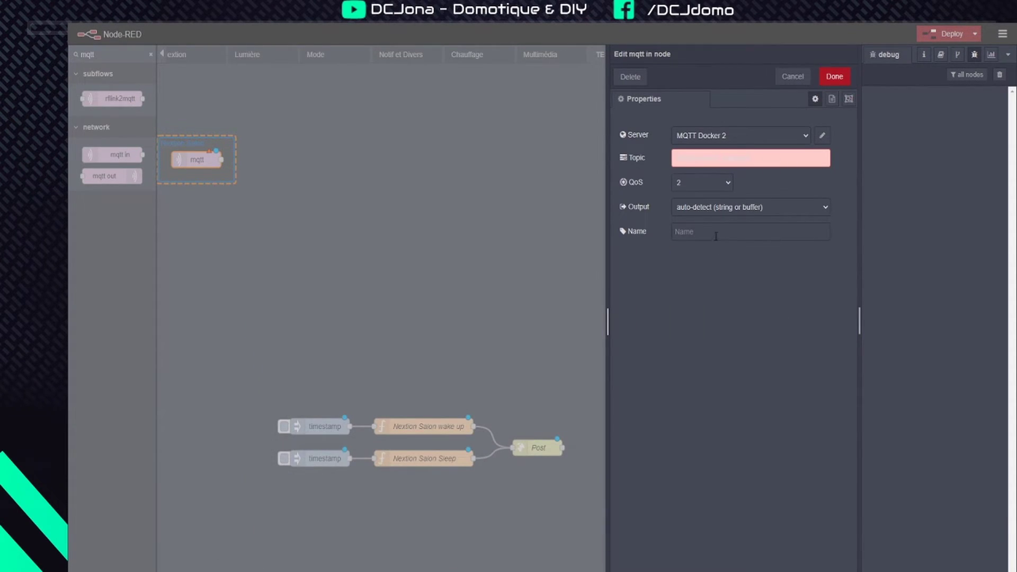
pyautogui.click(837, 77)
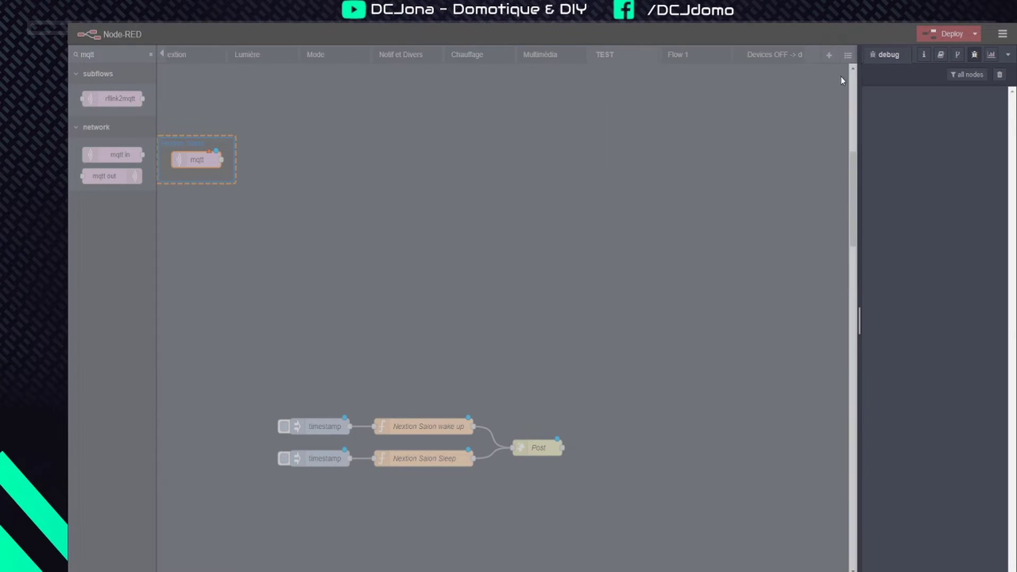
# Add a debug node below the mqtt in node, wire the two together and deploy the flow
pyautogui.click(150, 54)
pyautogui.scroll(-2, 110, 229)
pyautogui.moveTo(106, 296); pyautogui.dragTo(313, 234)
pyautogui.moveTo(280, 159); pyautogui.dragTo(280, 234)
pyautogui.click(945, 33)
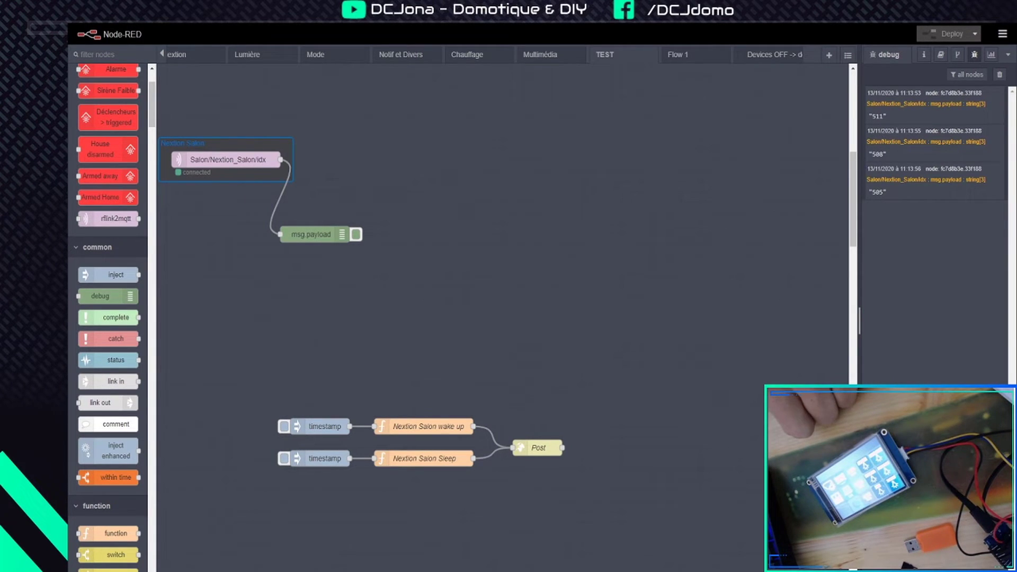
# Nudge the debug node aside and insert a switch node on the wire between the mqtt in and debug nodes
pyautogui.moveTo(327, 239); pyautogui.dragTo(340, 248)
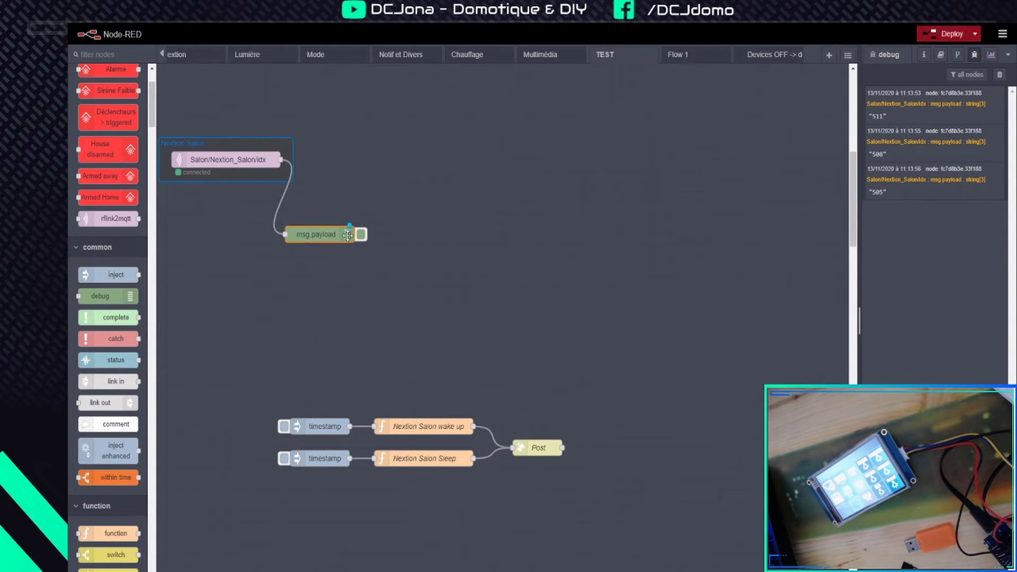
pyautogui.scroll(-3, 137, 401)
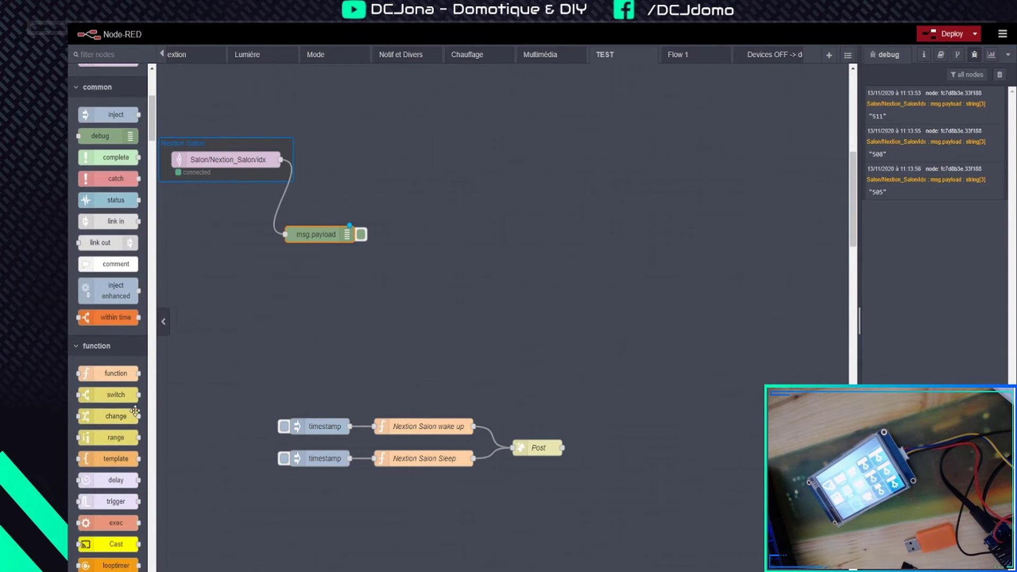
pyautogui.moveTo(116, 401); pyautogui.dragTo(318, 160)
# Set the switch node's first rule to equal the number 501 and add a series of further empty rules
pyautogui.doubleClick(320, 159)
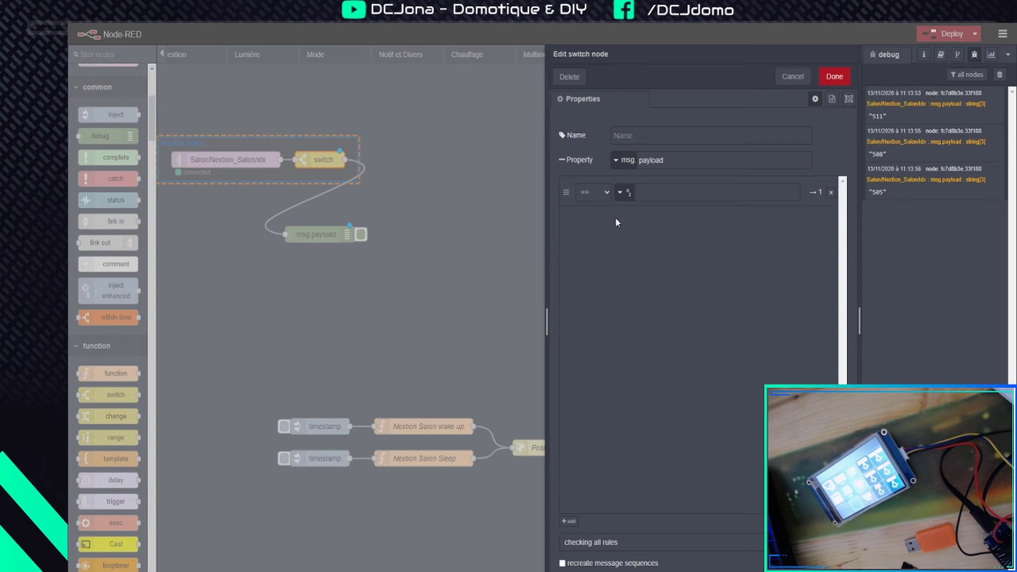
pyautogui.click(622, 192)
pyautogui.click(642, 274)
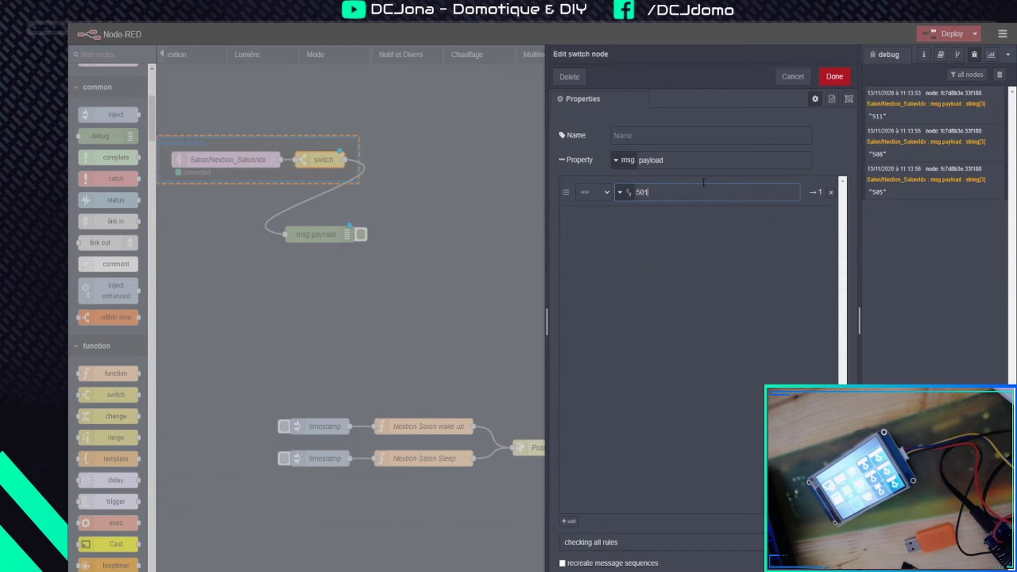
pyautogui.doubleClick(569, 521)
pyautogui.doubleClick(569, 522)
pyautogui.doubleClick(569, 522)
pyautogui.tripleClick(569, 521)
# Fill the remaining switch rules with the values 502 through 515, one IDX per rule
pyautogui.click(668, 193)
pyautogui.click(692, 220)
pyautogui.write('502')
pyautogui.click(681, 247)
pyautogui.write('503')
pyautogui.click(678, 274)
pyautogui.write('504')
pyautogui.click(675, 302)
pyautogui.write('13')
pyautogui.click(688, 497)
pyautogui.write('514')
pyautogui.click(569, 522)
pyautogui.click(689, 497)
pyautogui.write('515')
# Change the added rules' value type to number and name the switch node IDX
pyautogui.click(622, 387)
pyautogui.click(619, 224)
pyautogui.click(638, 304)
pyautogui.click(709, 135)
pyautogui.write('IDX')
pyautogui.click(839, 78)
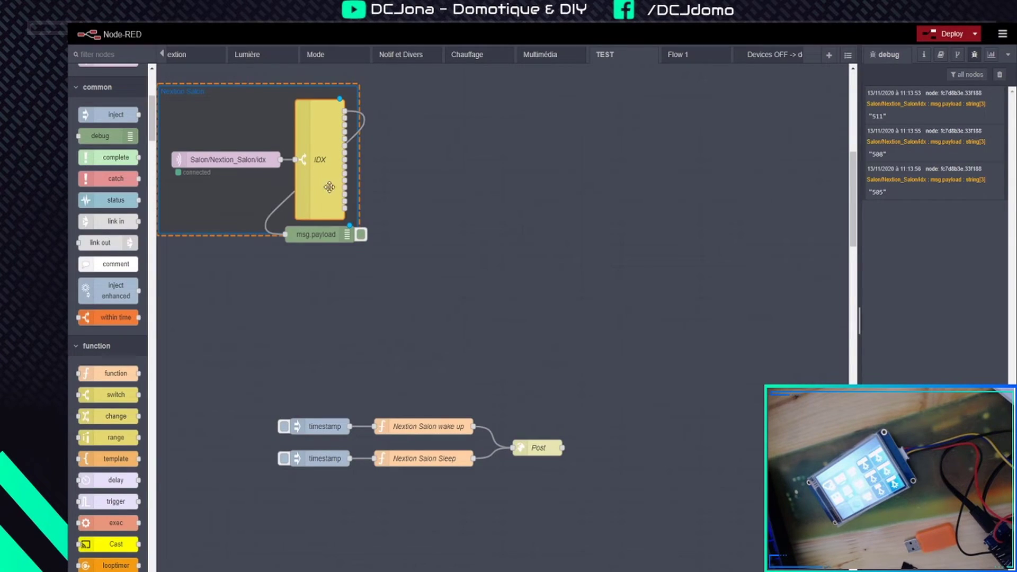
# Move the debug node beside the IDX switch's 501 output, deploy the flow and clear the debug messages
pyautogui.moveTo(344, 235); pyautogui.dragTo(530, 133)
pyautogui.click(946, 34)
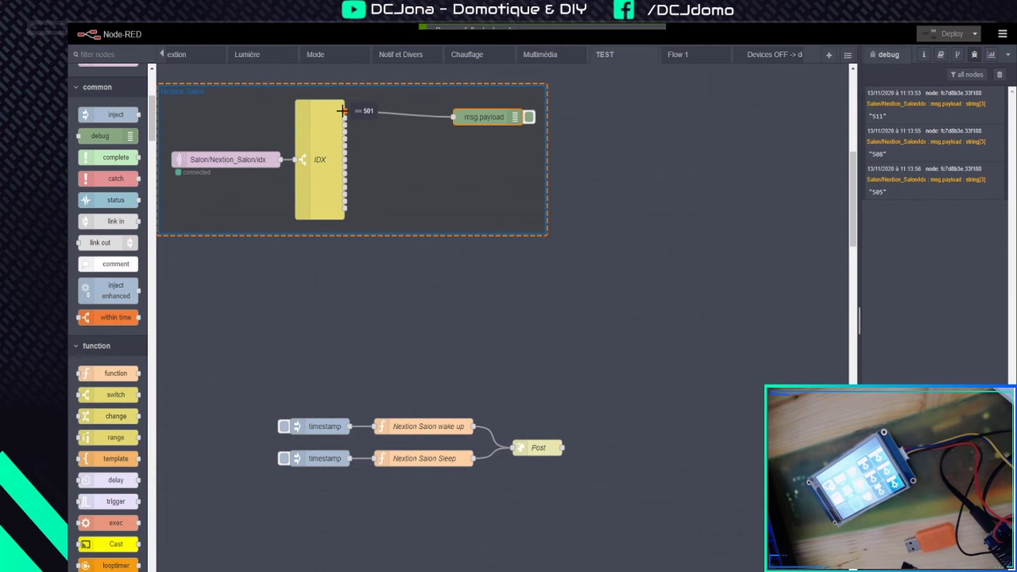
pyautogui.click(998, 75)
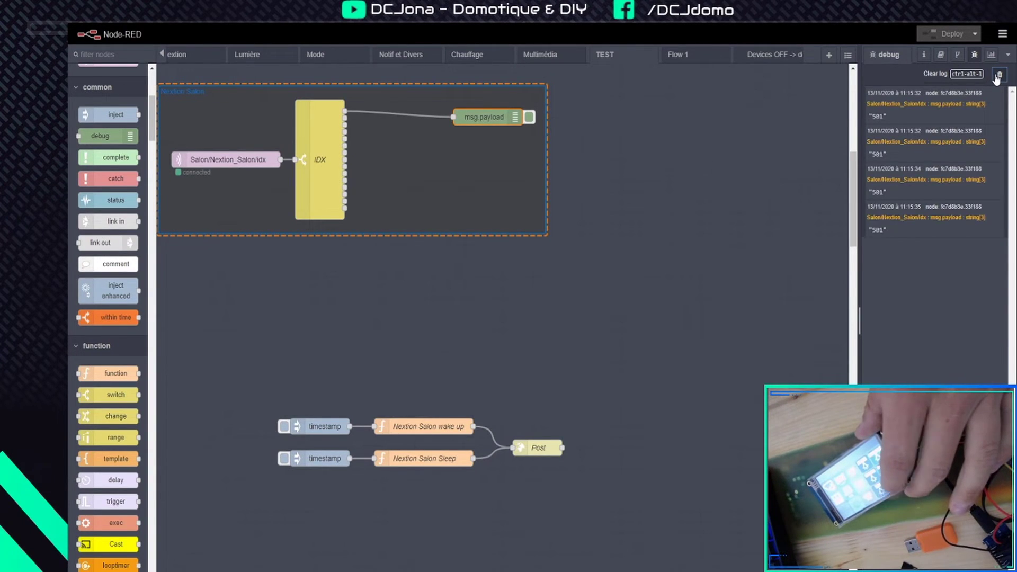
# Move the Salon/Nextion_Salon/idx node above the IDX switch's input level and delete the msg.payload debug node
pyautogui.moveTo(224, 159); pyautogui.dragTo(228, 111)
pyautogui.click(323, 125)
pyautogui.click(499, 118)
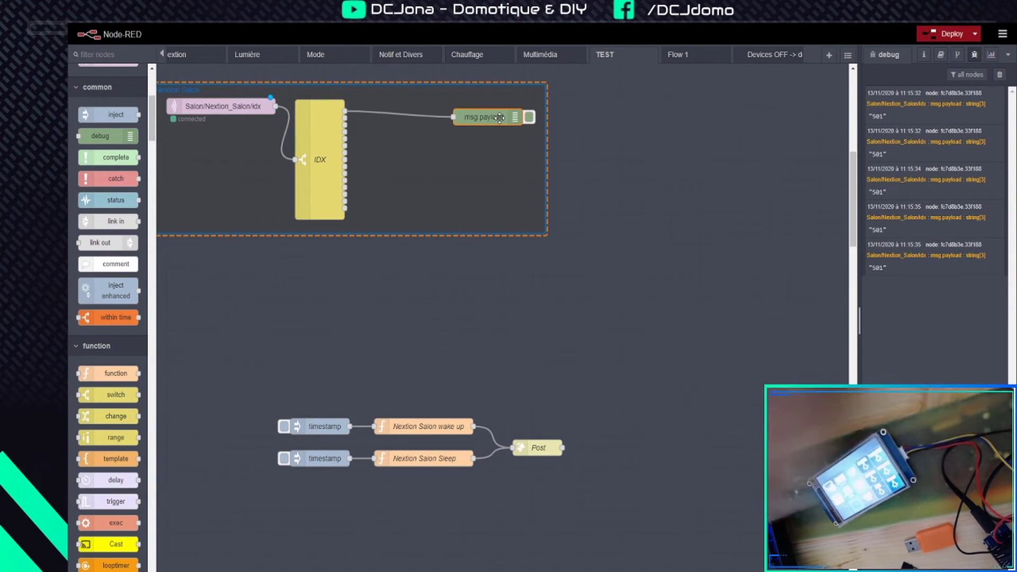
pyautogui.press('Delete')
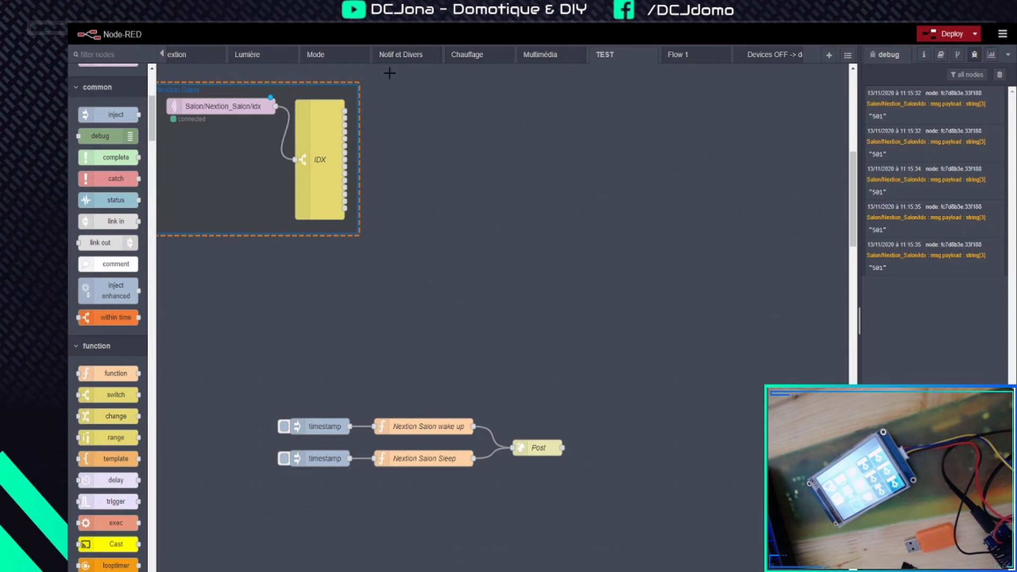
# Open the Nextion flow and examine how the Nextion Salon switch feeds the Volets, Lampes and Radio groups
pyautogui.scroll(5, 522, 120)
pyautogui.click(199, 59)
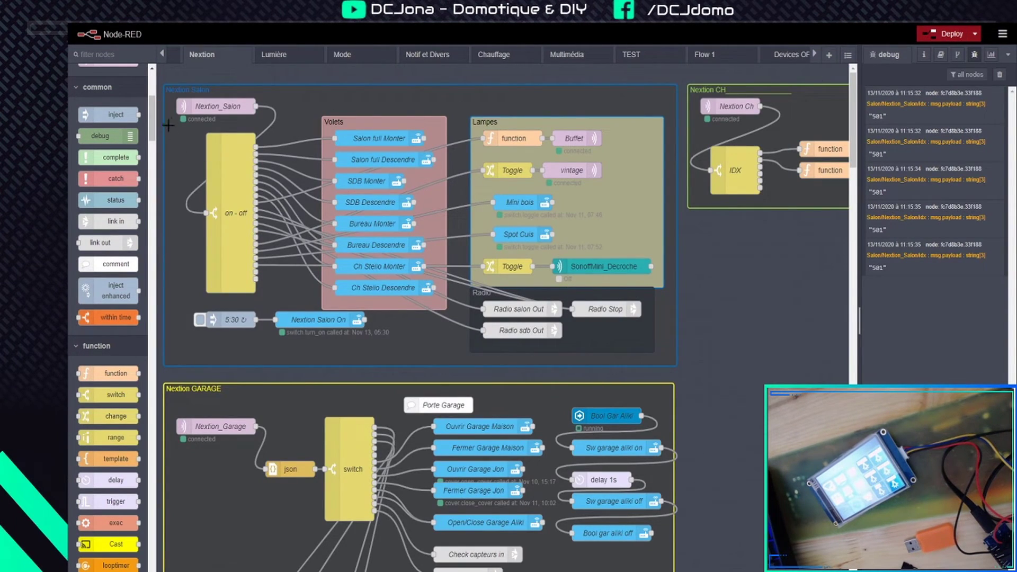
pyautogui.click(211, 105)
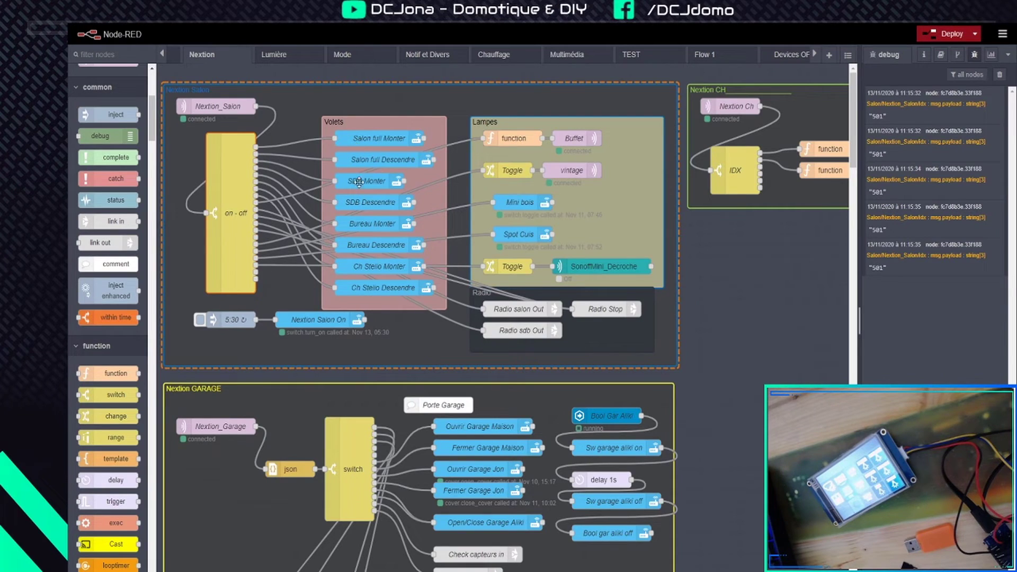
pyautogui.click(547, 119)
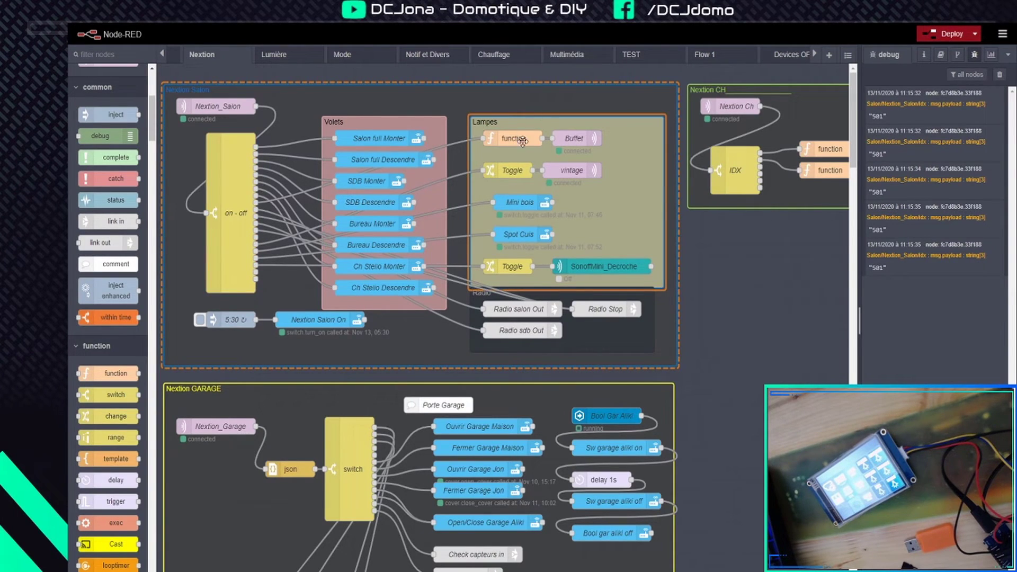
pyautogui.click(530, 312)
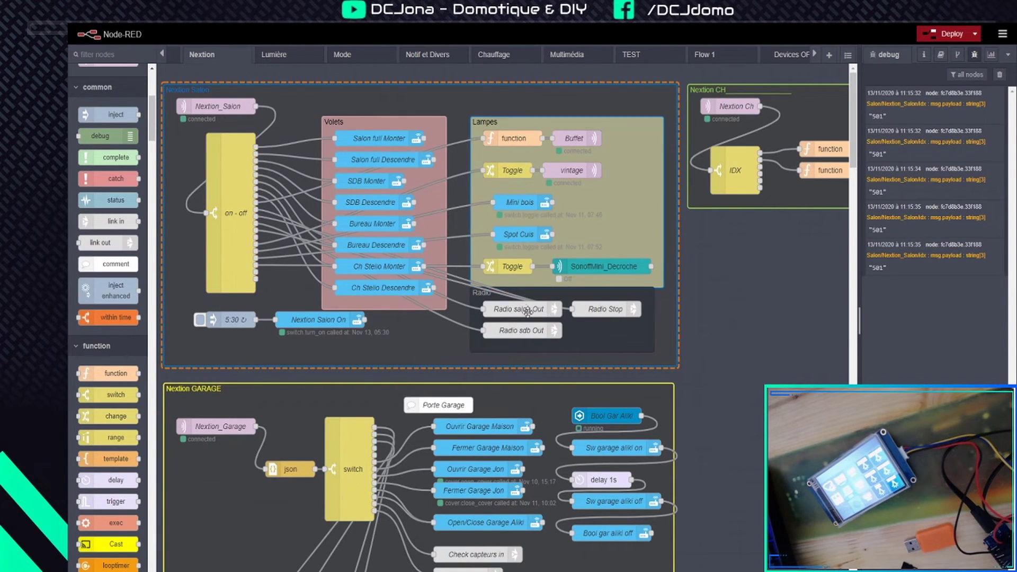
# Move the Radio group slightly lower within the Nextion Salon group and deploy the flow
pyautogui.moveTo(648, 351); pyautogui.dragTo(648, 362)
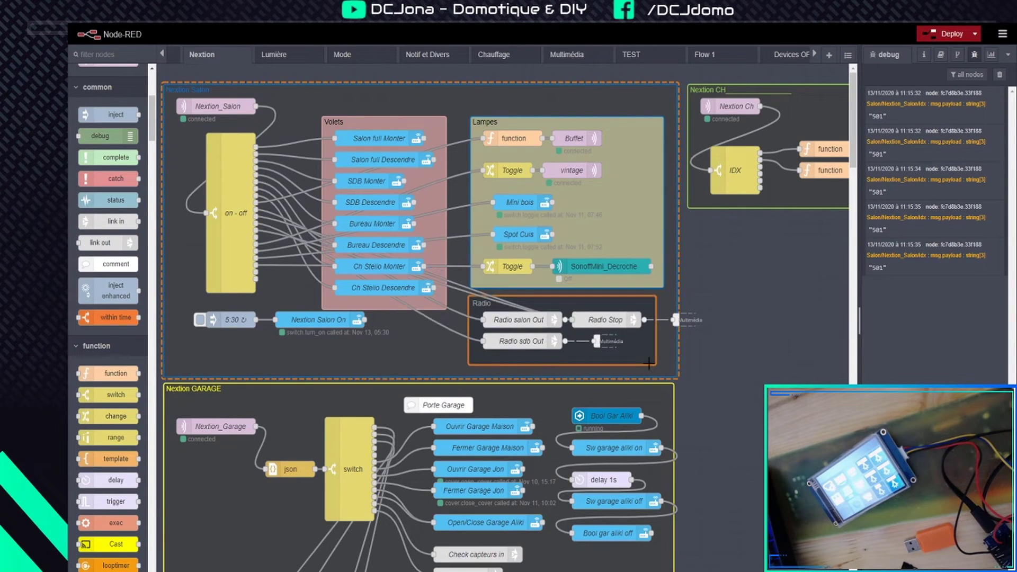
pyautogui.click(967, 37)
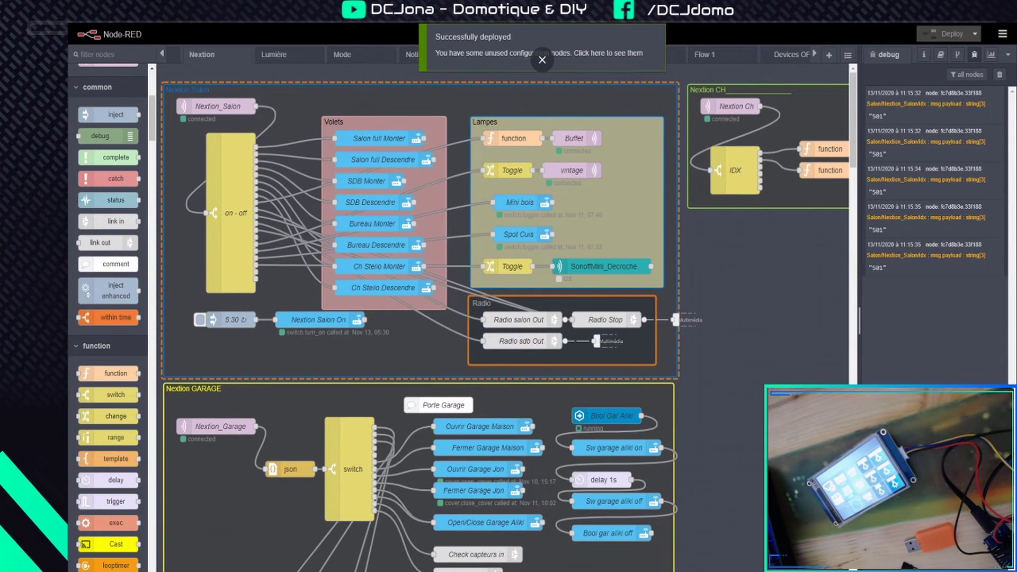
pyautogui.click(542, 60)
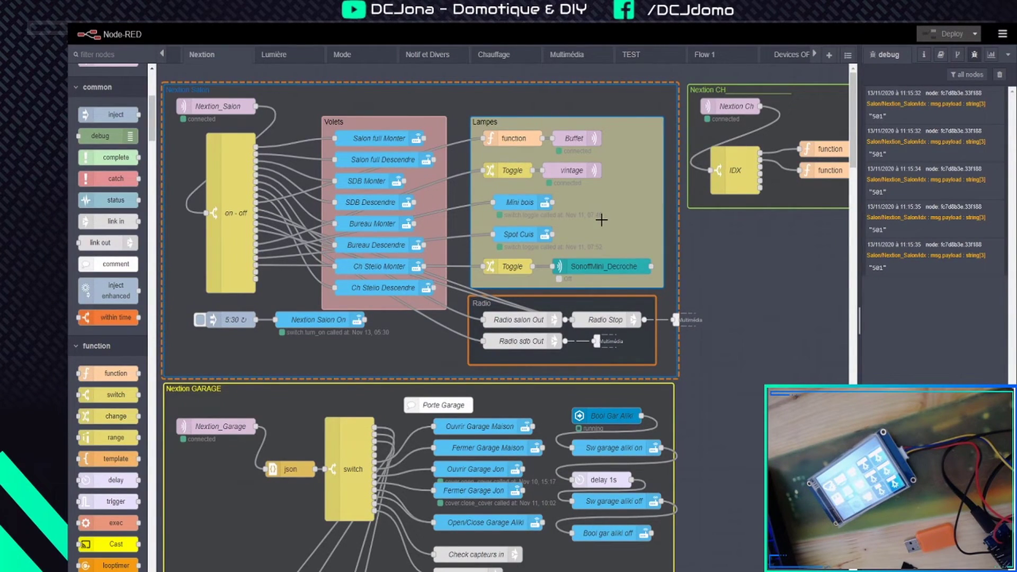
# Open the Mode flow and view the template of its Devices OFF -> dodo subflow
pyautogui.click(353, 56)
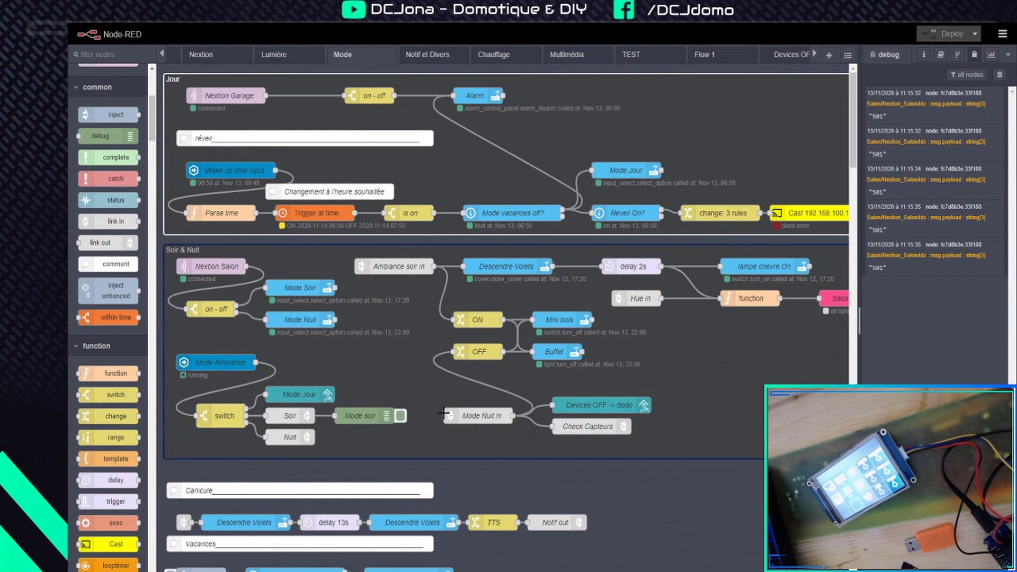
pyautogui.doubleClick(615, 405)
pyautogui.click(639, 77)
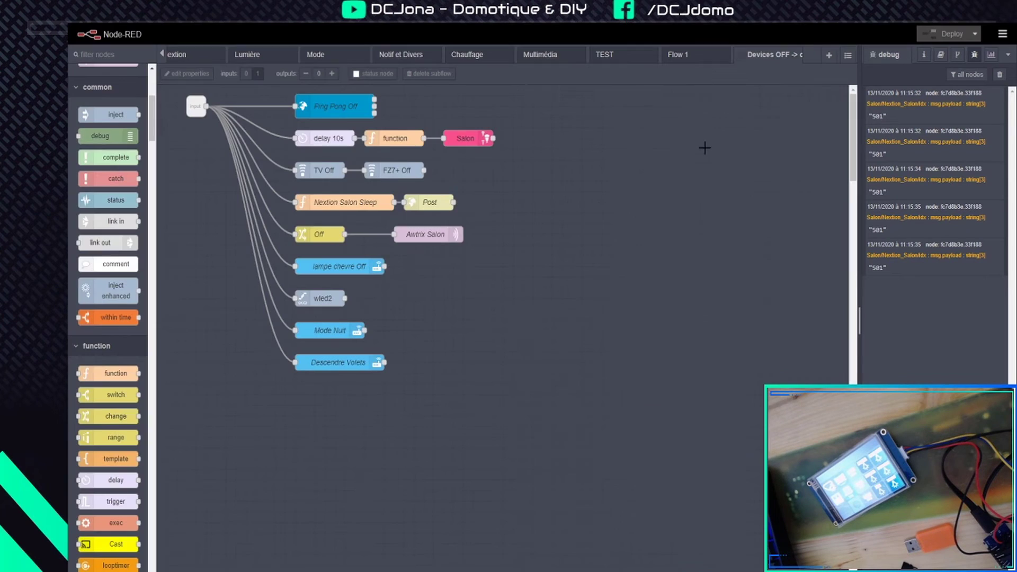
# Clear the debug messages and inspect the subflow's Nextion Salon Sleep function and its Post node without changing them
pyautogui.moveTo(524, 210); pyautogui.dragTo(289, 181)
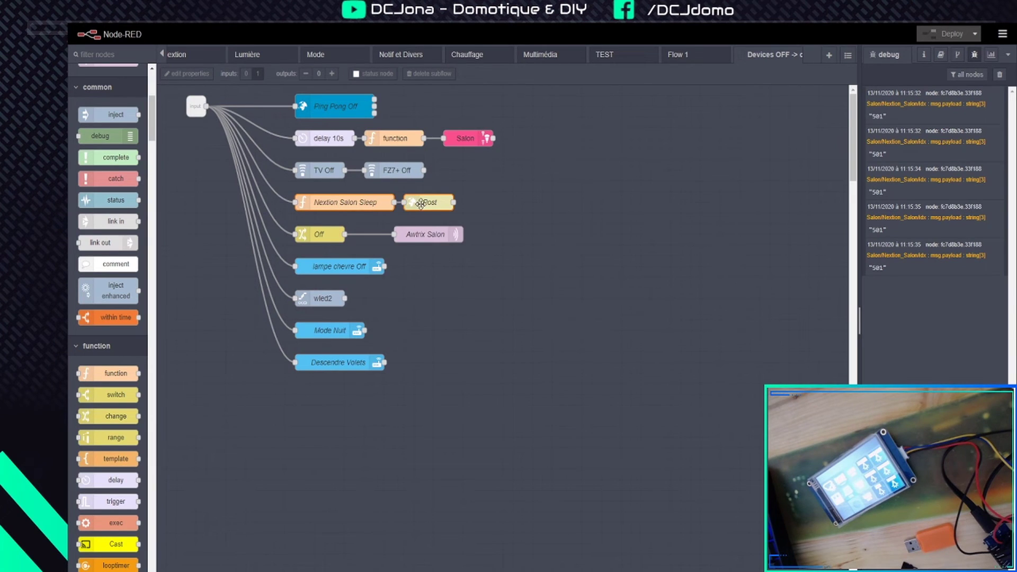
pyautogui.click(999, 75)
pyautogui.click(530, 217)
pyautogui.moveTo(531, 218); pyautogui.dragTo(291, 189)
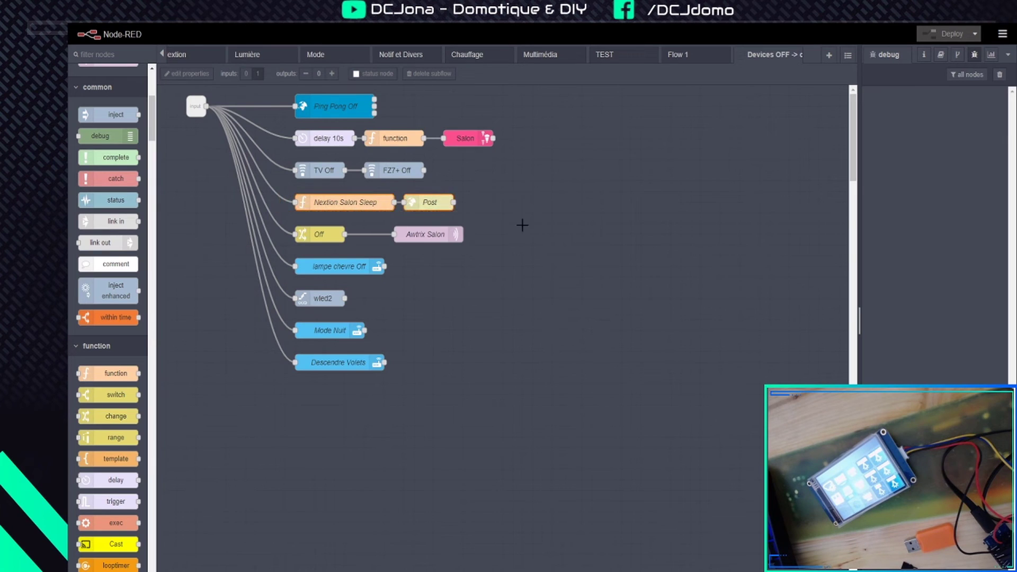
pyautogui.moveTo(540, 219); pyautogui.dragTo(276, 193)
pyautogui.doubleClick(343, 202)
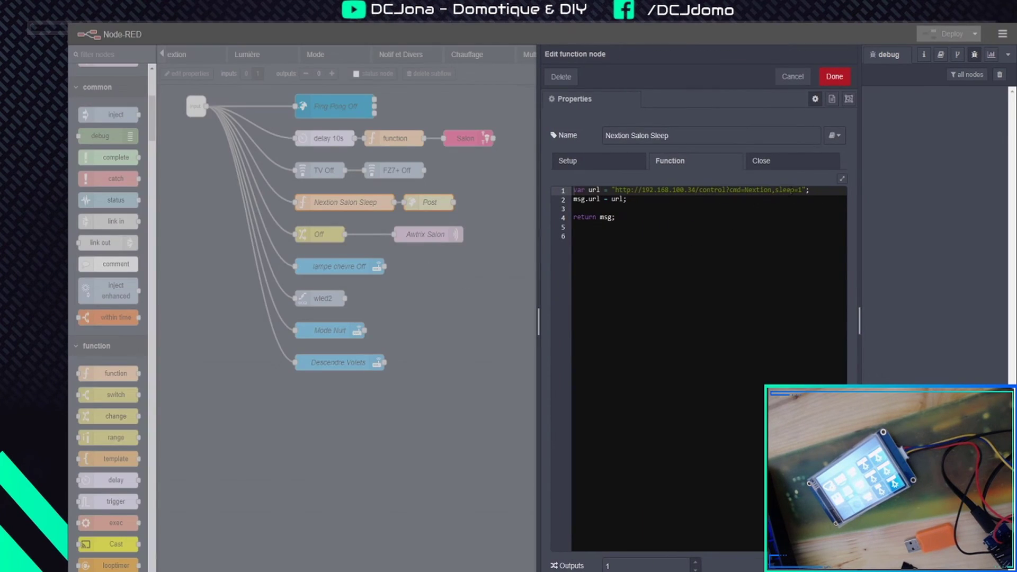
pyautogui.click(792, 76)
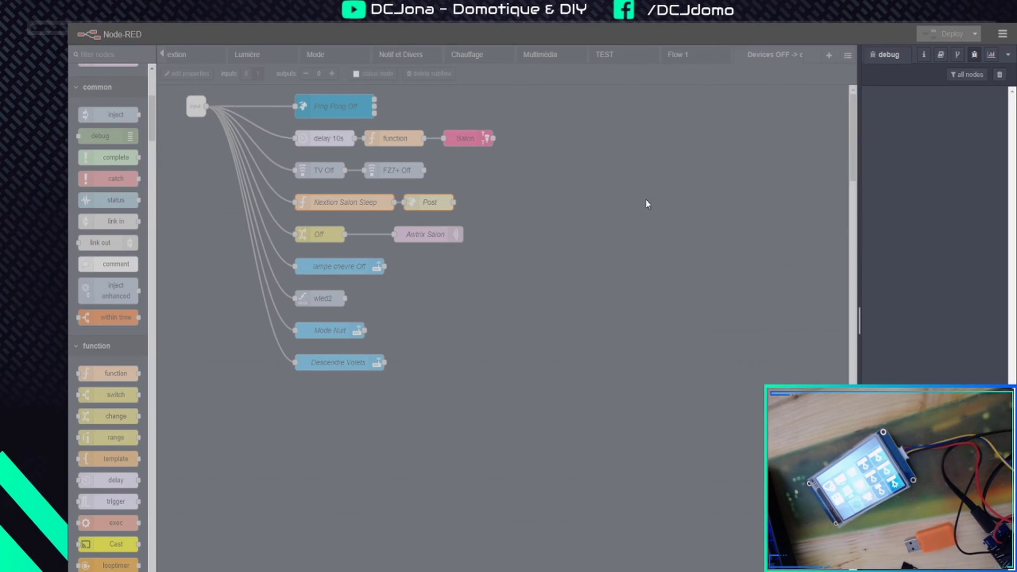